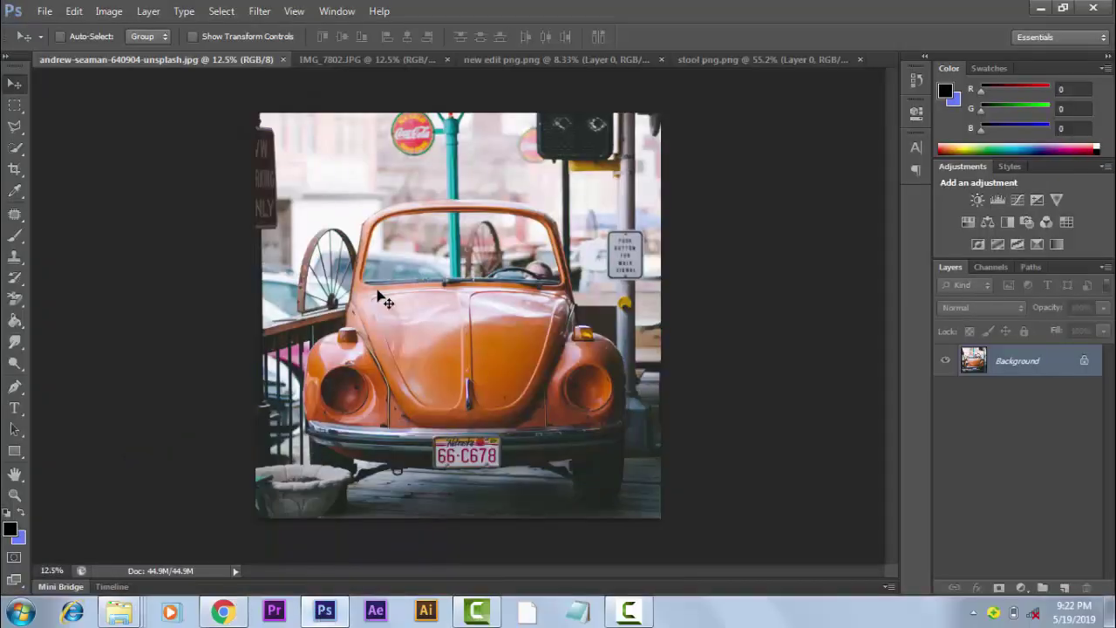
- Select the man in the brown jacket in IMG_7802.JPG with the Quick Selection tool
scroll(490, 313, up, 5)
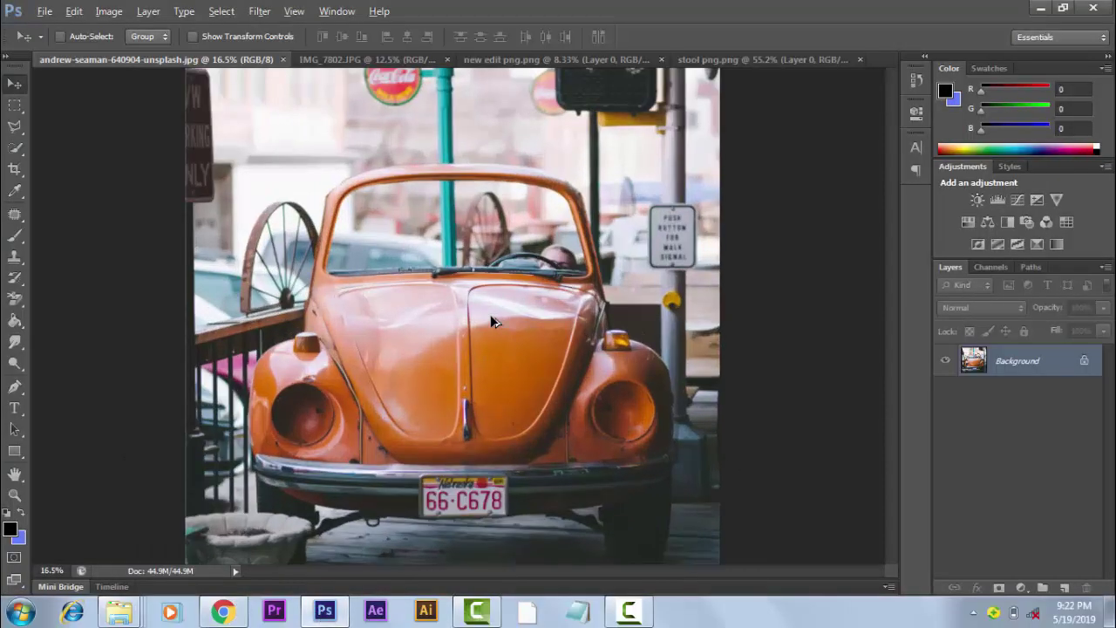
scroll(490, 313, down, 5)
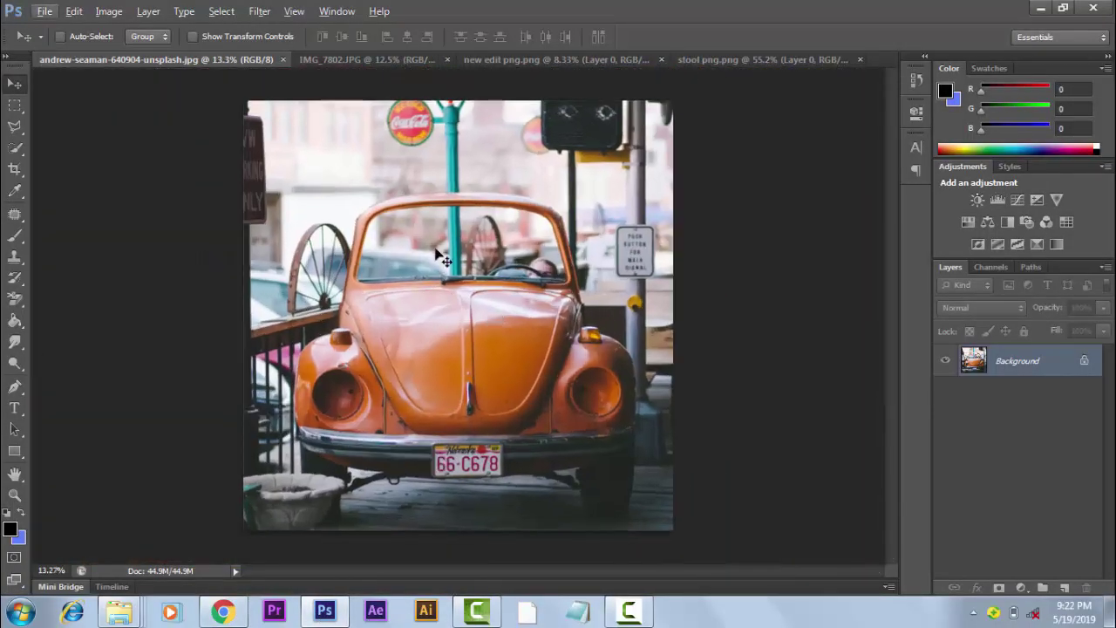
click(407, 60)
scroll(495, 276, up, 1)
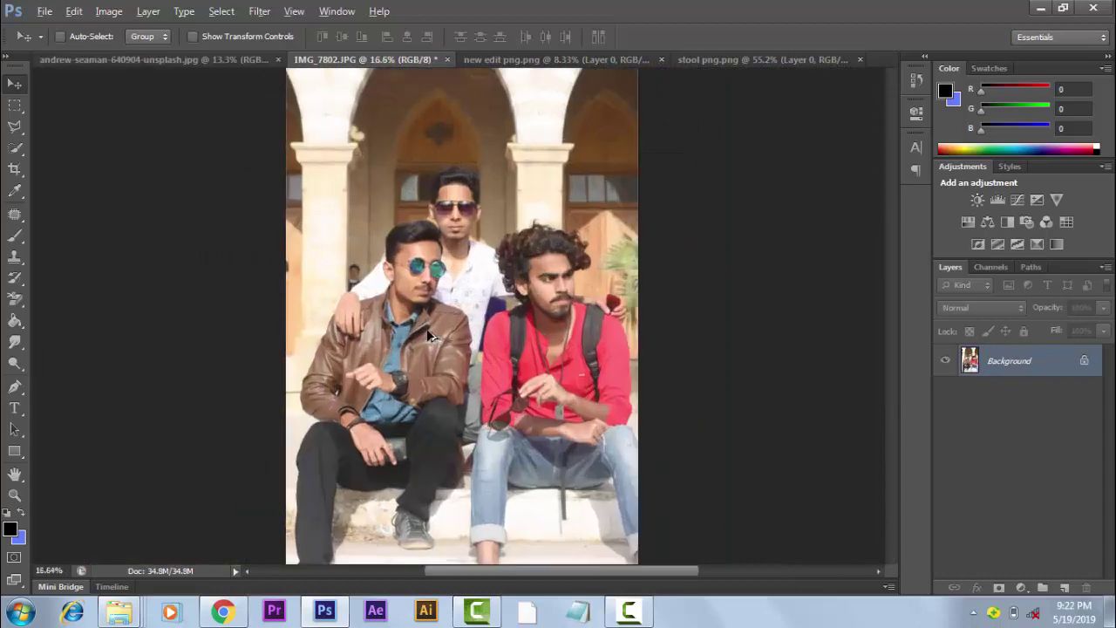
scroll(495, 276, up, 1)
scroll(494, 276, up, 1)
scroll(497, 277, up, 2)
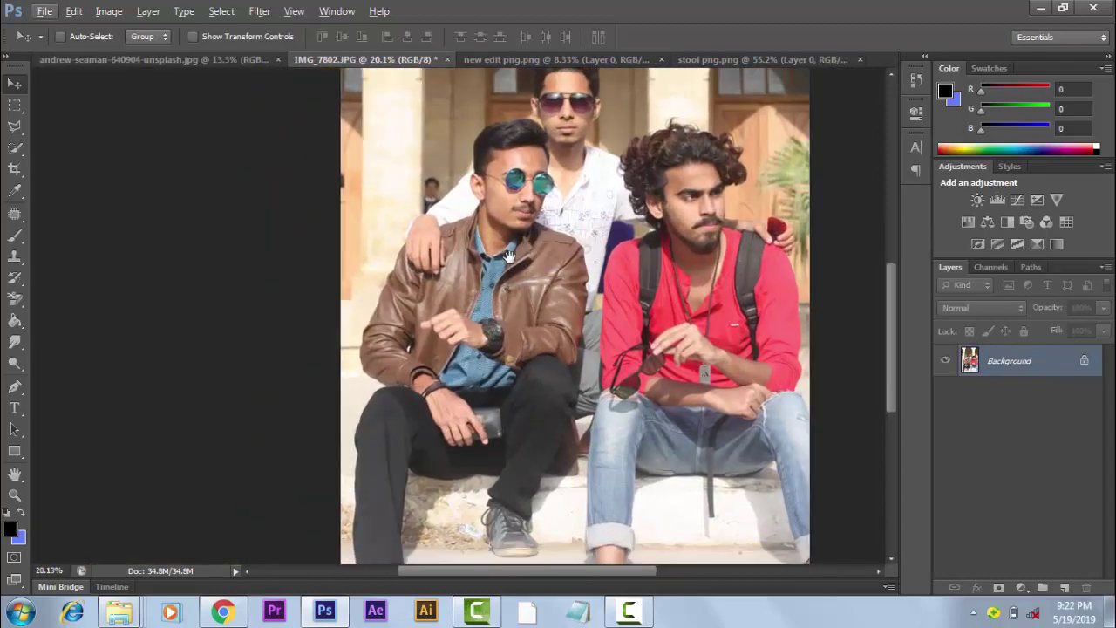
click(15, 148)
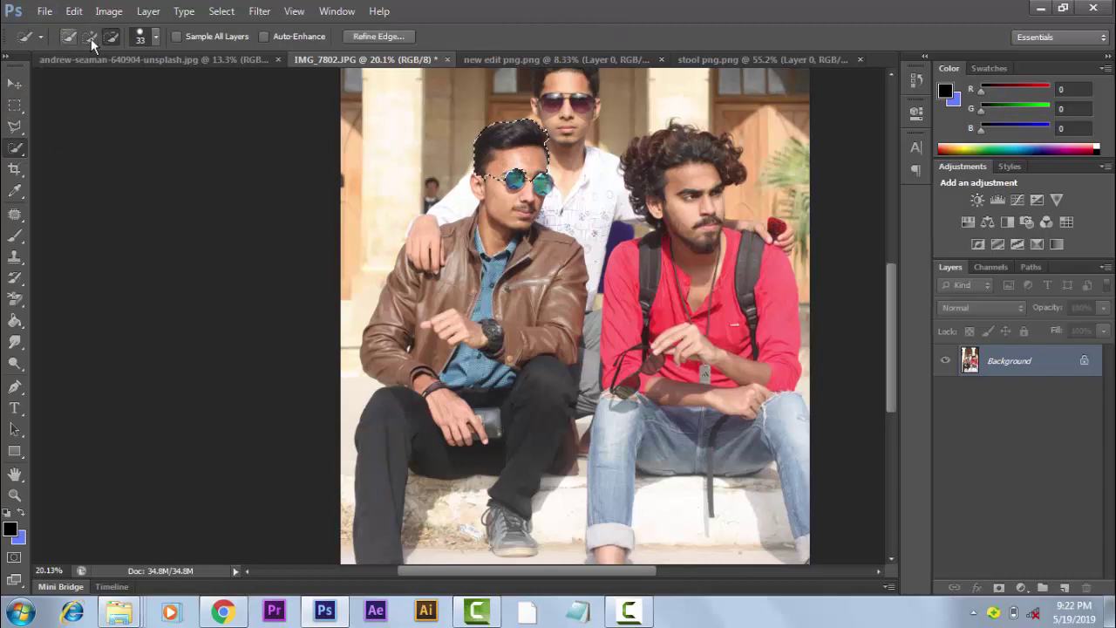
drag(503, 173, 478, 288)
drag(386, 480, 523, 368)
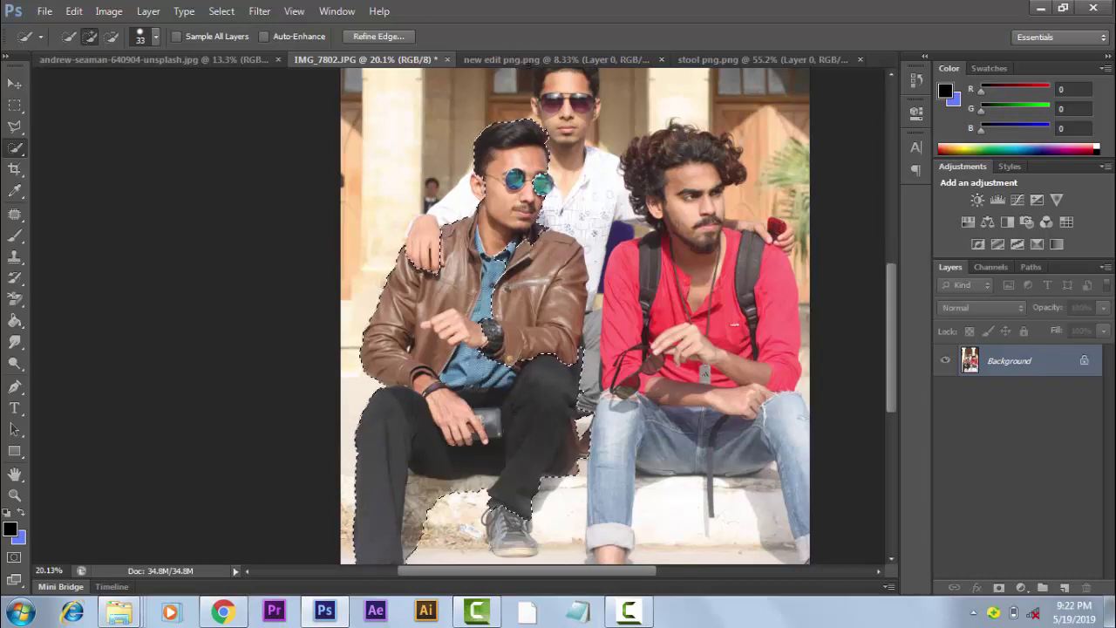
- Nudge the man's cut-out in new edit png.png, then close IMG_7802.JPG
click(517, 61)
click(15, 83)
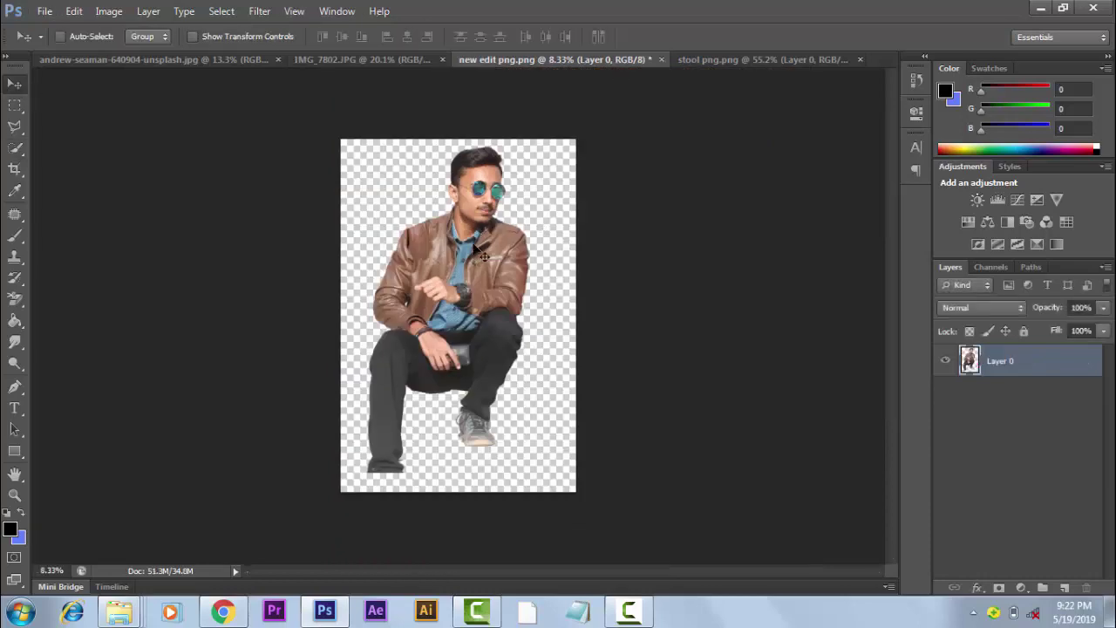
drag(436, 181, 428, 174)
click(413, 61)
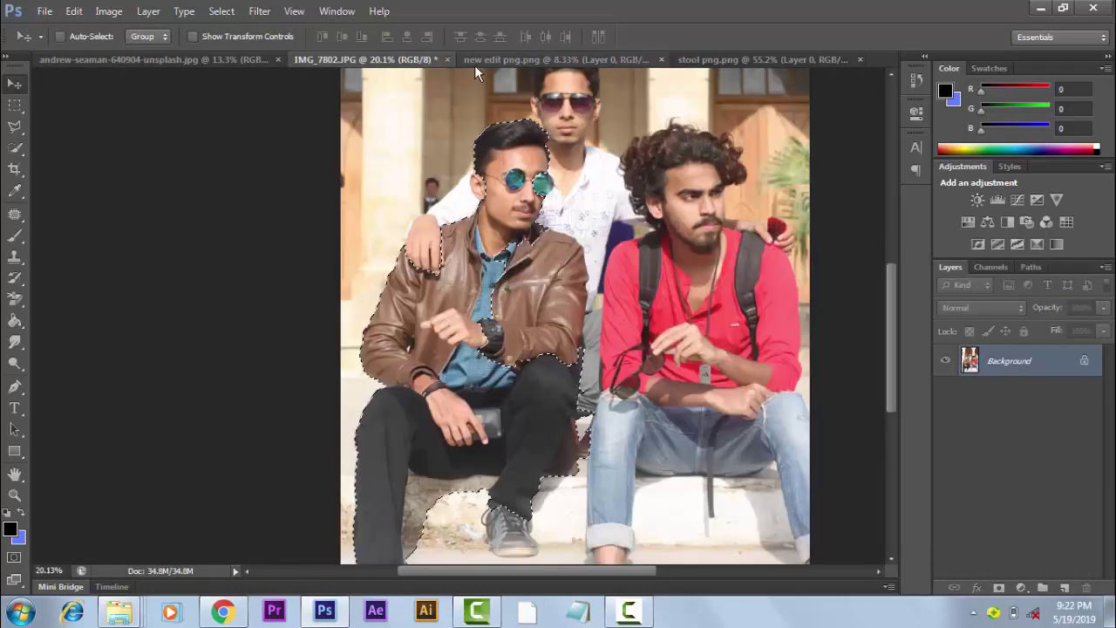
click(442, 60)
- Drop the man cut-out into the car photo, shrink it to about 40% and place it at left
drag(480, 251, 445, 229)
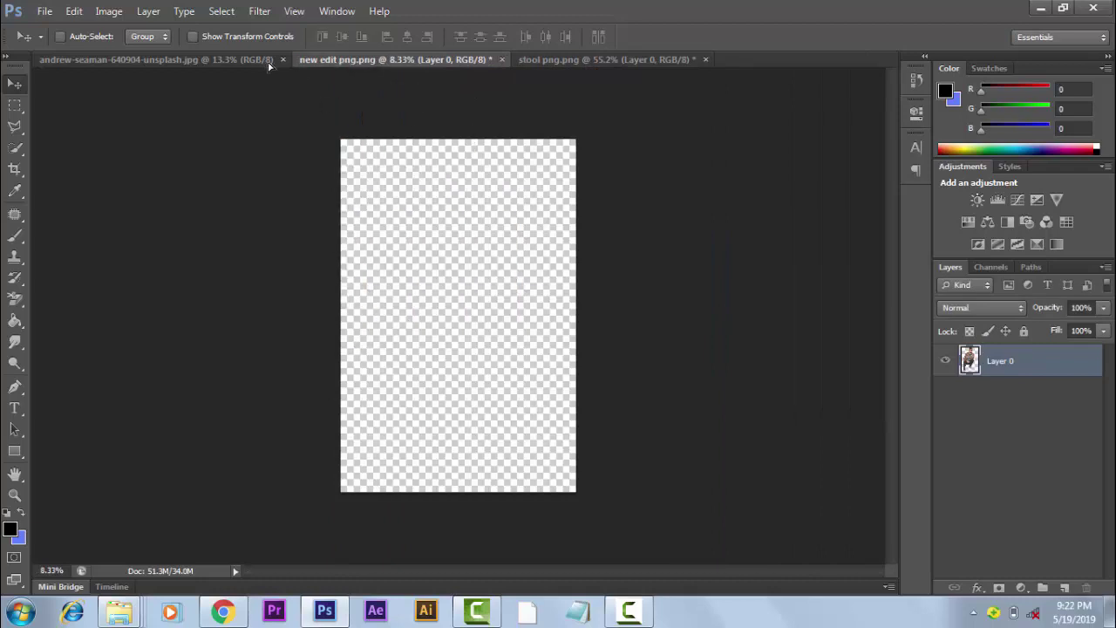
key(ctrl+t)
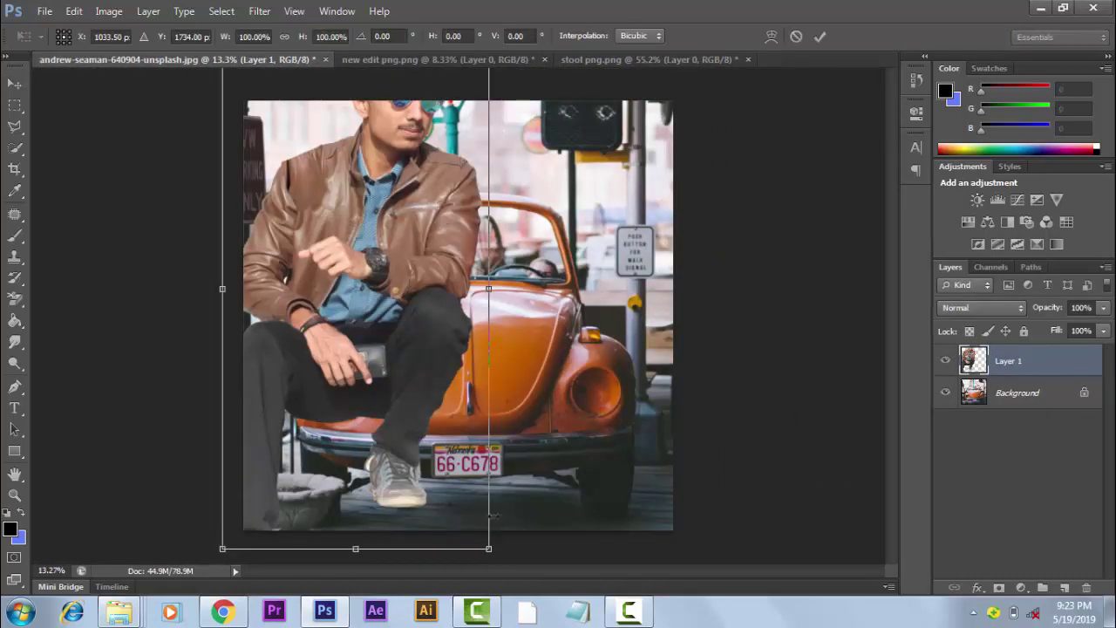
drag(488, 549, 328, 235)
drag(279, 139, 352, 233)
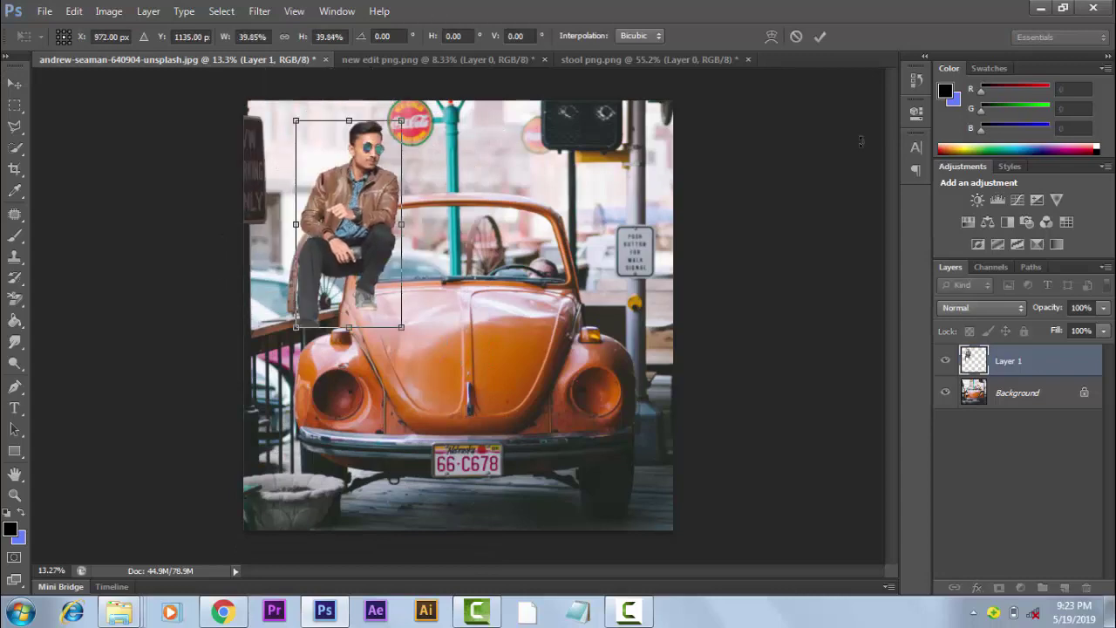
click(822, 36)
- Bring the stool from its document into the car photo
click(655, 58)
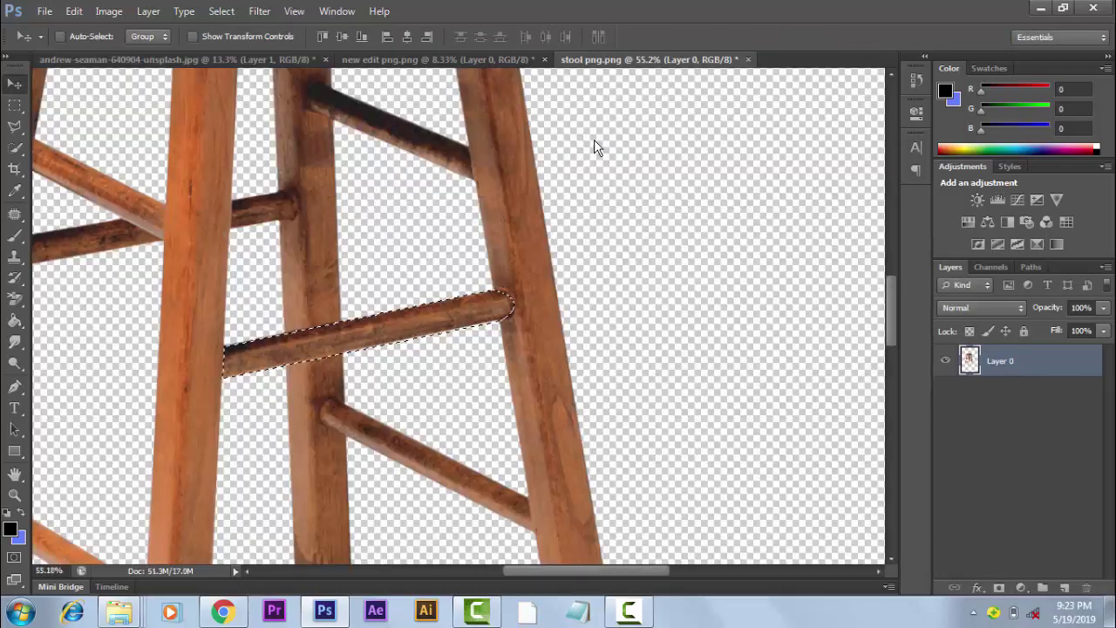
scroll(486, 316, down, 2)
scroll(486, 317, down, 1)
scroll(486, 316, down, 1)
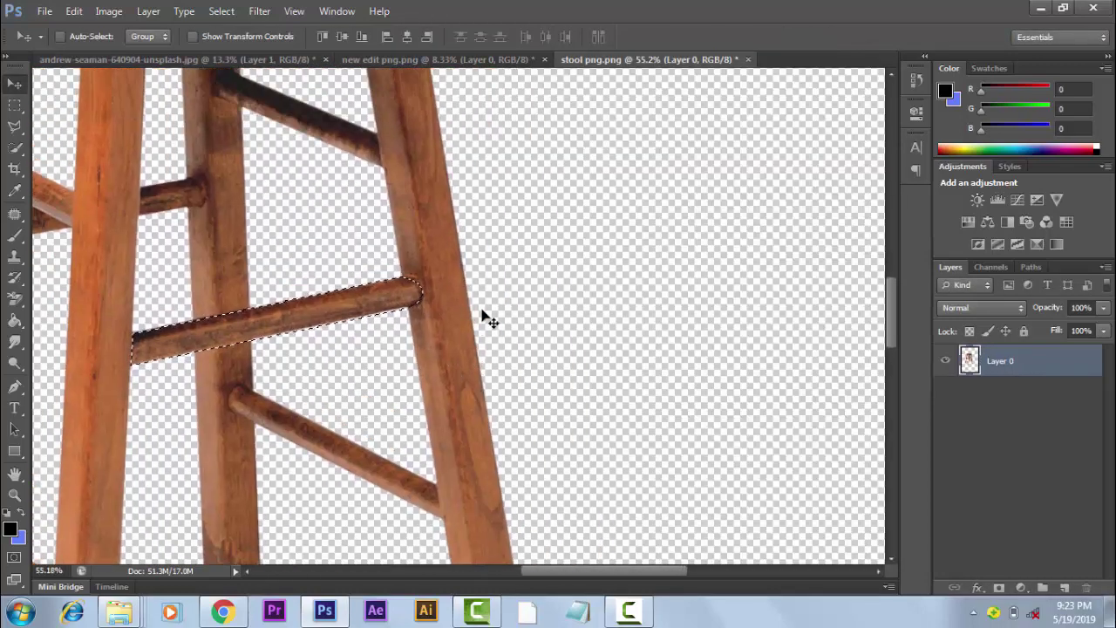
scroll(481, 312, down, 1)
scroll(479, 304, down, 3)
scroll(625, 337, up, 1)
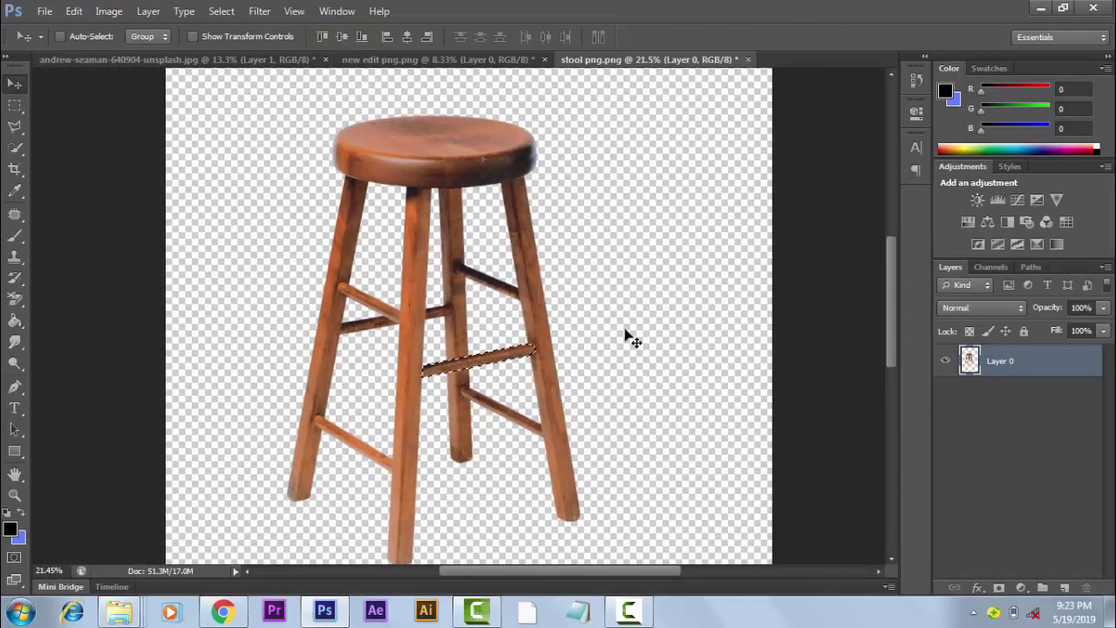
mouse_move(462, 140)
mouse_down()
mouse_move(398, 256)
mouse_move(523, 397)
mouse_up()
- Shrink the stool to about 56% and set it before the car's bumper
key(ctrl+t)
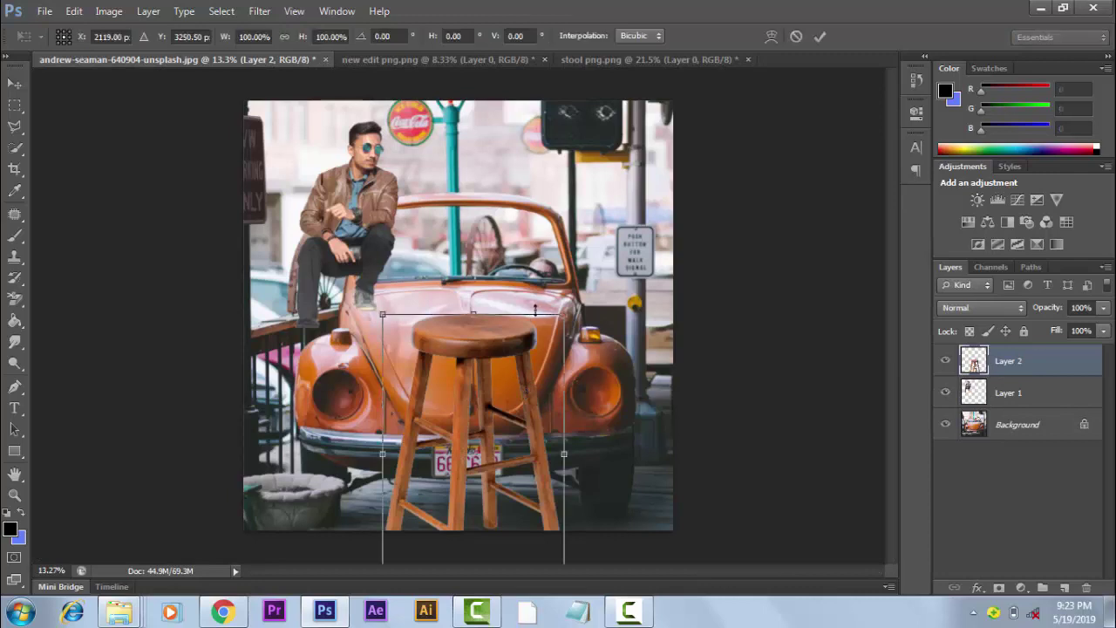
drag(563, 319, 484, 407)
drag(467, 446, 604, 275)
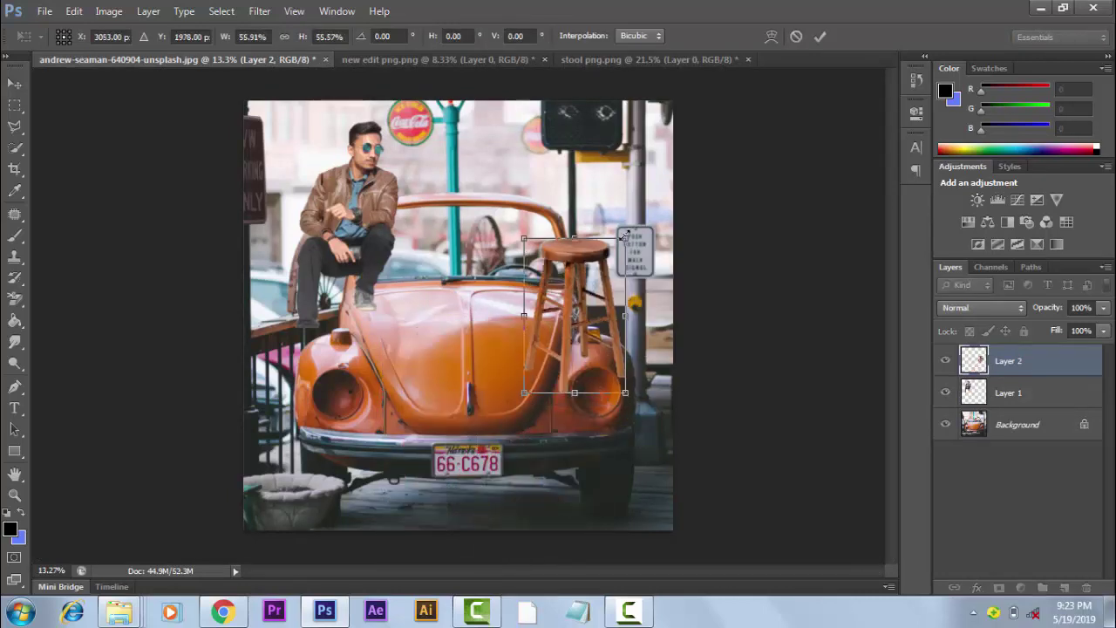
mouse_move(624, 237)
mouse_down()
mouse_move(605, 268)
mouse_move(563, 436)
mouse_move(589, 386)
mouse_up()
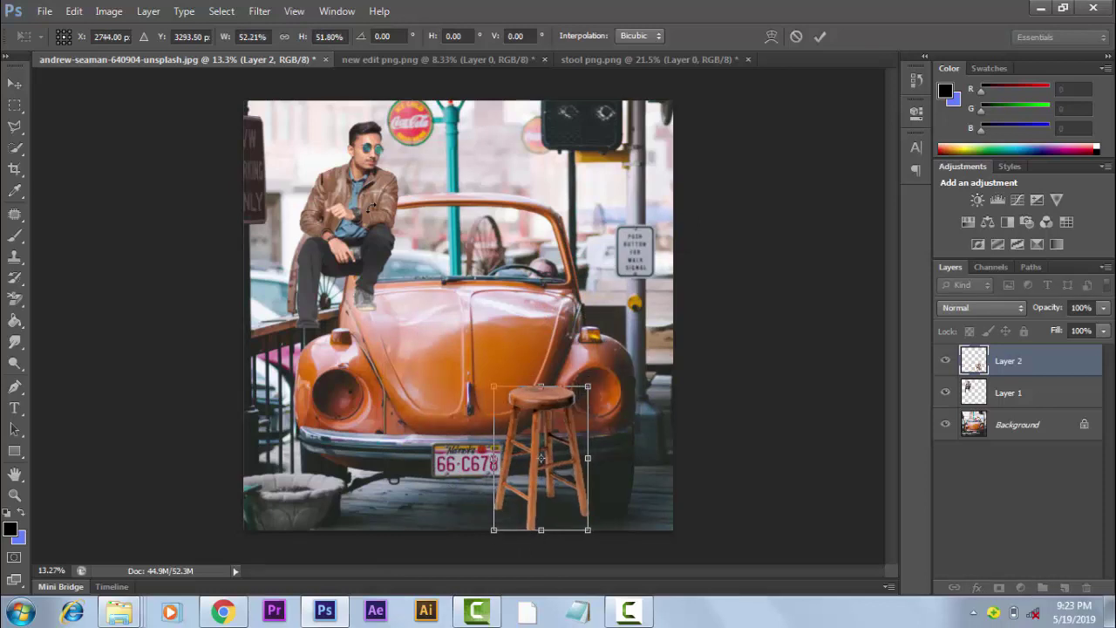
click(818, 36)
- Move the man onto the stool and put his layer above the stool's layer
right_click(369, 217)
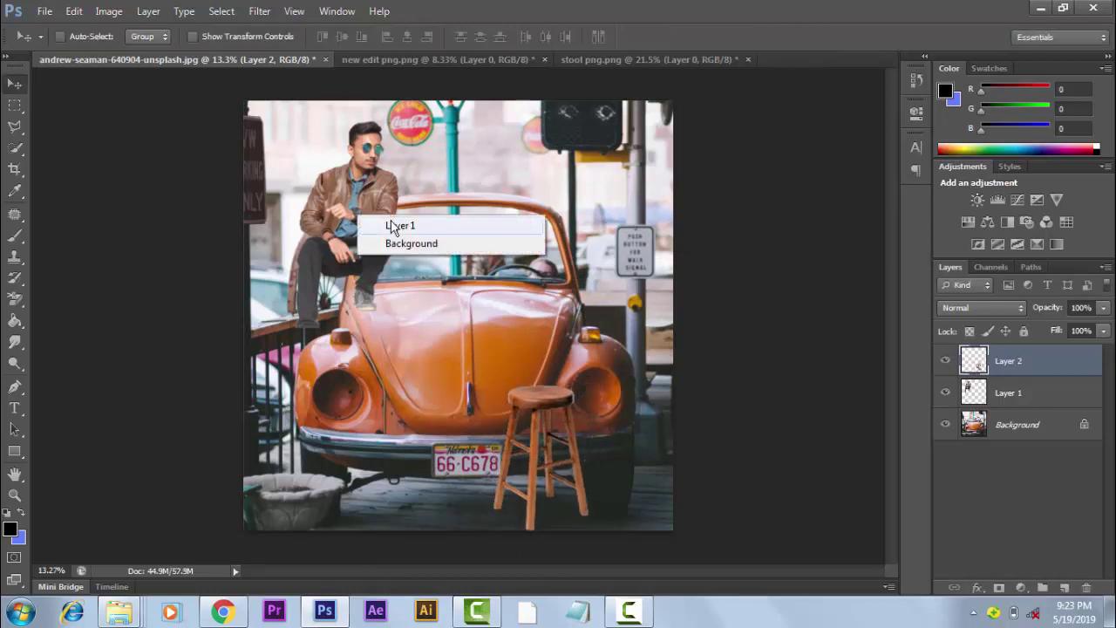
click(379, 222)
drag(360, 214, 551, 358)
drag(1008, 392, 1008, 357)
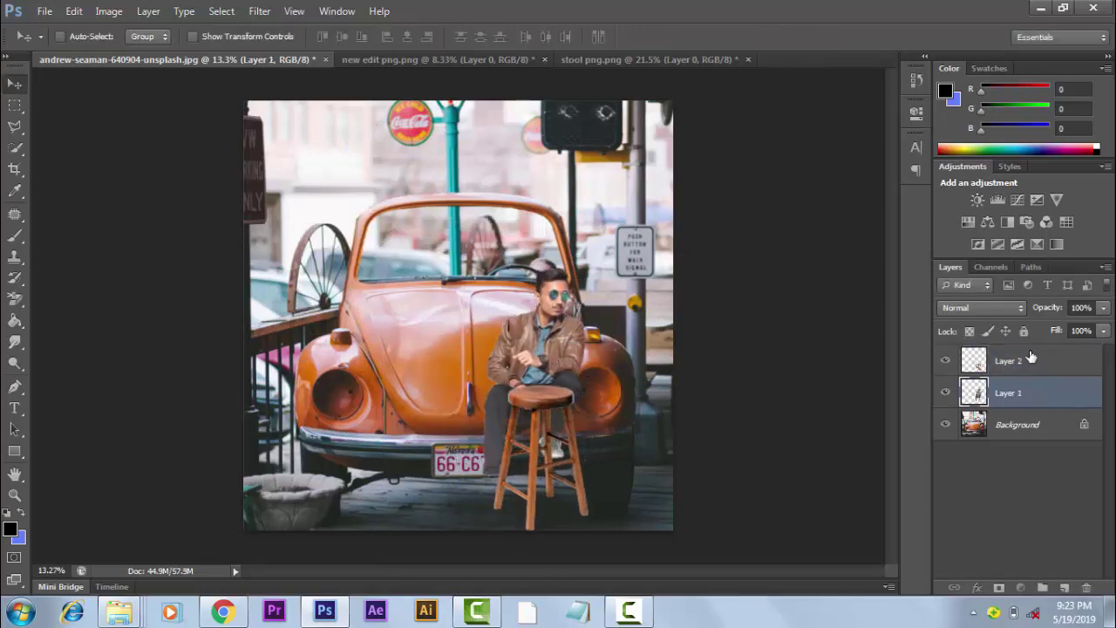
- Enlarge and stretch the man taller so he sits on the stool
key(ctrl+t)
drag(586, 266, 646, 188)
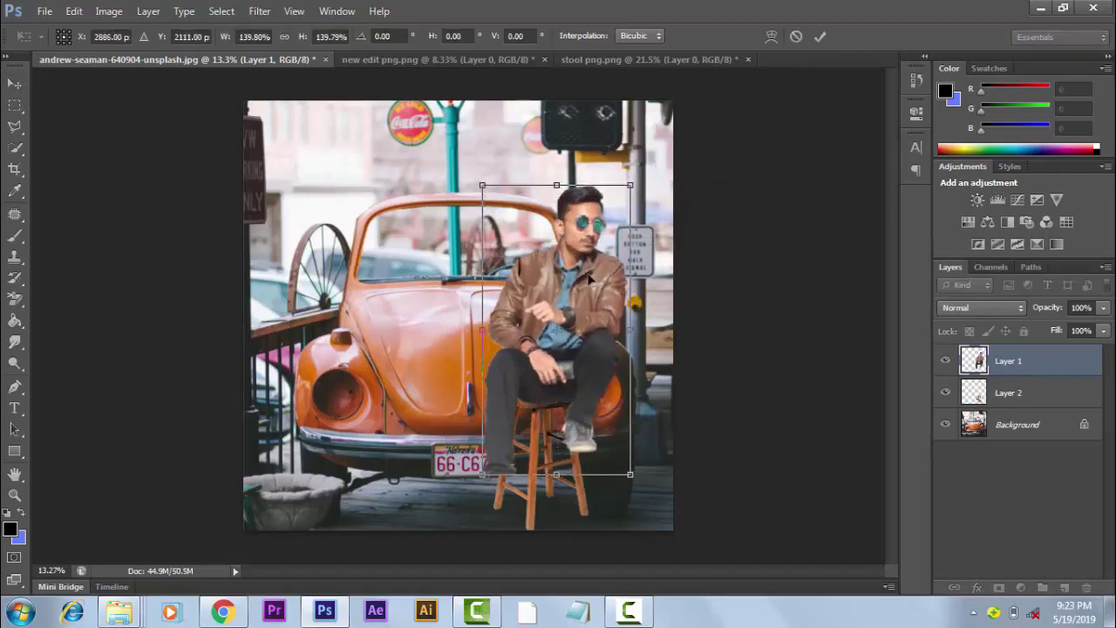
mouse_move(594, 284)
mouse_down()
mouse_move(580, 299)
mouse_move(574, 284)
mouse_up()
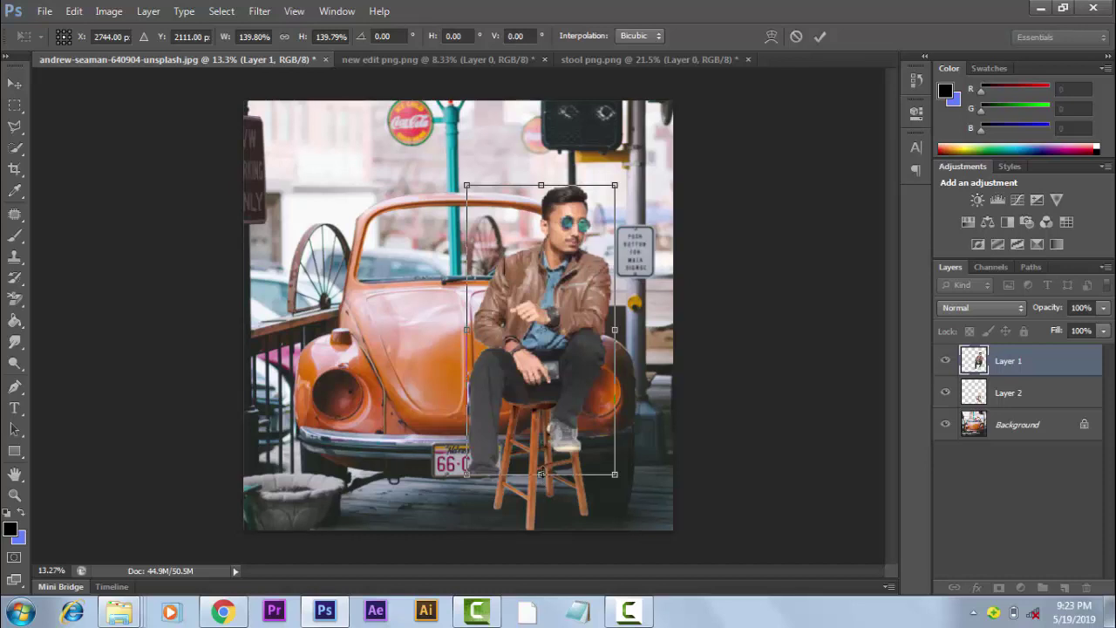
drag(541, 473, 541, 489)
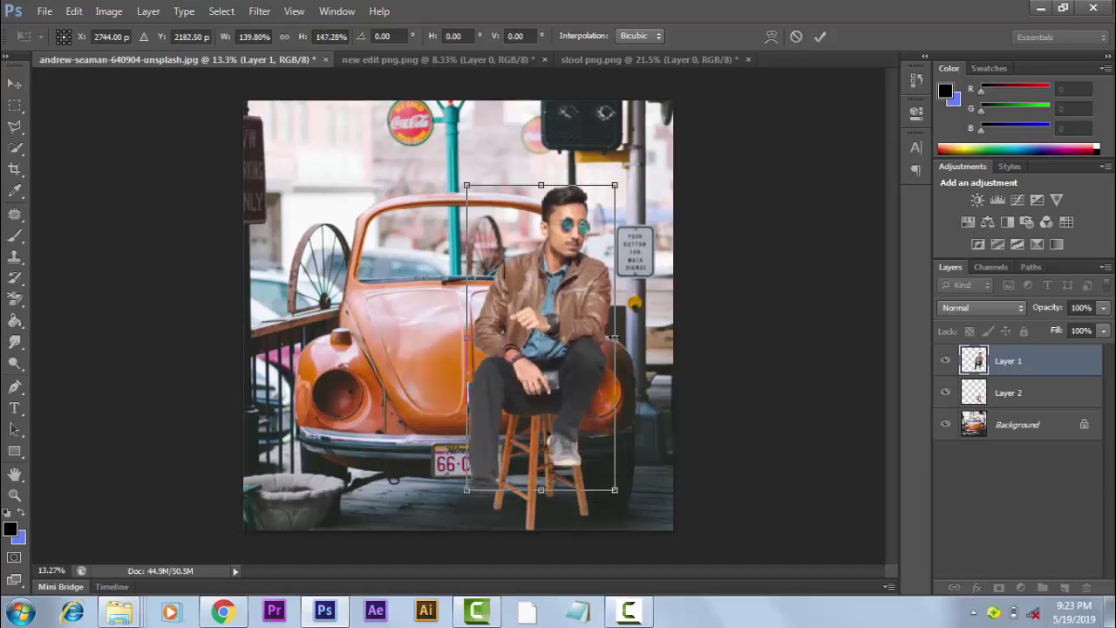
drag(615, 338, 624, 339)
drag(616, 272, 616, 281)
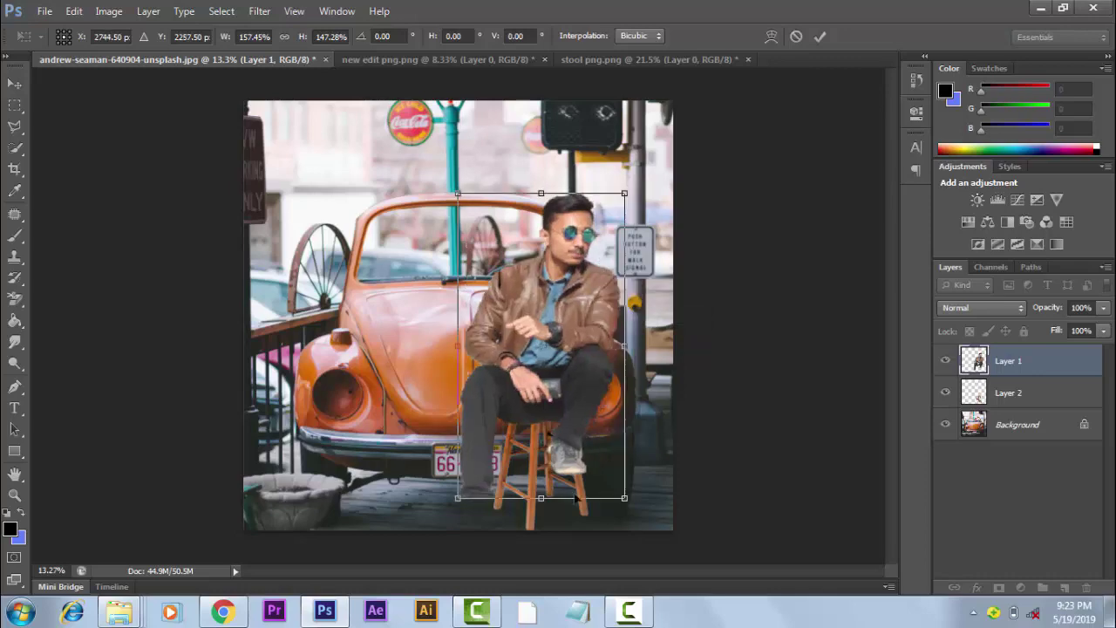
drag(543, 512, 543, 536)
drag(558, 463, 558, 431)
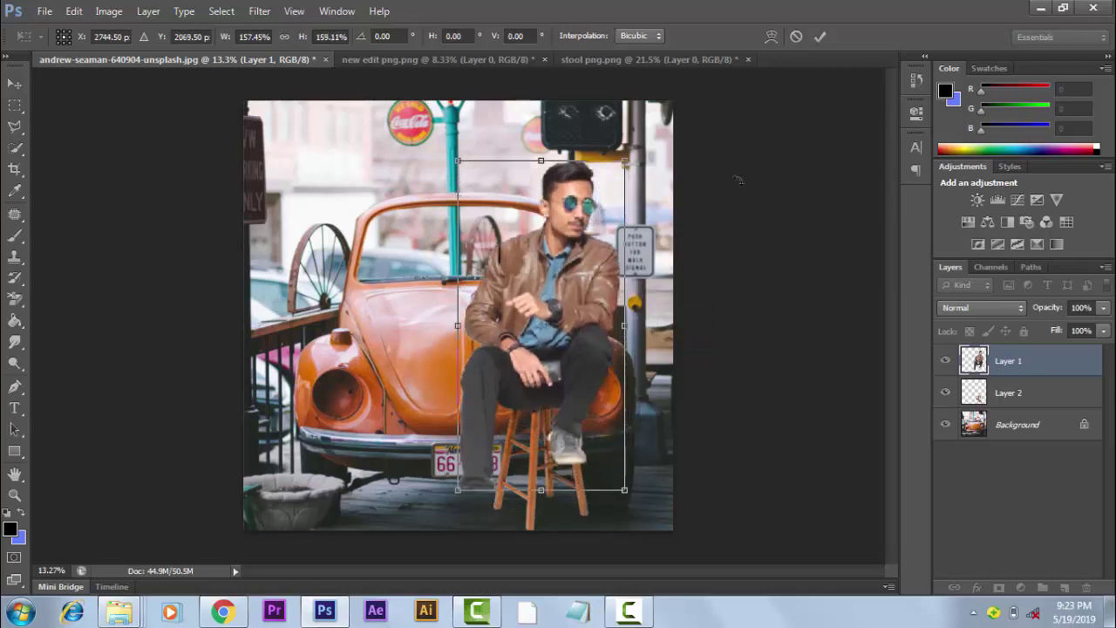
click(820, 37)
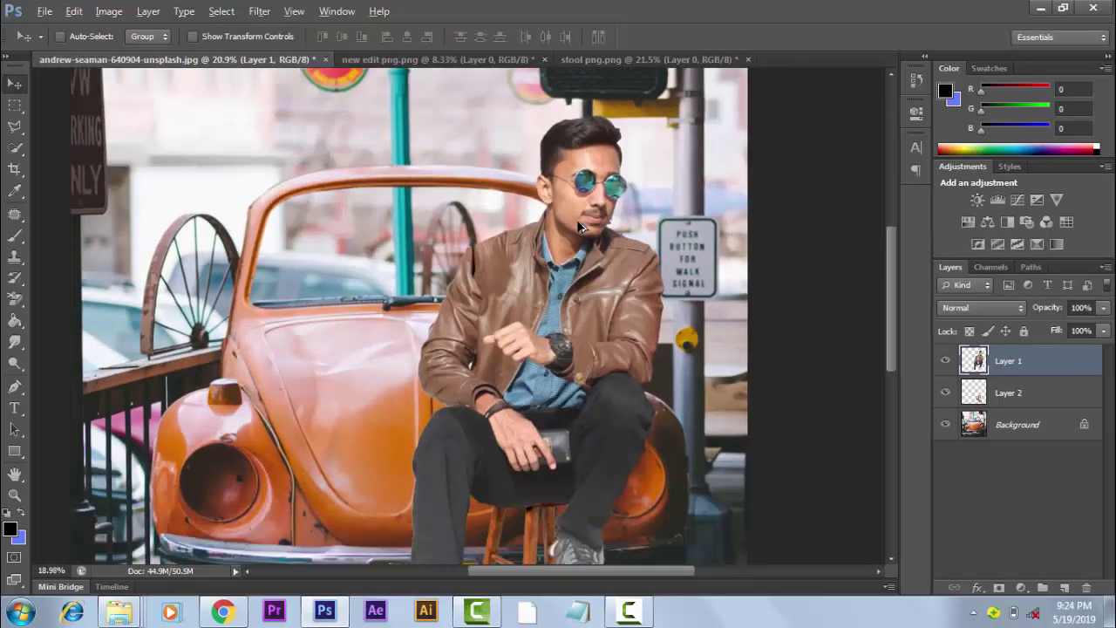
- Nudge the stool and man slightly, then shrink the man to about 96%
key(ctrl+0)
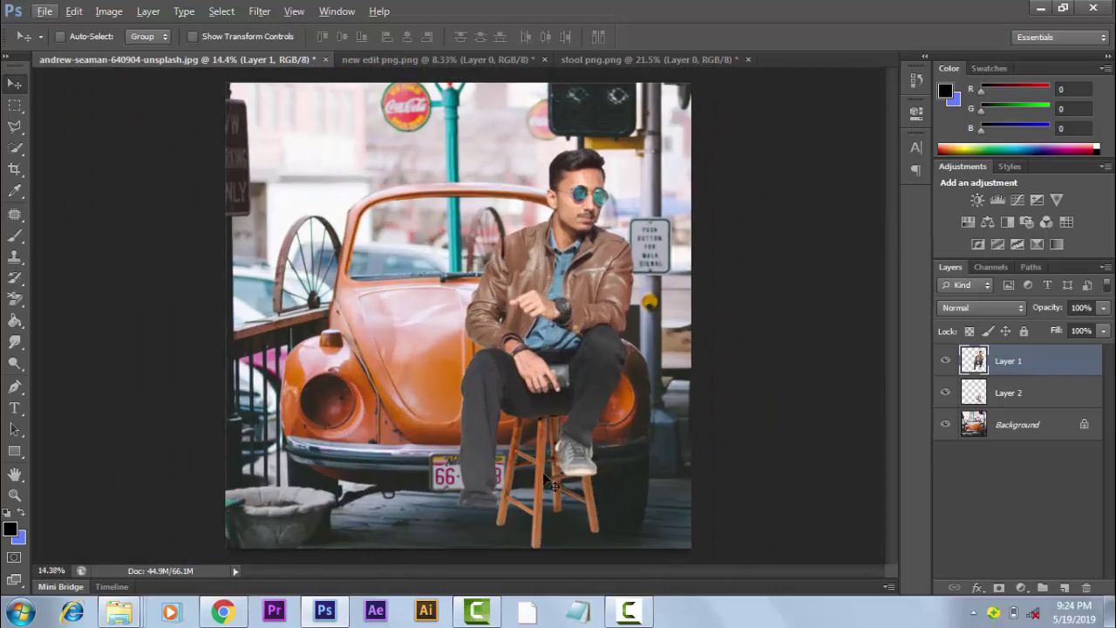
click(959, 397)
drag(558, 460, 560, 467)
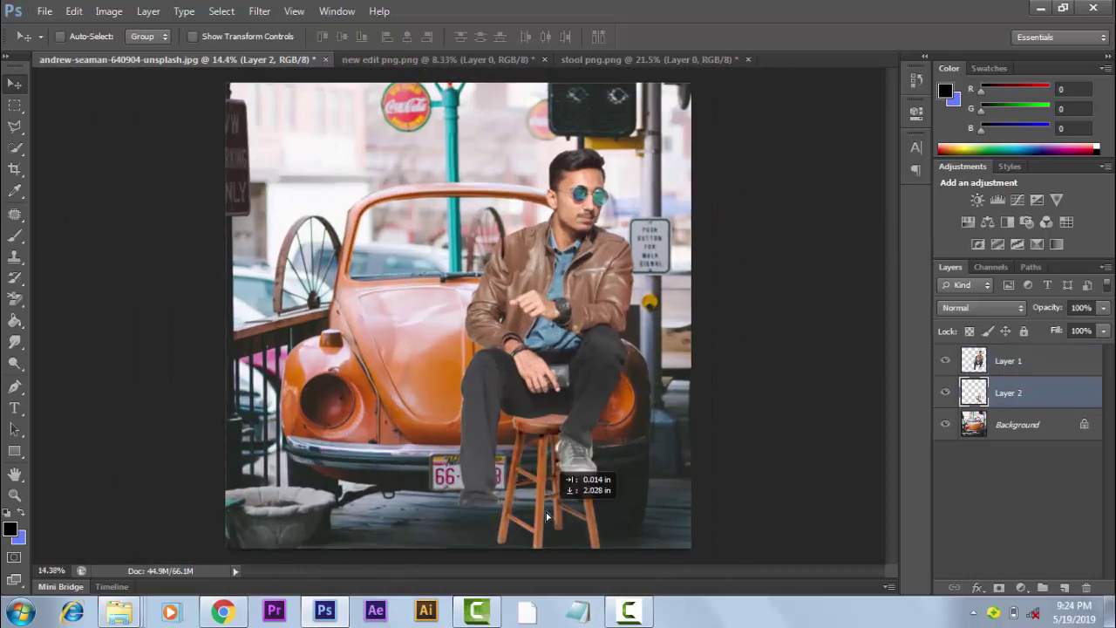
right_click(572, 376)
click(593, 386)
drag(580, 309, 582, 316)
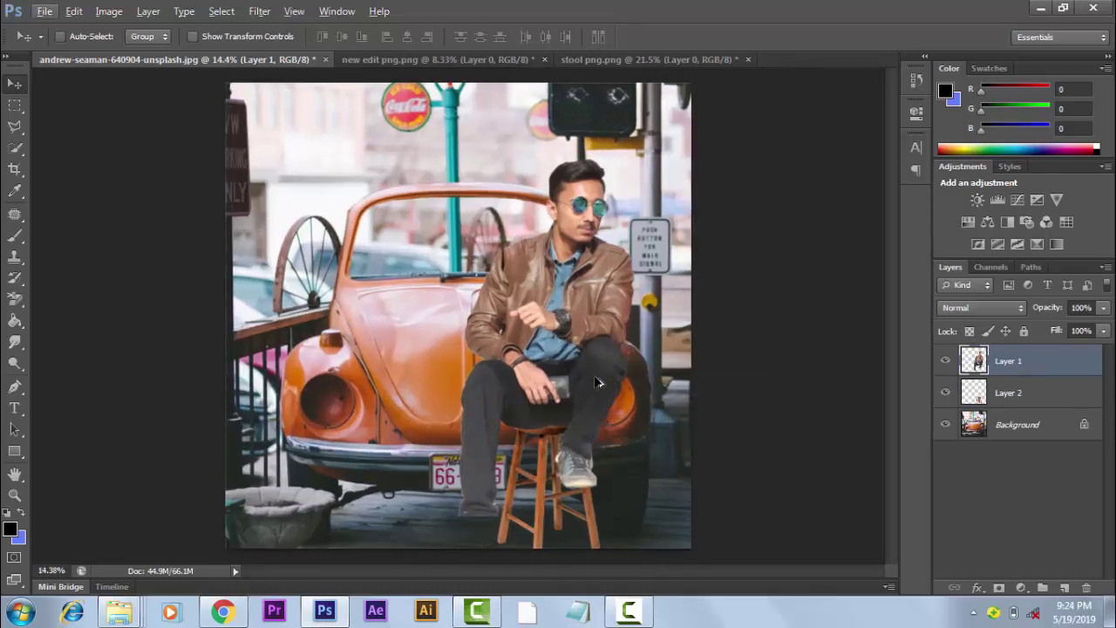
key(ctrl+t)
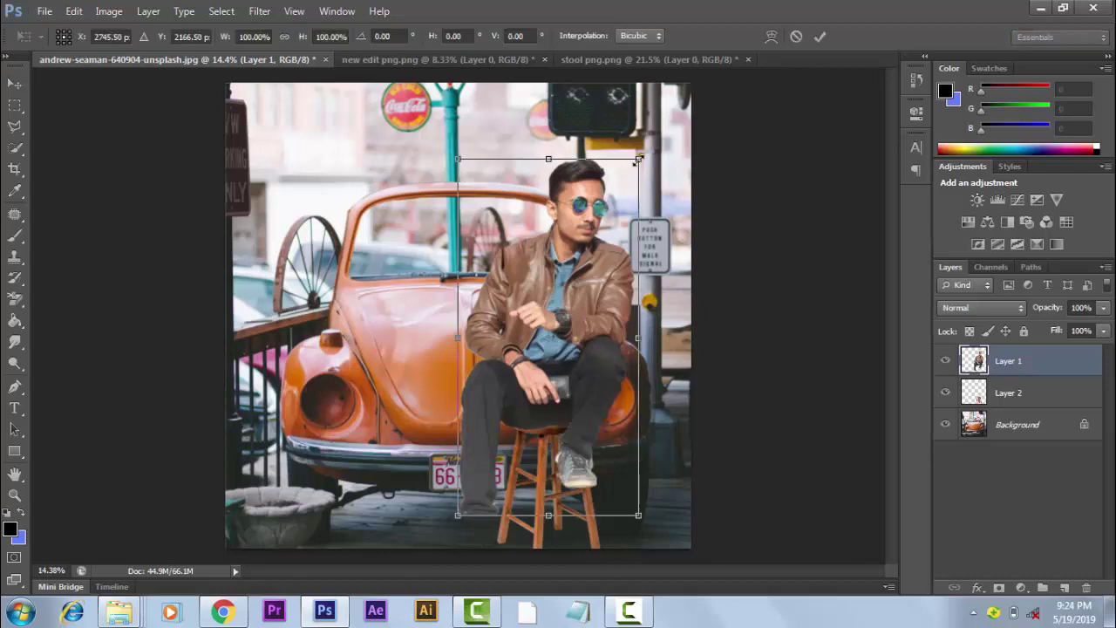
drag(639, 160, 632, 172)
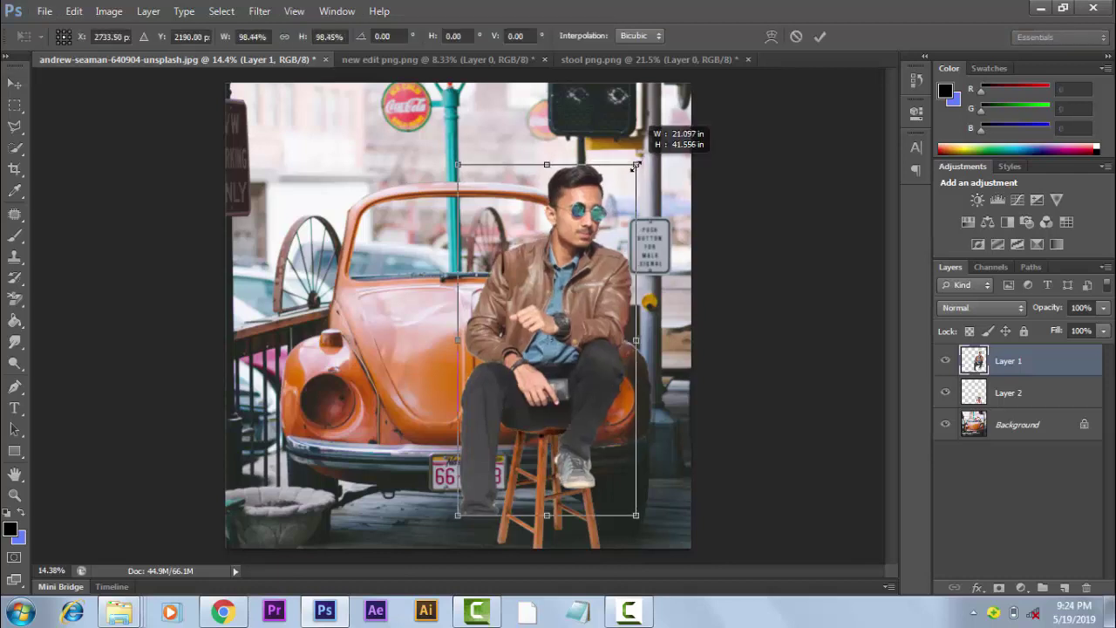
click(819, 36)
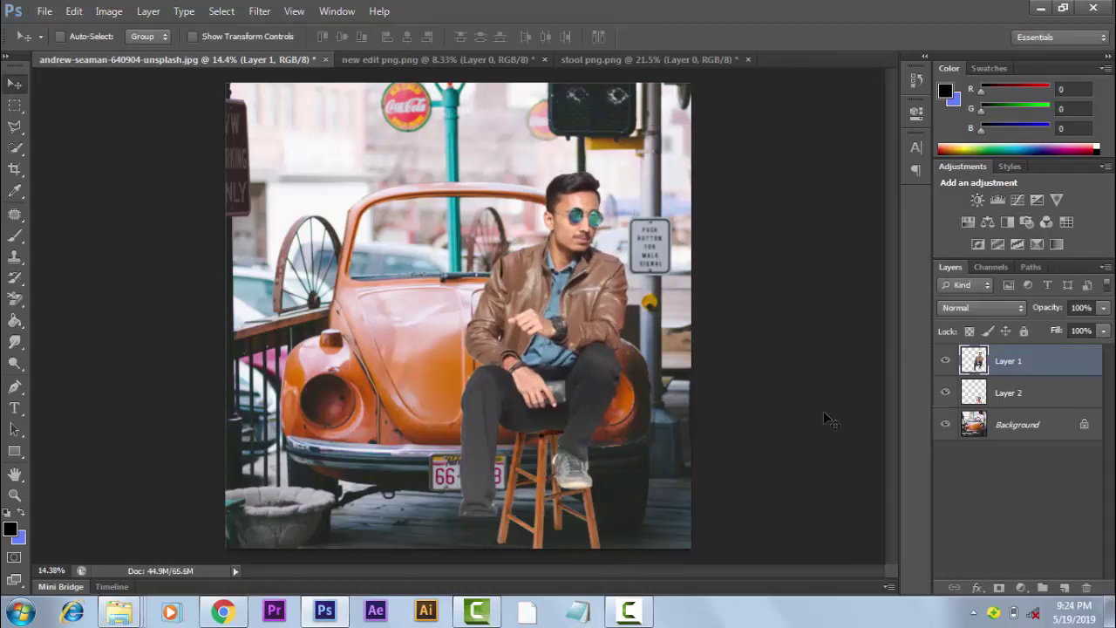
- In stool png.png, try a Quick Selection of the middle rung, then deselect it
scroll(571, 508, up, 2)
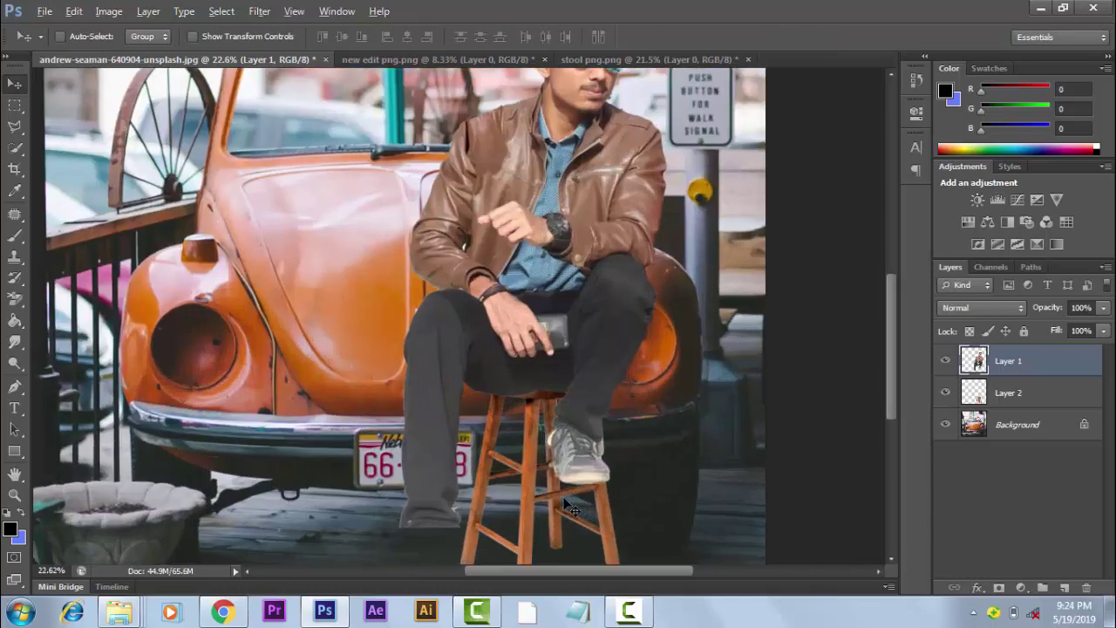
scroll(558, 436, up, 2)
scroll(545, 375, up, 1)
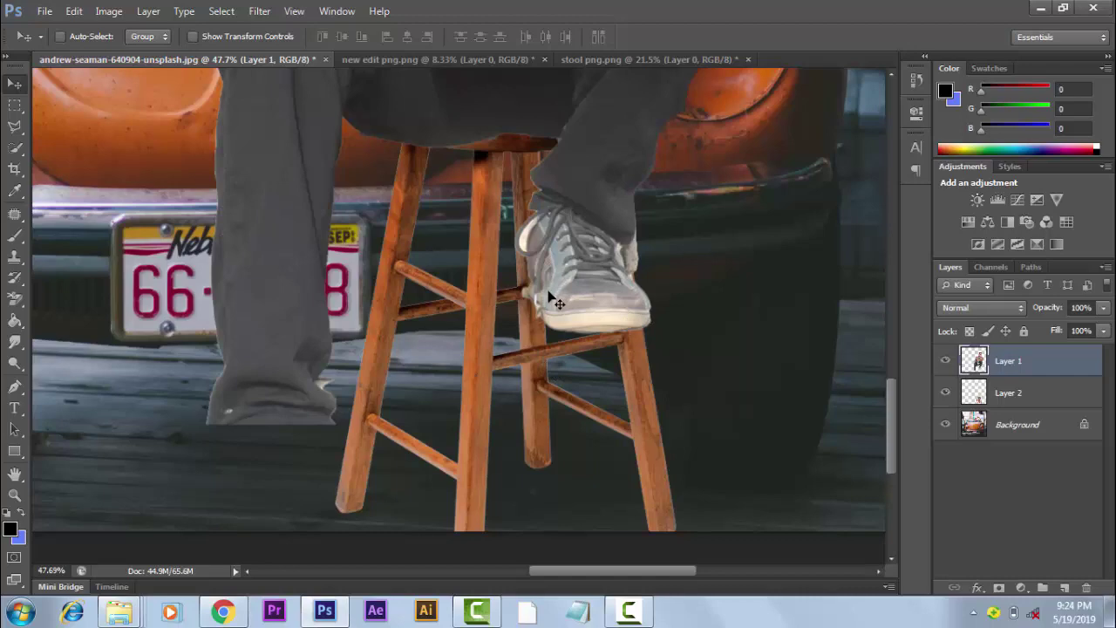
click(665, 60)
scroll(580, 287, up, 2)
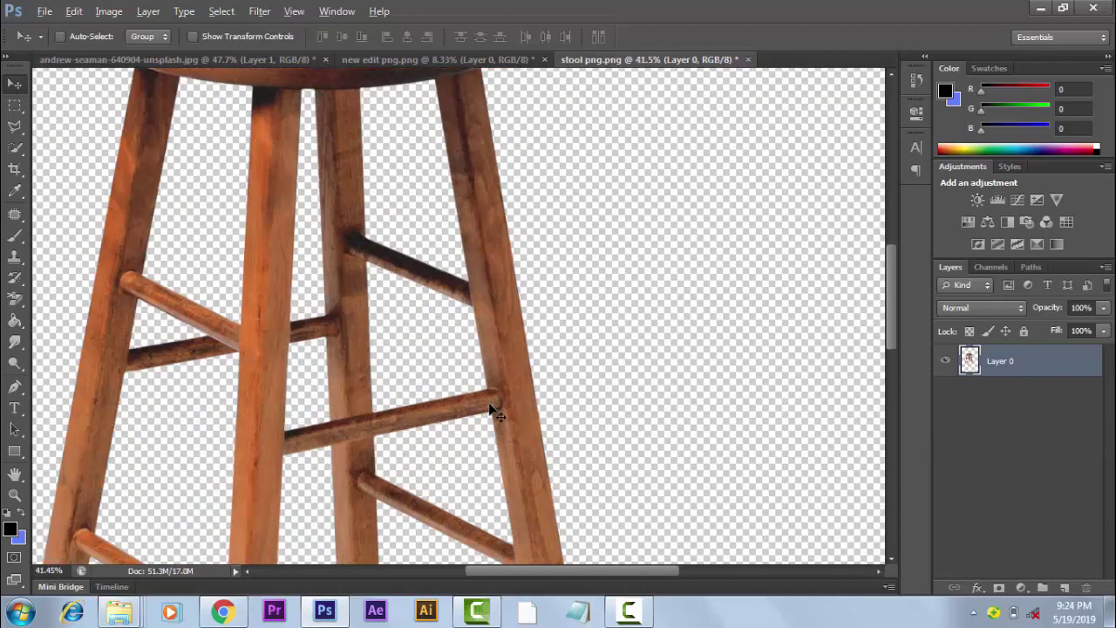
scroll(590, 324, up, 1)
key(w)
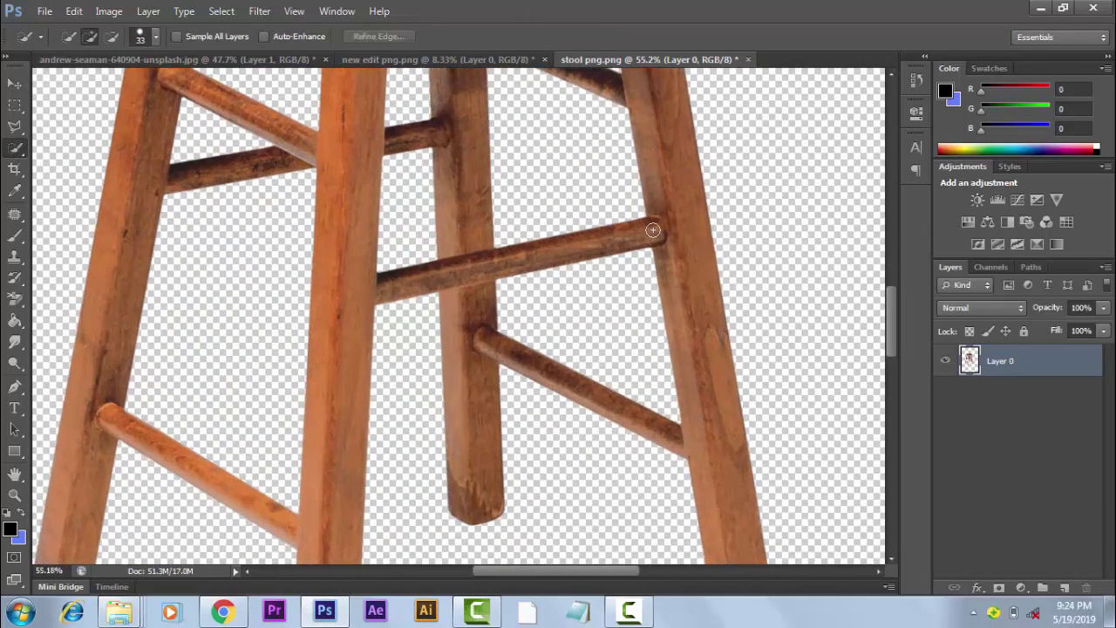
drag(656, 236, 386, 291)
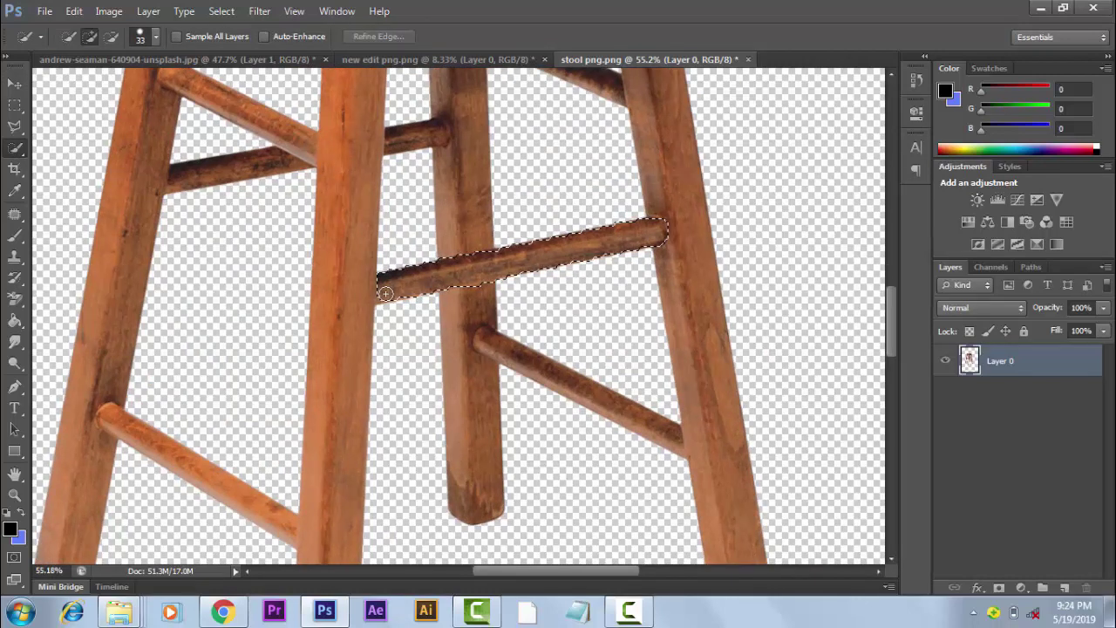
drag(388, 292, 475, 287)
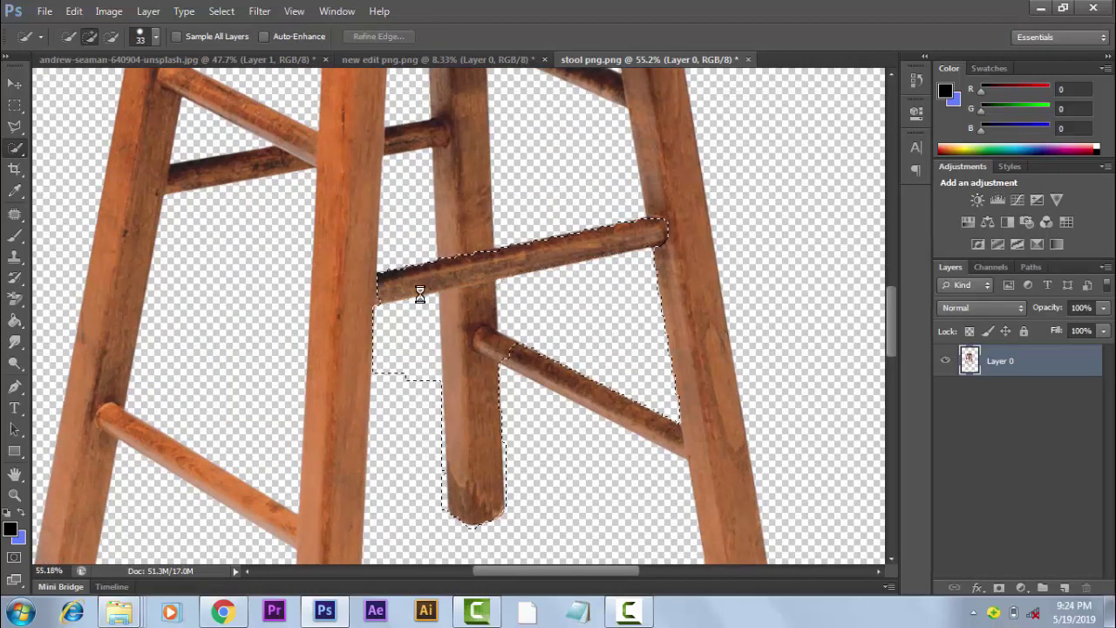
key(ctrl+d)
- Outline the rung with the Polygonal Lasso, then discard that selection
click(15, 125)
scroll(389, 287, up, 5)
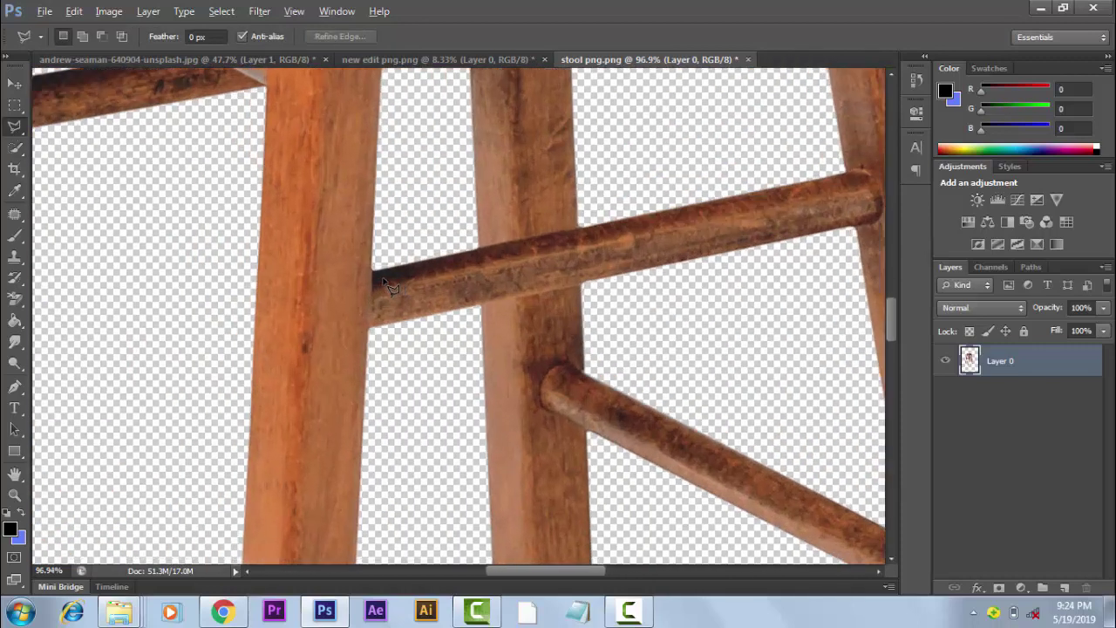
click(377, 273)
scroll(523, 244, right, 3)
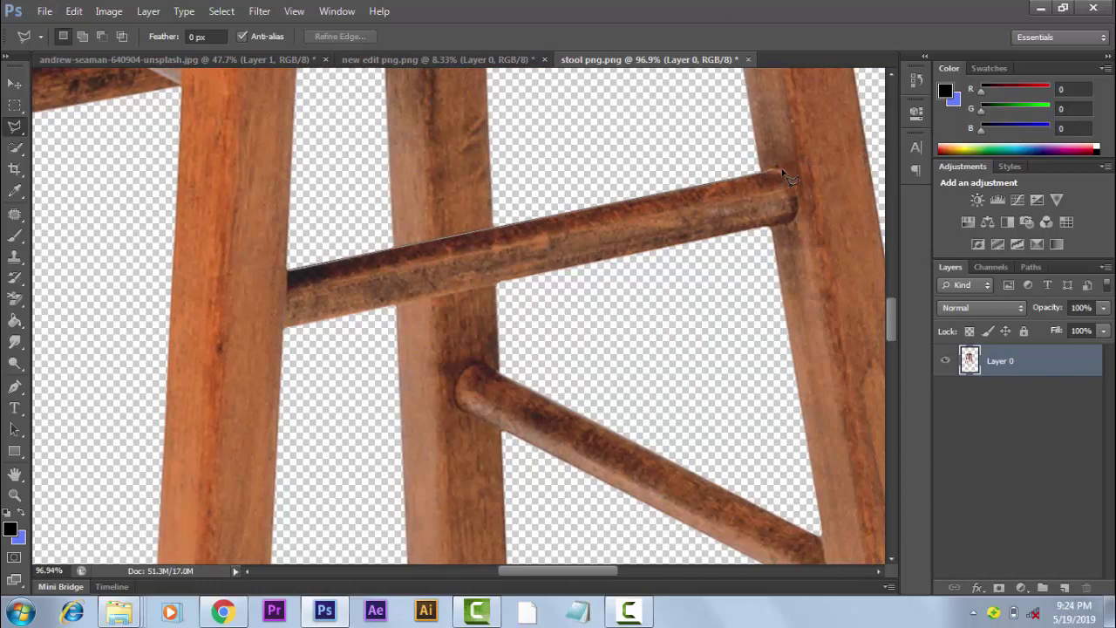
double_click(798, 197)
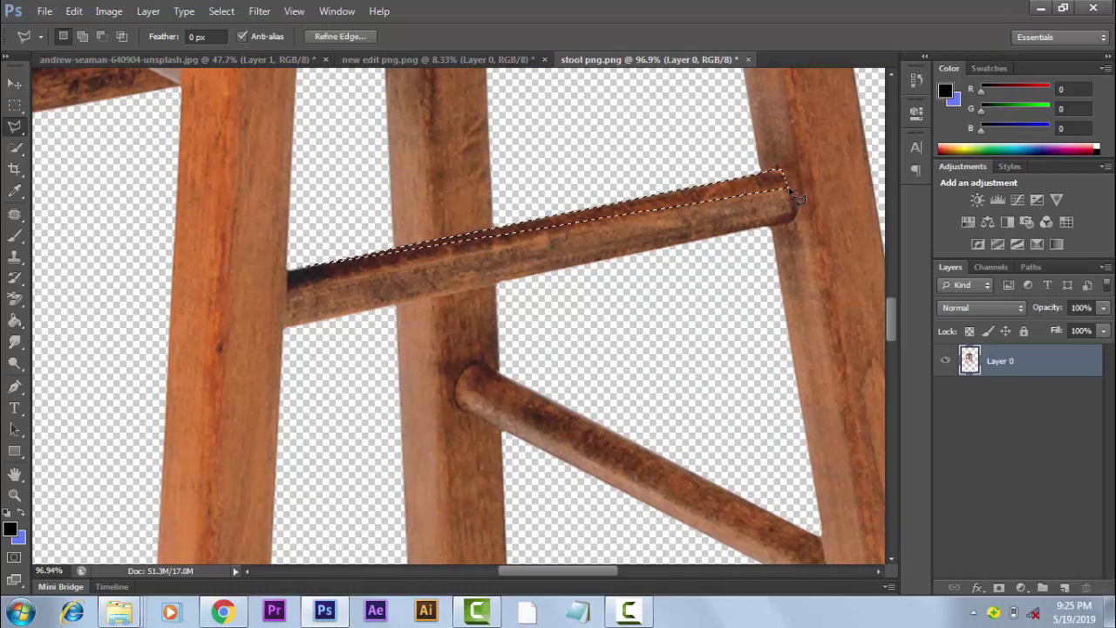
key(ctrl+d)
- Trace a closed Pen path around the stool's rung, curving around its rounded ends
click(14, 389)
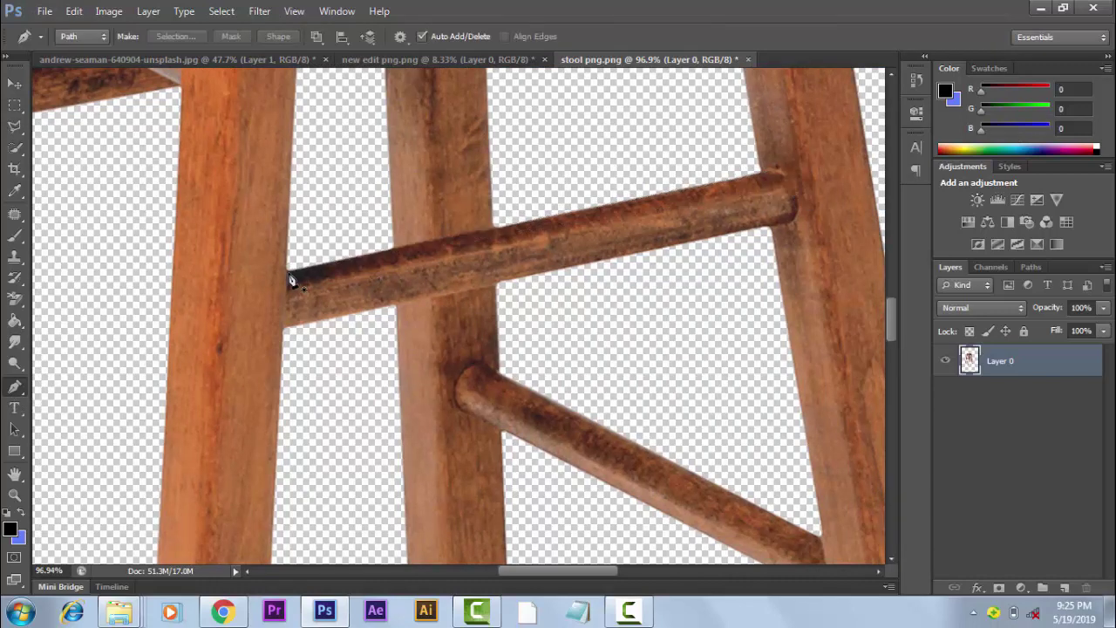
click(289, 276)
click(760, 173)
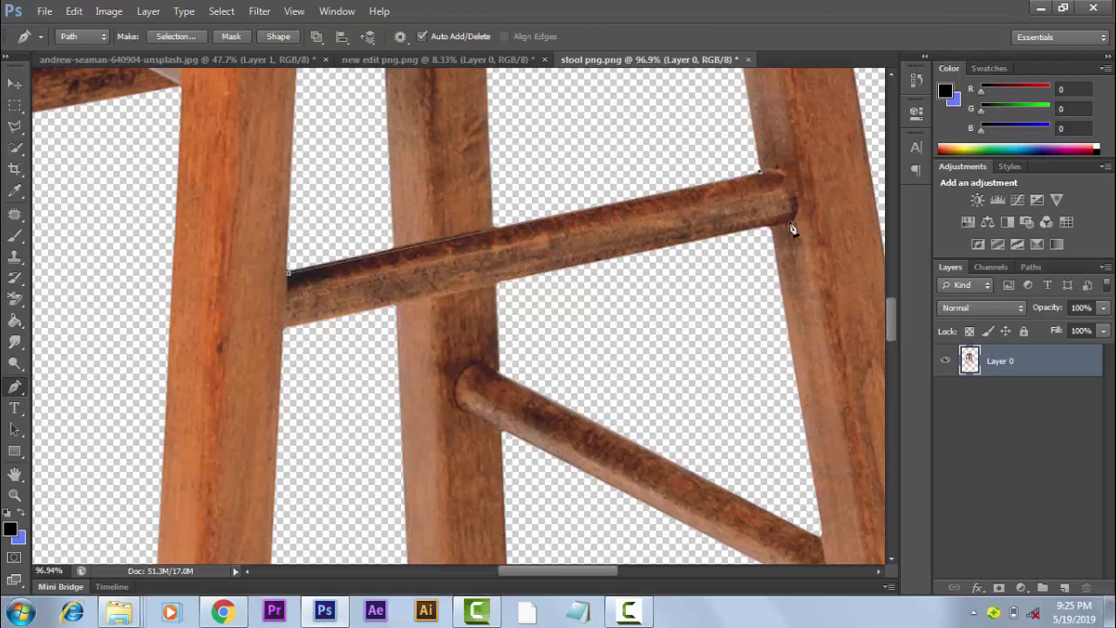
drag(758, 254, 759, 271)
click(15, 391)
click(100, 430)
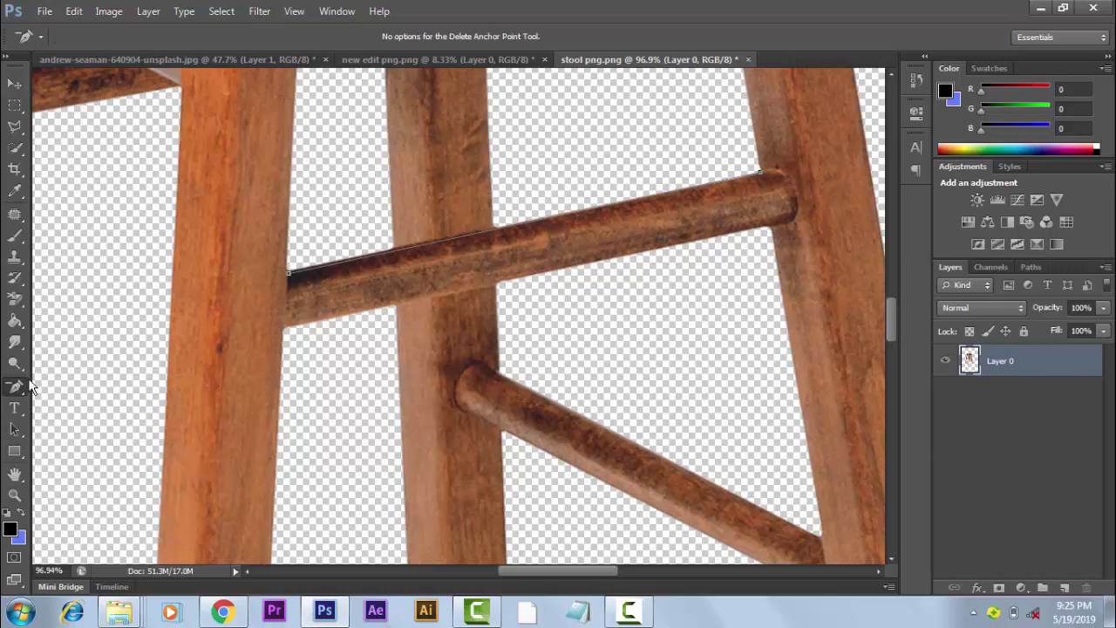
click(25, 389)
click(69, 387)
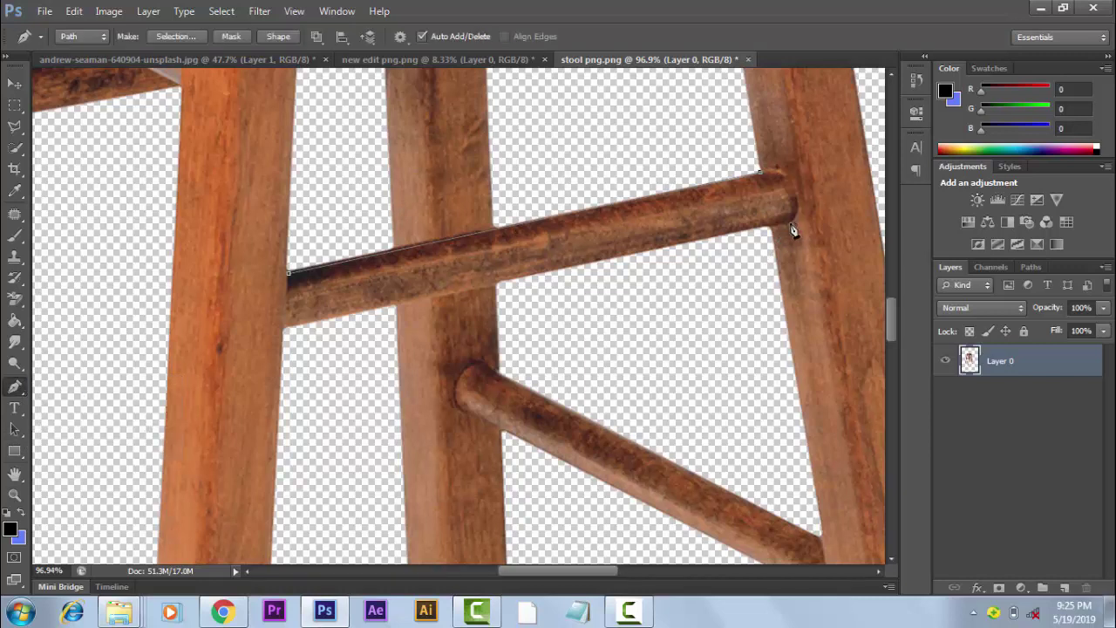
drag(750, 276, 753, 277)
click(289, 334)
click(289, 334)
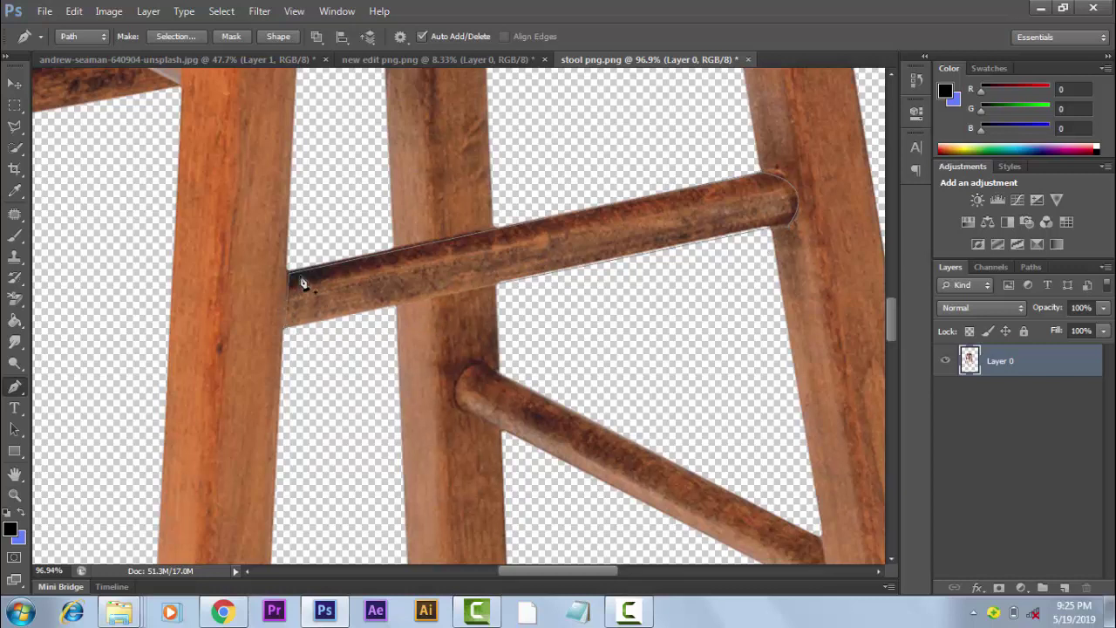
- Turn the rung path into a selection and drag it into the composite as Layer 3
right_click(491, 257)
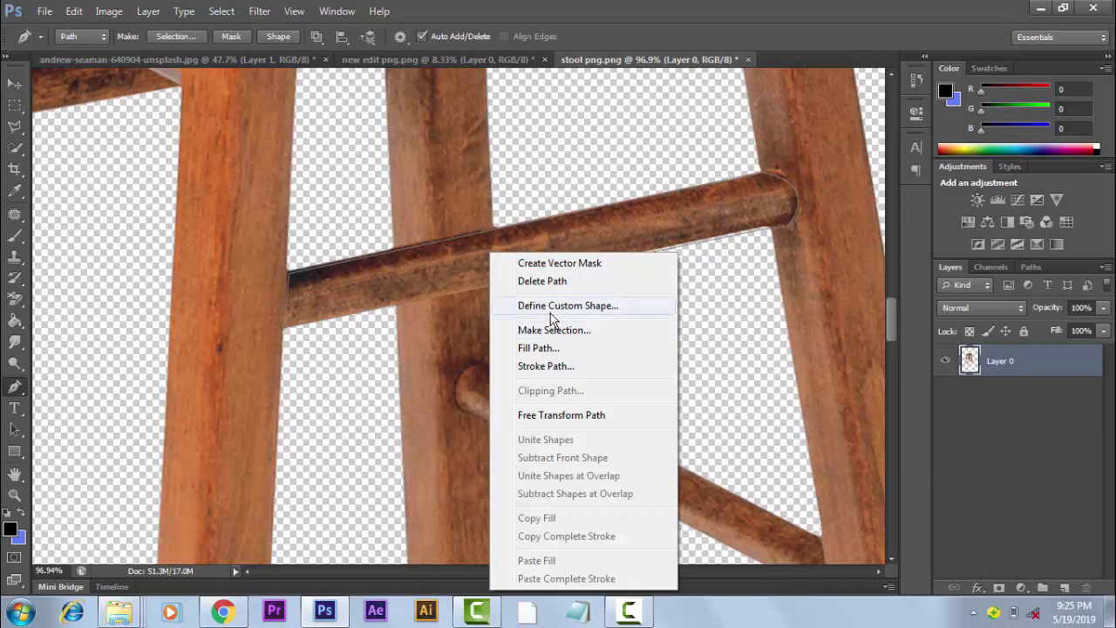
click(545, 325)
click(641, 174)
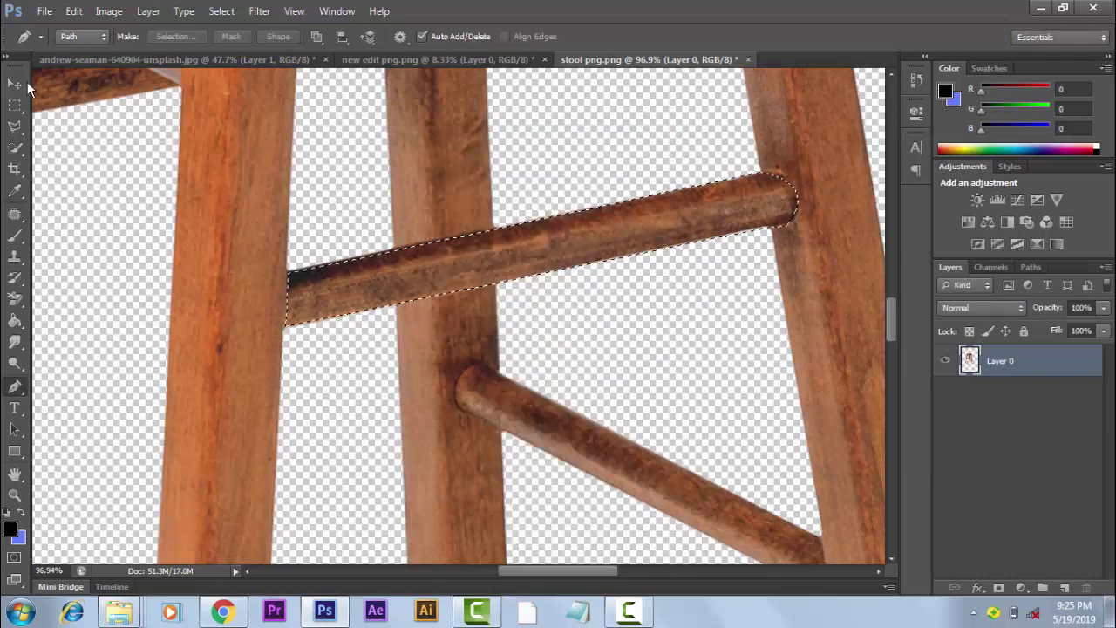
key(v)
mouse_move(394, 268)
mouse_down()
mouse_move(203, 68)
mouse_move(524, 321)
mouse_up()
- Scale the rung to about 45%, tilt it about 5° and place it under the shoe
scroll(523, 320, up, 3)
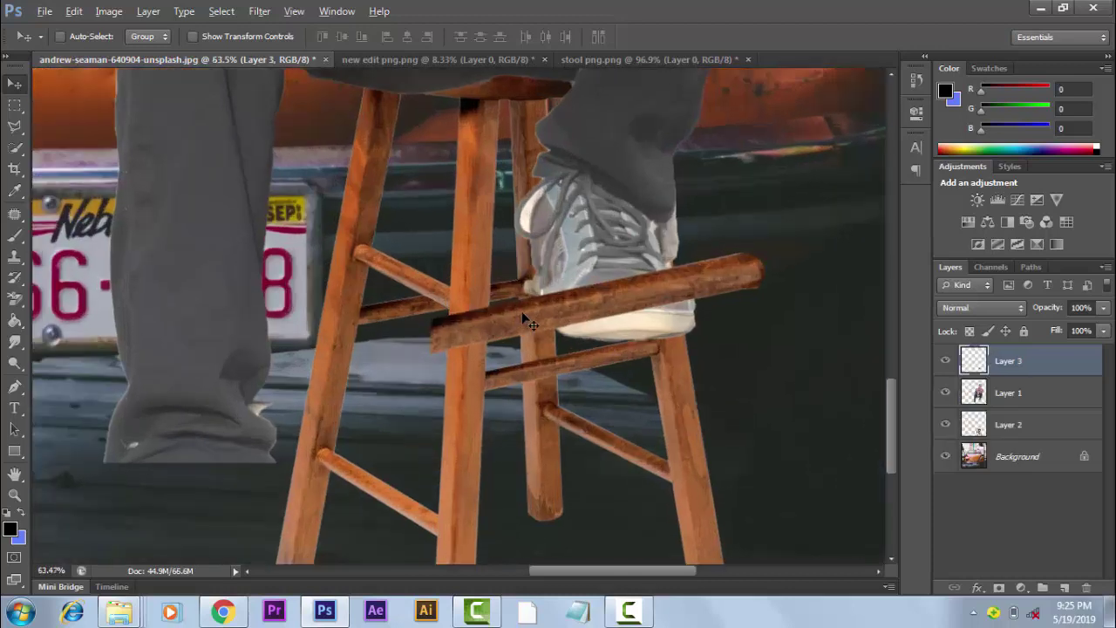
scroll(523, 321, up, 3)
key(ctrl+t)
drag(832, 247, 683, 296)
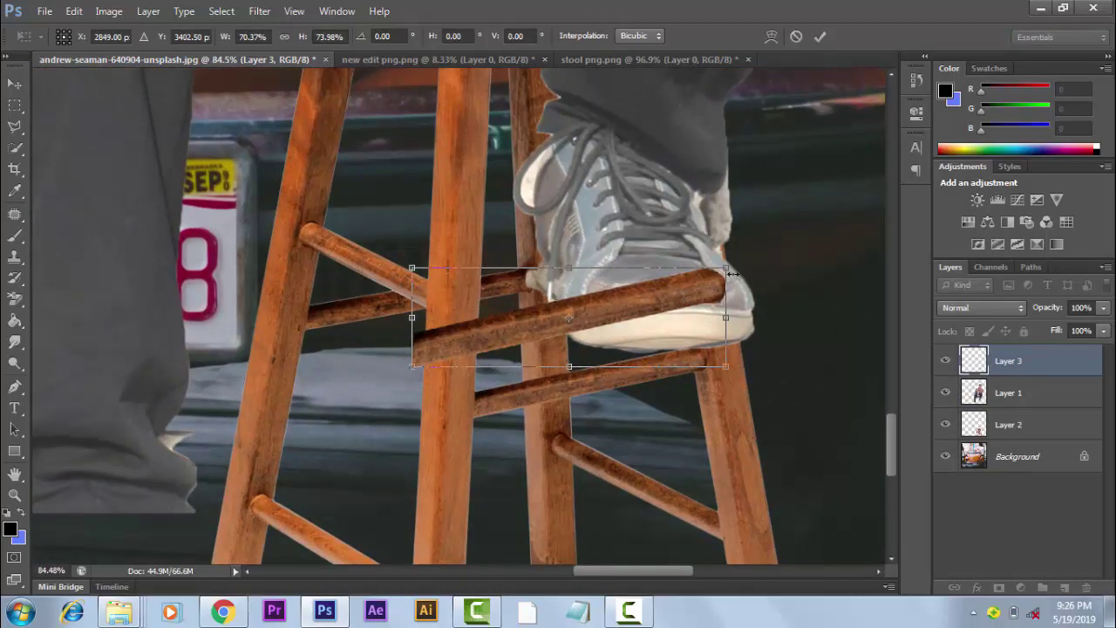
mouse_move(724, 272)
mouse_down()
mouse_move(647, 300)
mouse_move(735, 273)
mouse_move(739, 286)
mouse_up()
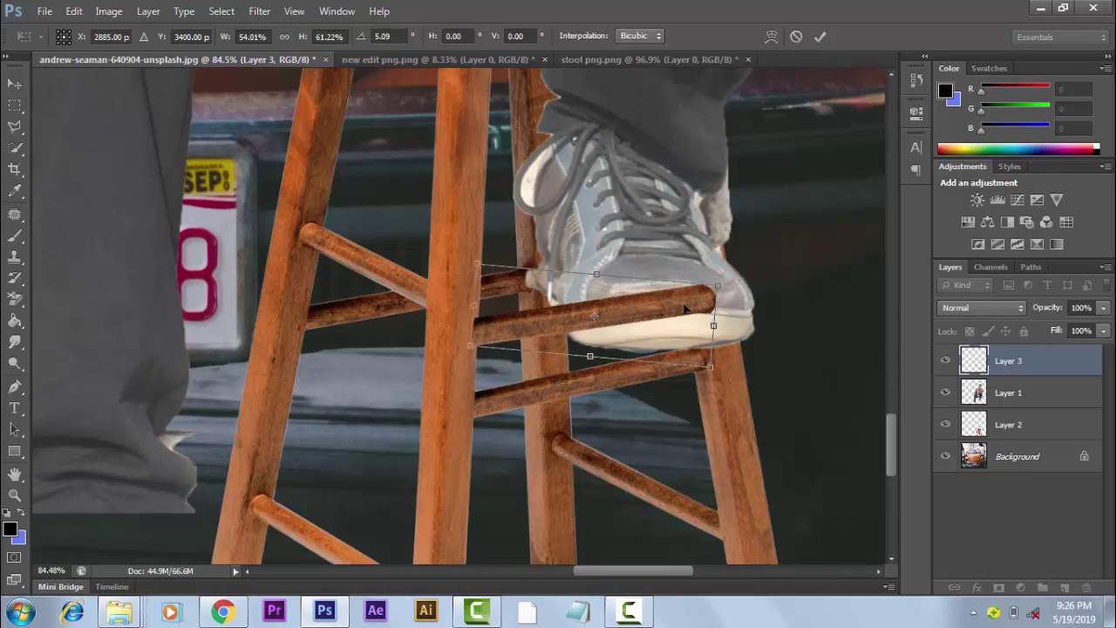
drag(661, 299, 676, 267)
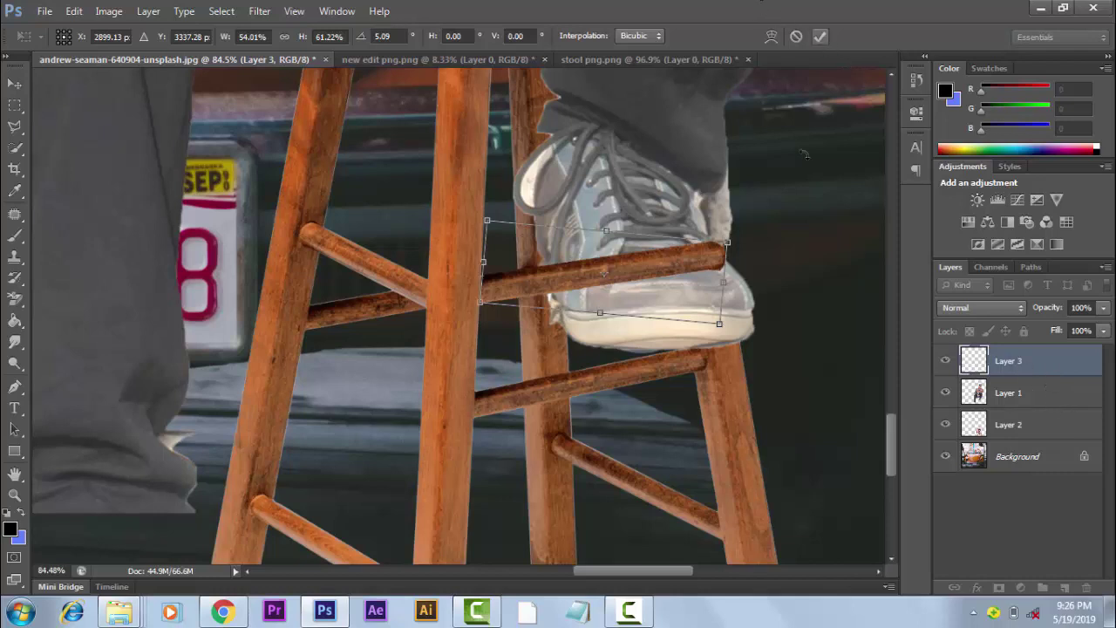
drag(726, 280, 708, 277)
click(820, 37)
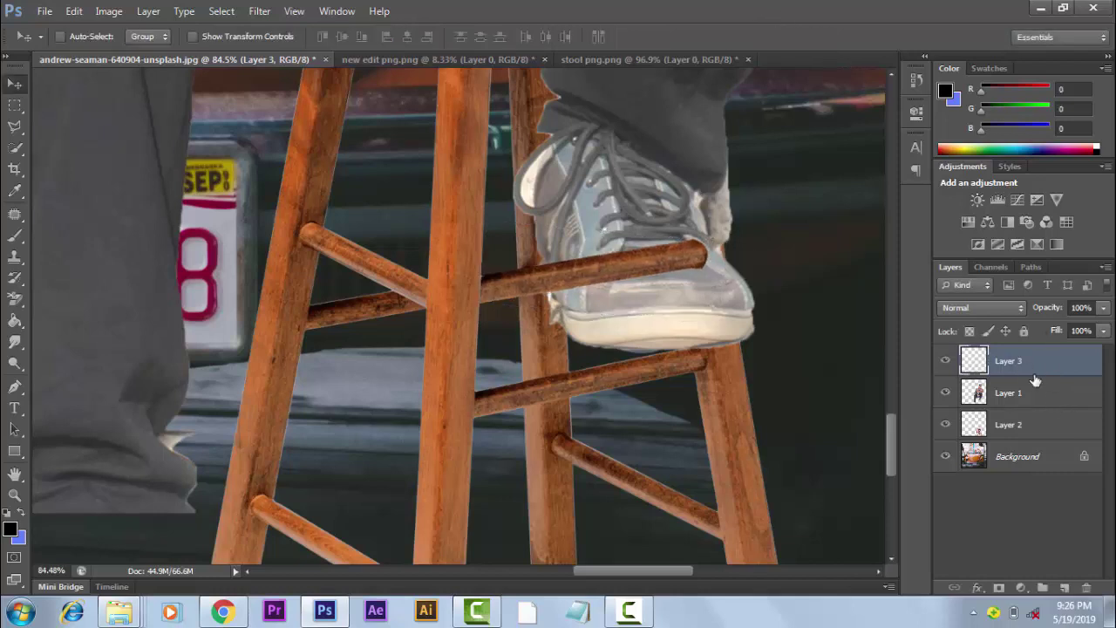
- Move Layer 1 above the rung's Layer 3 so the shoe sits in front
drag(1029, 392, 1031, 410)
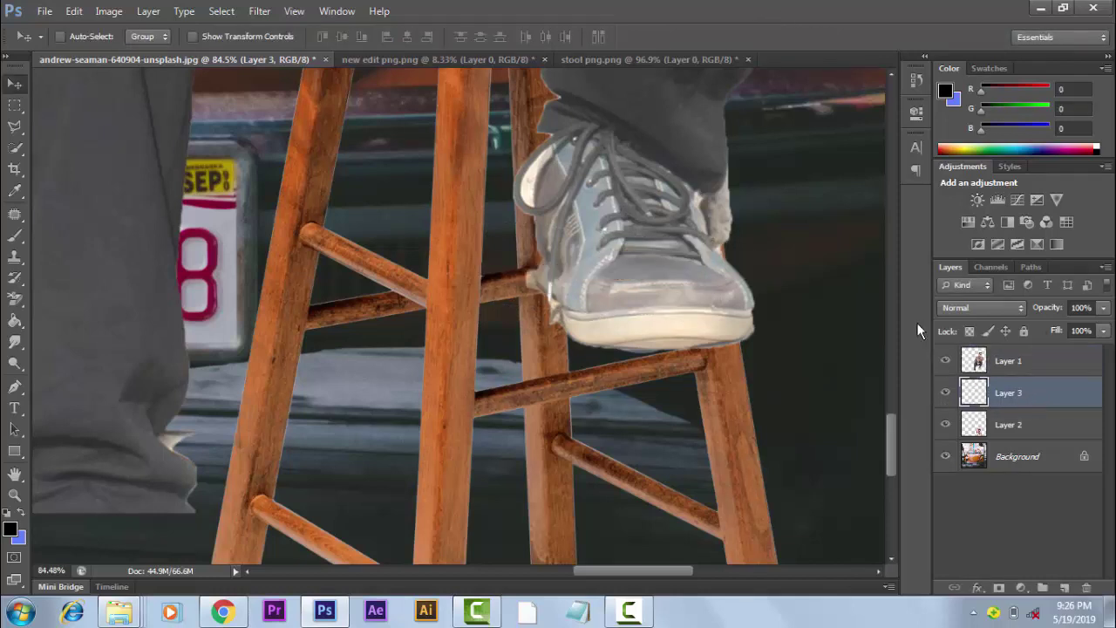
drag(631, 340, 619, 329)
scroll(619, 339, down, 2)
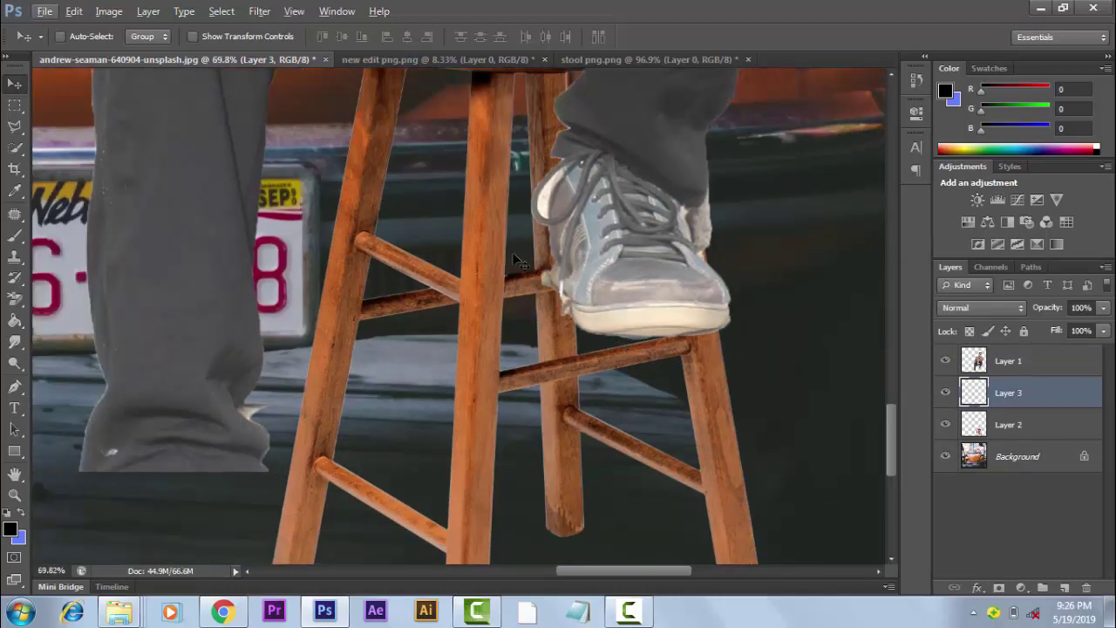
- Darken the shoe on Layer 1 with an Overlay brush at 28% opacity
scroll(569, 255, up, 1)
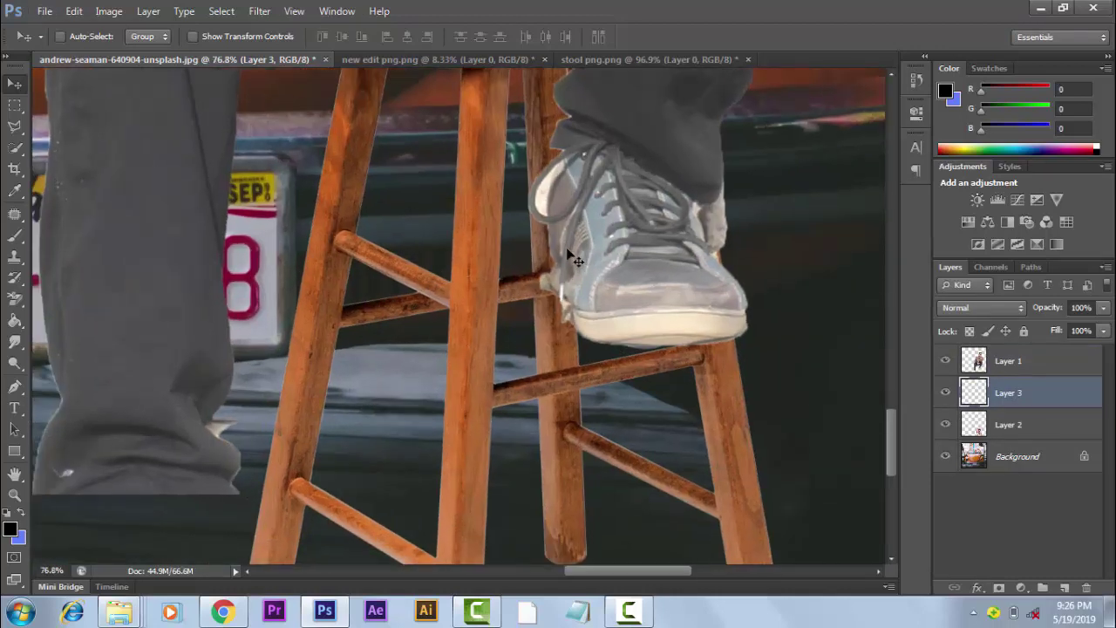
click(15, 235)
click(187, 37)
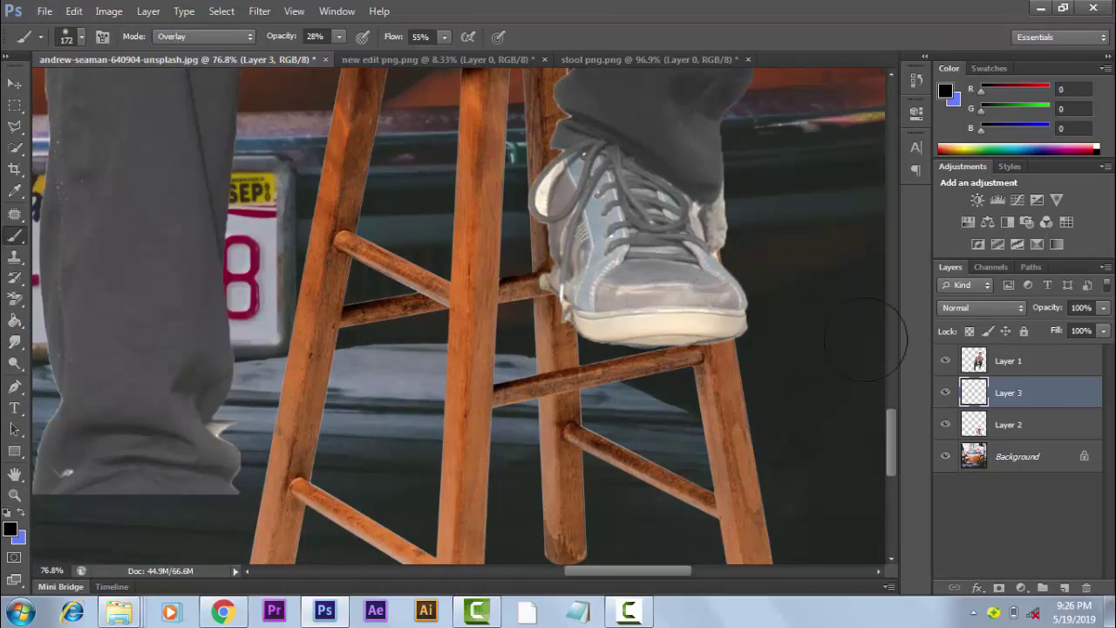
click(1006, 360)
mouse_move(566, 166)
mouse_down()
mouse_move(672, 311)
mouse_move(622, 196)
mouse_move(662, 321)
mouse_up()
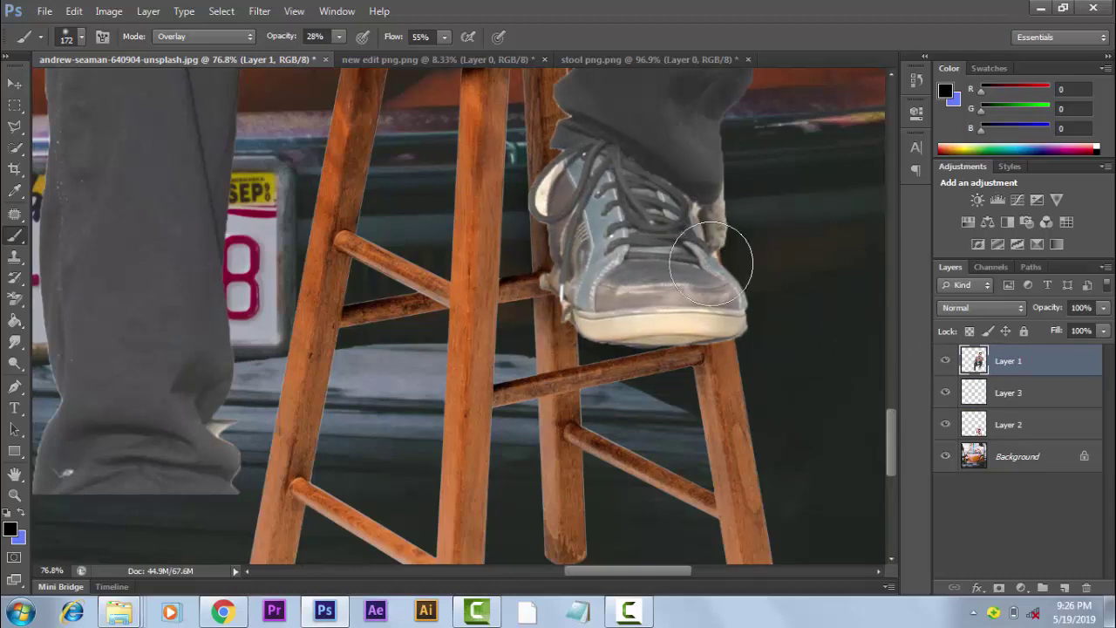
scroll(662, 216, up, 3)
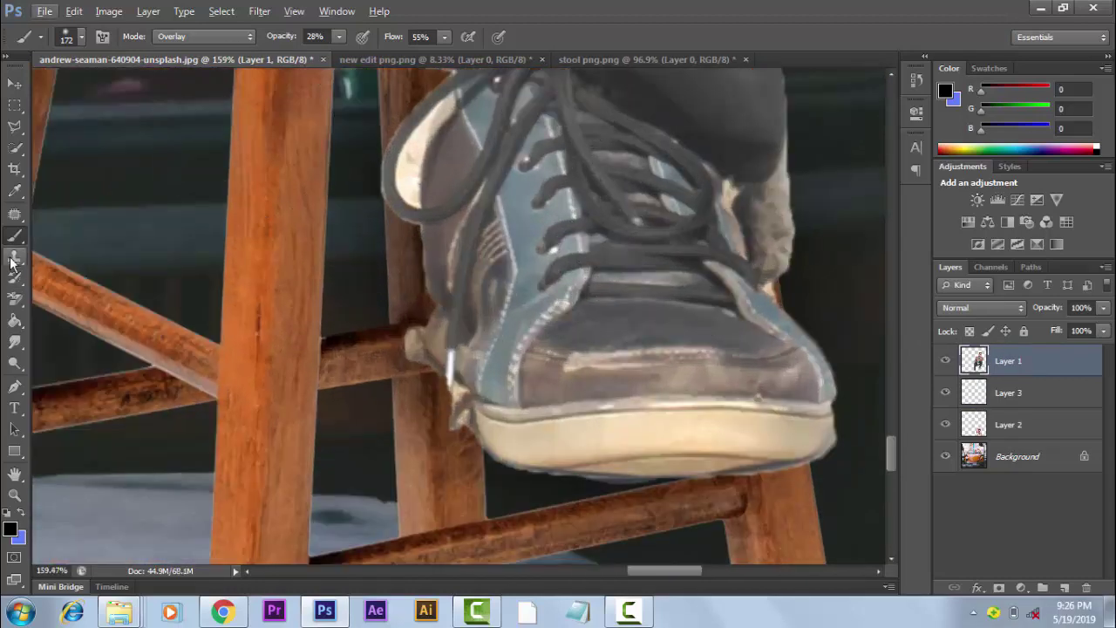
click(13, 298)
- Set the eraser brush size to about 4 px
scroll(386, 198, up, 2)
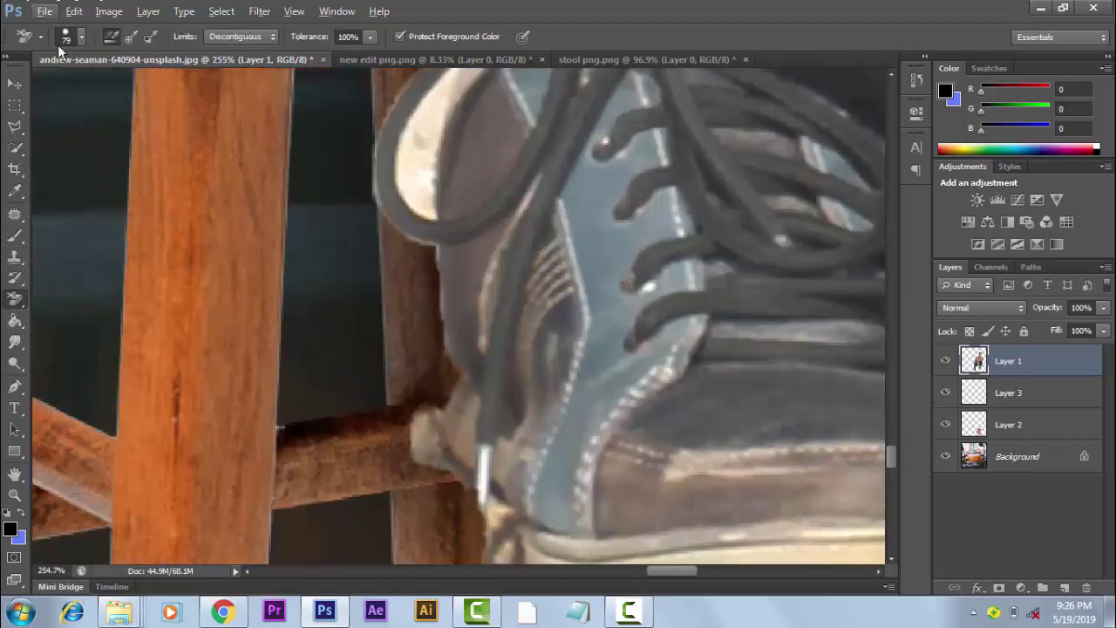
click(66, 36)
drag(66, 80, 26, 83)
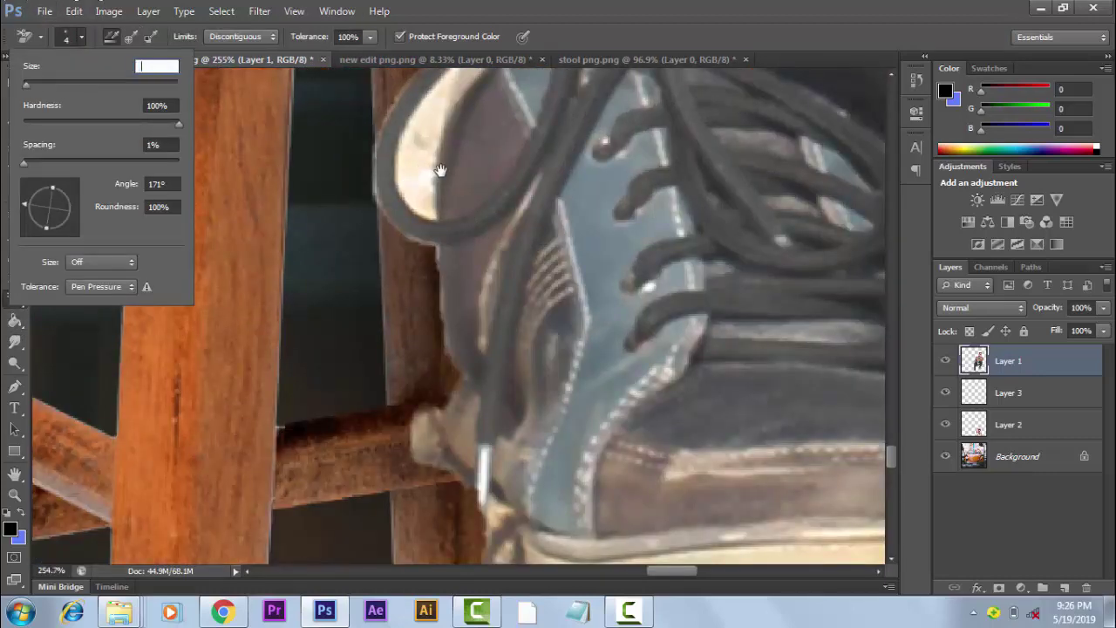
key(Return)
click(532, 237)
- Recolour the fringe along the shoe's upper and inner edges, lace loop and stool rung
drag(459, 149, 421, 222)
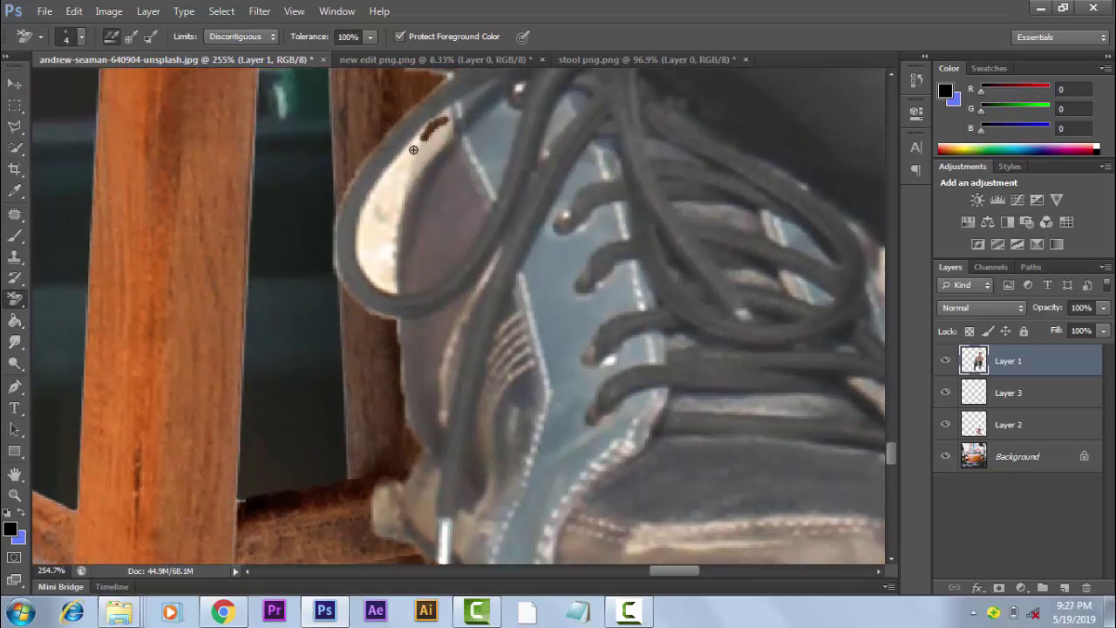
drag(414, 150, 377, 191)
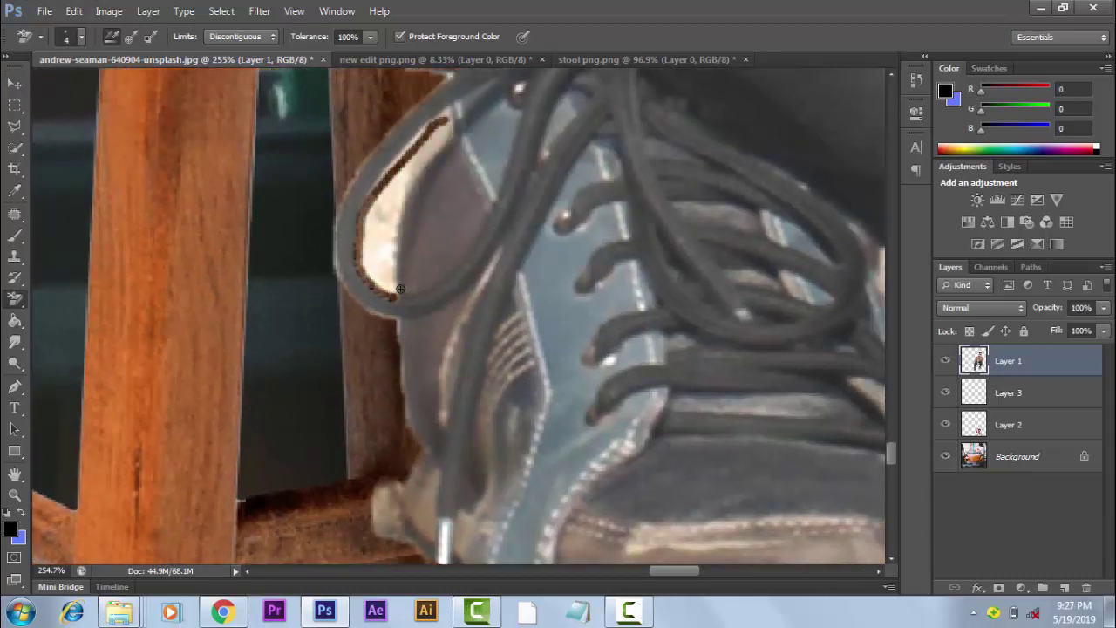
drag(402, 242, 401, 244)
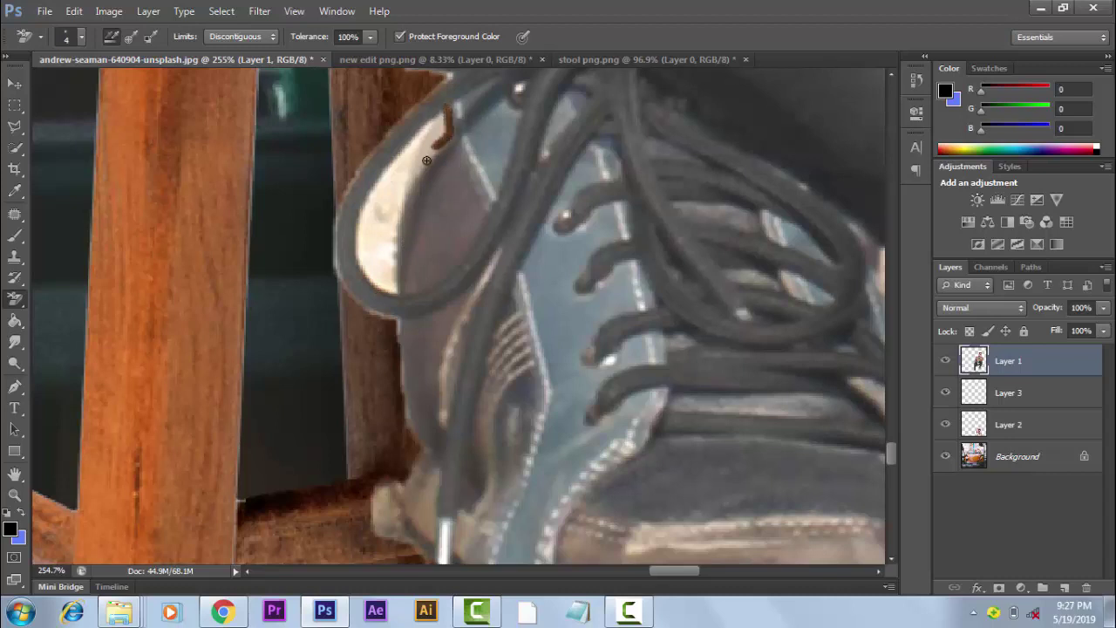
drag(426, 161, 399, 201)
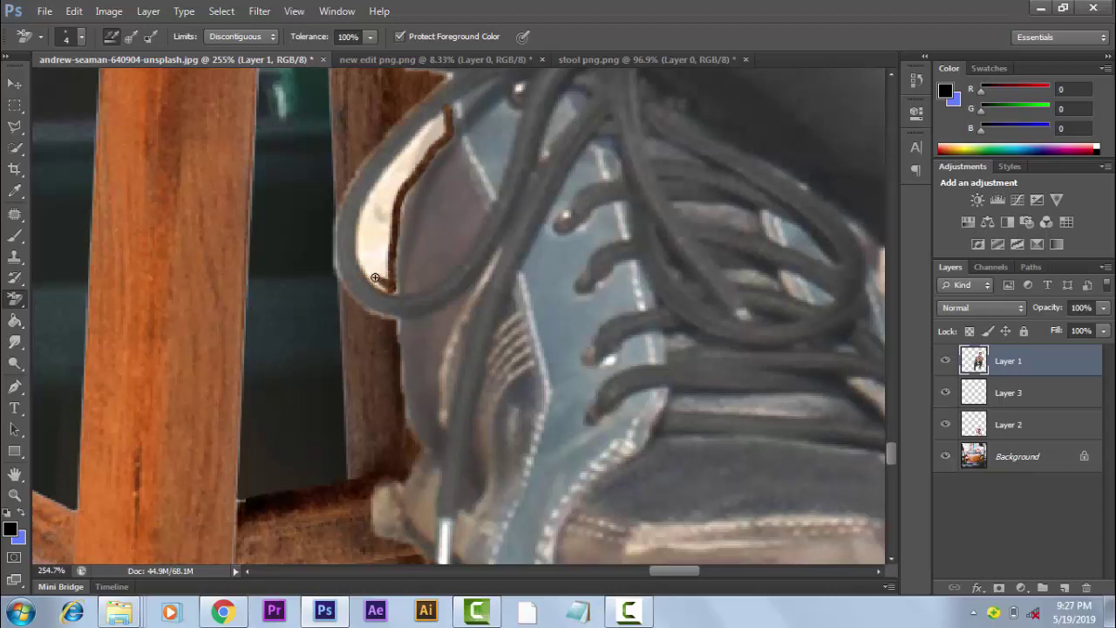
drag(376, 195, 443, 116)
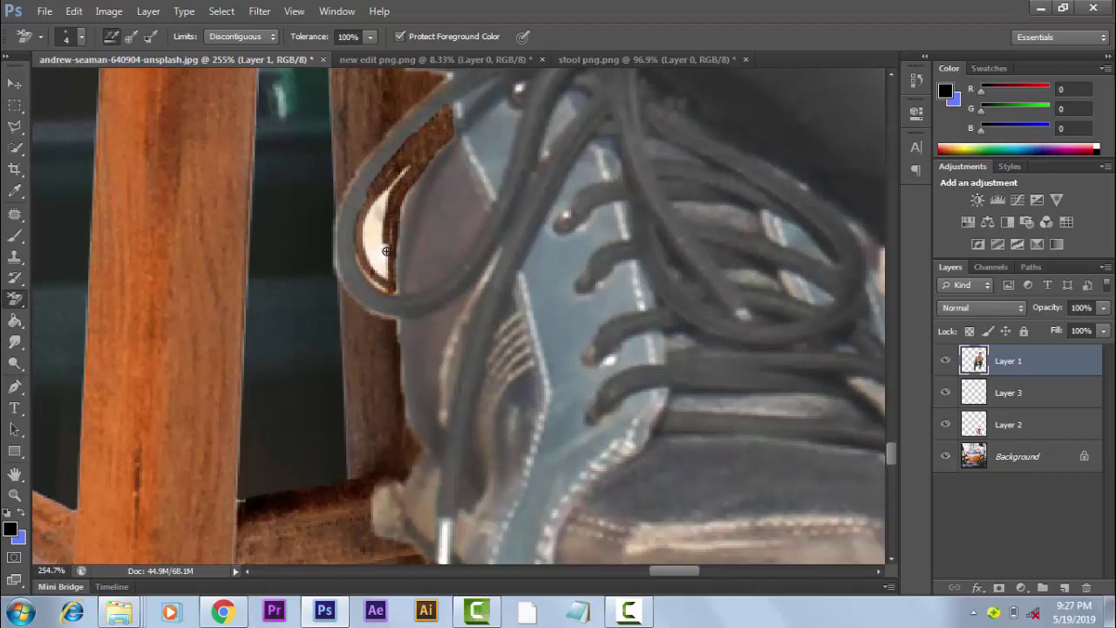
mouse_move(367, 216)
mouse_down()
mouse_move(408, 170)
mouse_move(375, 264)
mouse_up()
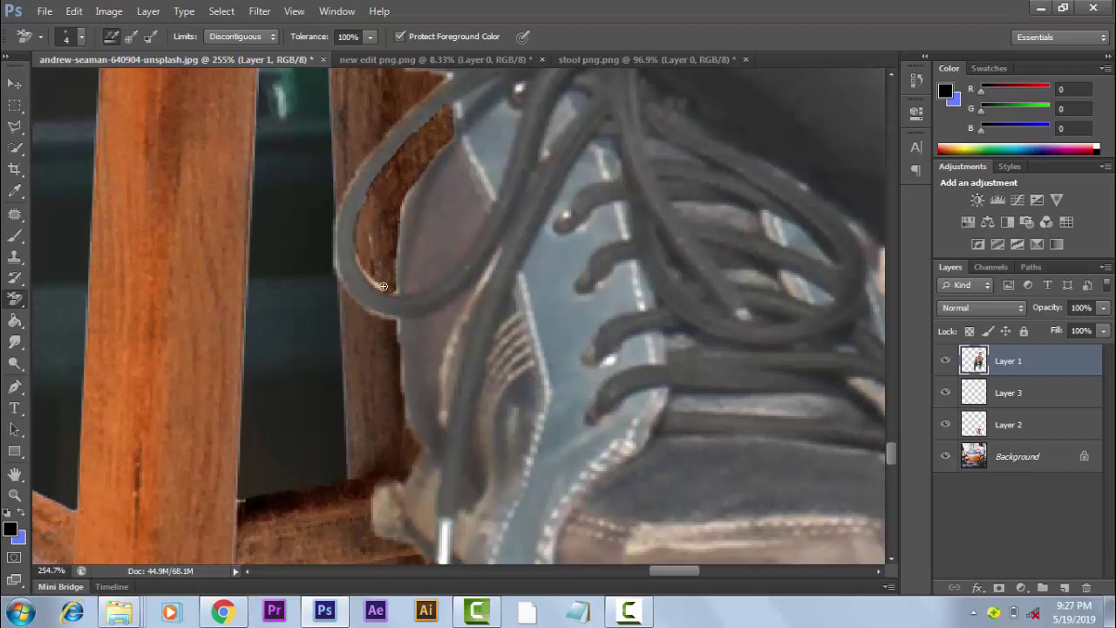
drag(453, 327, 420, 217)
drag(352, 362, 333, 392)
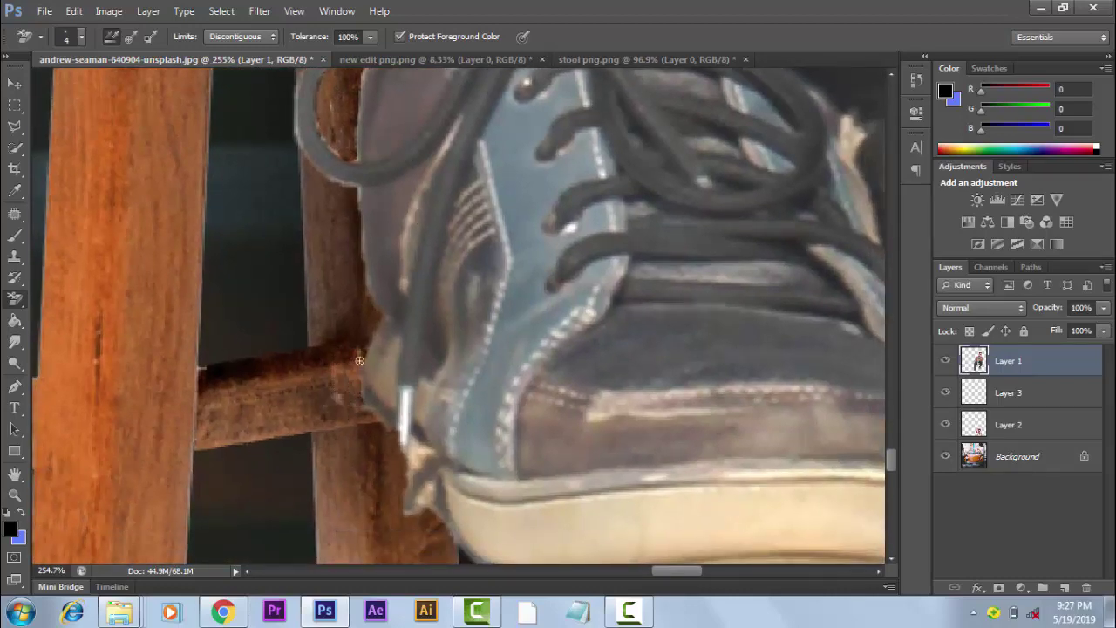
- Recolour the fringe on the shoe's back edge and erase the grey fluff beside it
drag(546, 348, 343, 266)
drag(631, 336, 637, 307)
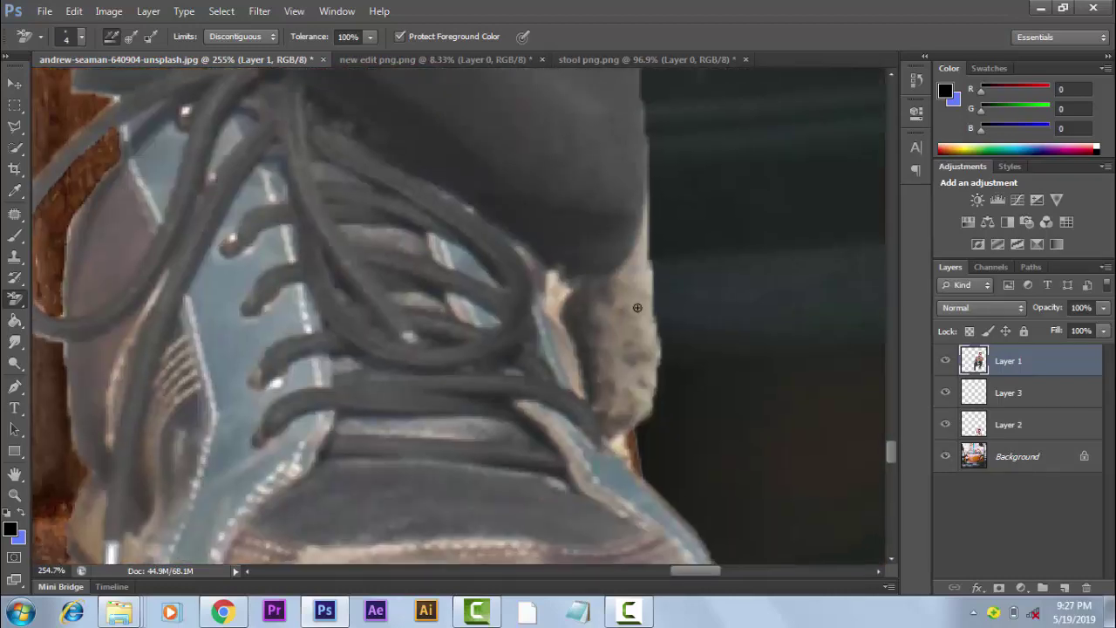
mouse_move(646, 237)
mouse_down()
mouse_move(595, 281)
mouse_move(591, 373)
mouse_up()
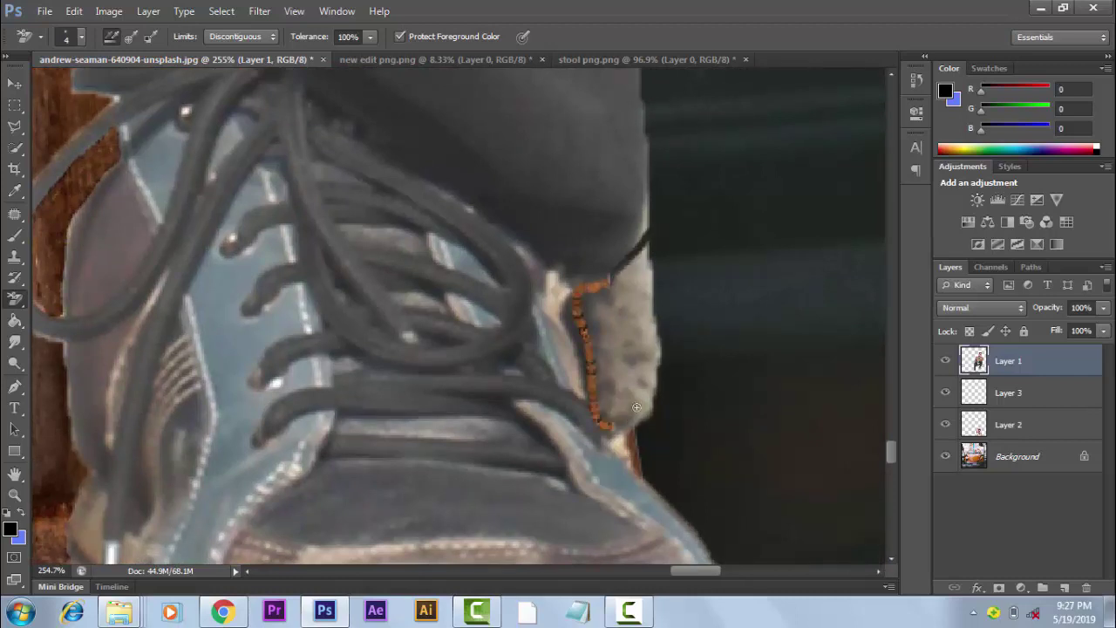
mouse_move(636, 406)
mouse_down()
mouse_move(655, 412)
mouse_move(658, 339)
mouse_up()
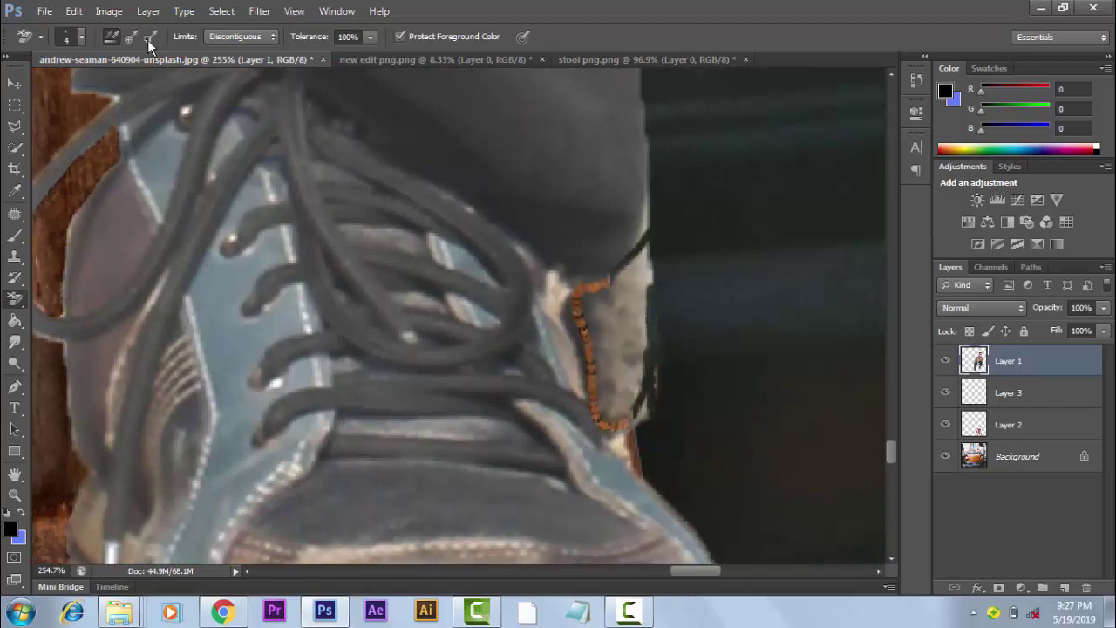
- Enlarge the brush to 15 px and erase the remaining fringe along the shoe edge
click(80, 36)
drag(34, 80, 39, 80)
mouse_move(660, 311)
mouse_down()
mouse_move(640, 354)
mouse_move(650, 264)
mouse_move(630, 295)
mouse_move(590, 311)
mouse_move(605, 391)
mouse_move(642, 391)
mouse_move(647, 417)
mouse_move(599, 357)
mouse_move(636, 266)
mouse_move(620, 444)
mouse_up()
scroll(610, 418, down, 2)
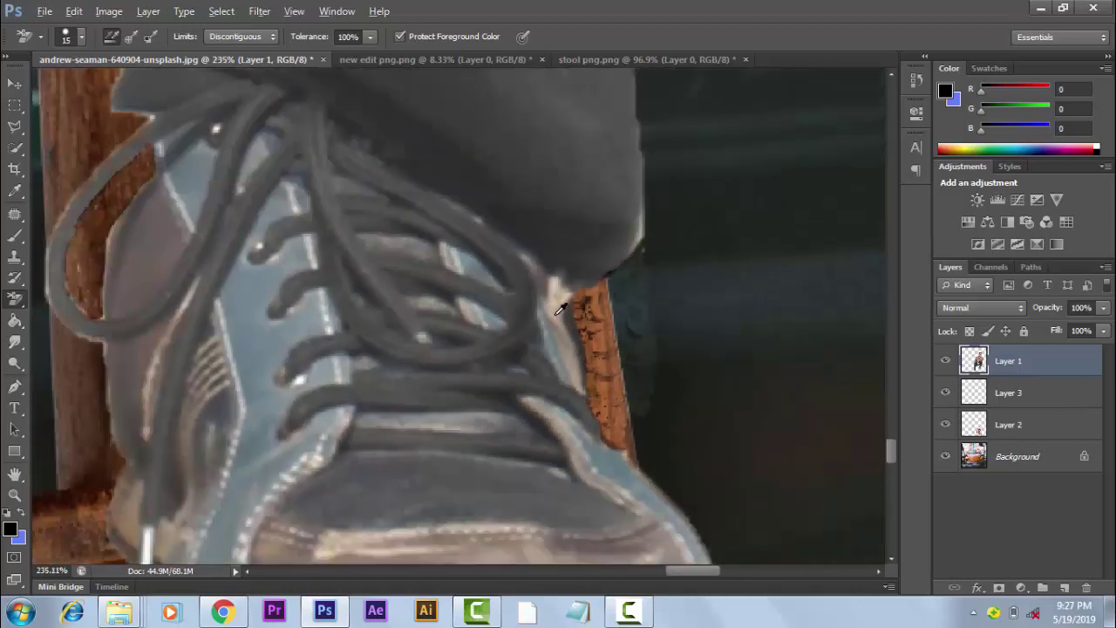
scroll(566, 349, down, 3)
drag(384, 270, 526, 208)
alt+click(485, 331)
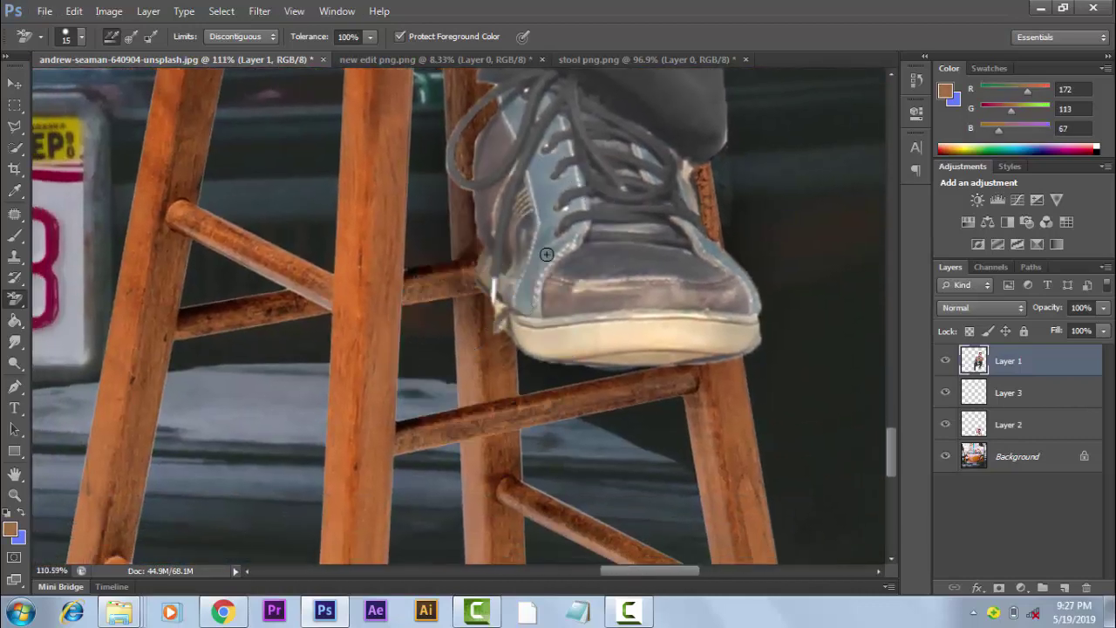
- Darken the shoe's toe with an Overlay brush in near-black 080400
drag(546, 254, 503, 376)
click(15, 236)
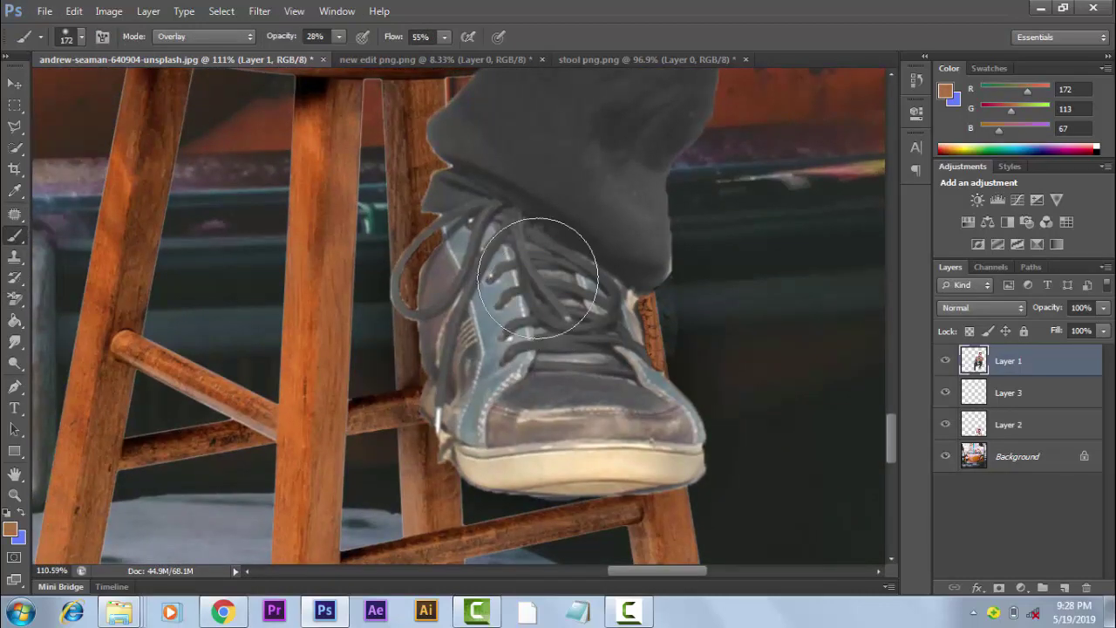
click(11, 529)
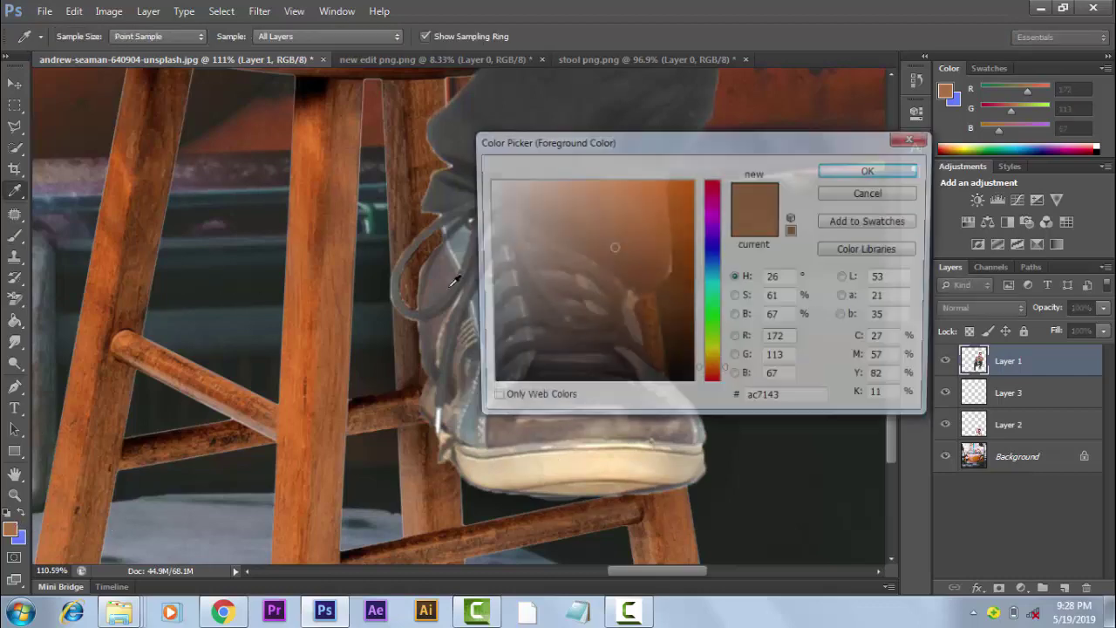
click(687, 381)
click(906, 171)
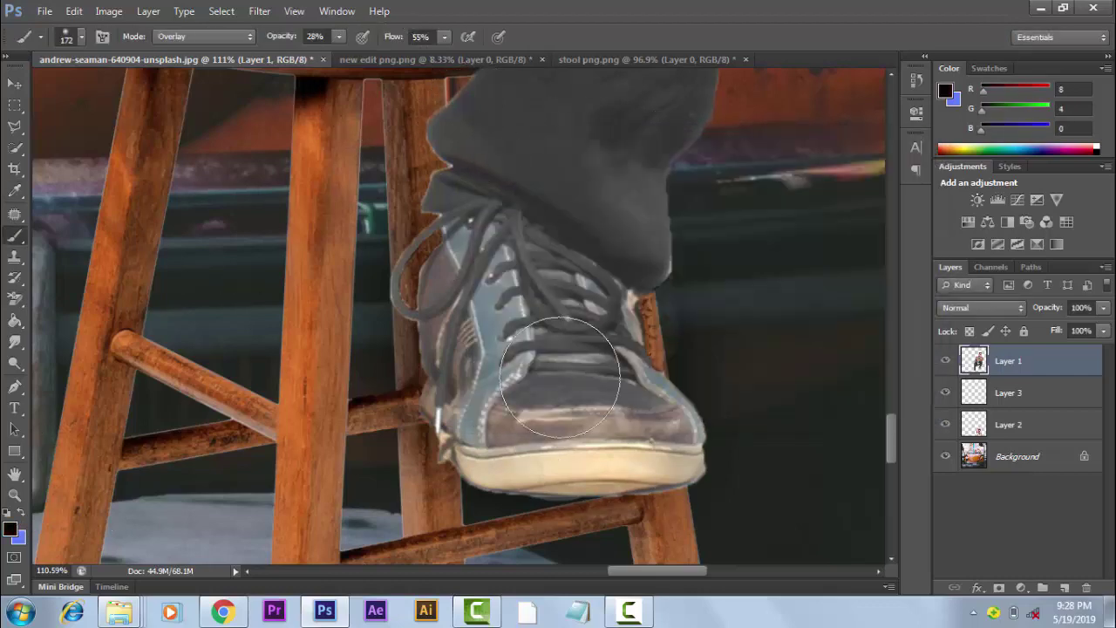
mouse_move(592, 366)
mouse_down()
mouse_move(623, 473)
mouse_move(467, 353)
mouse_move(660, 399)
mouse_up()
scroll(660, 398, down, 5)
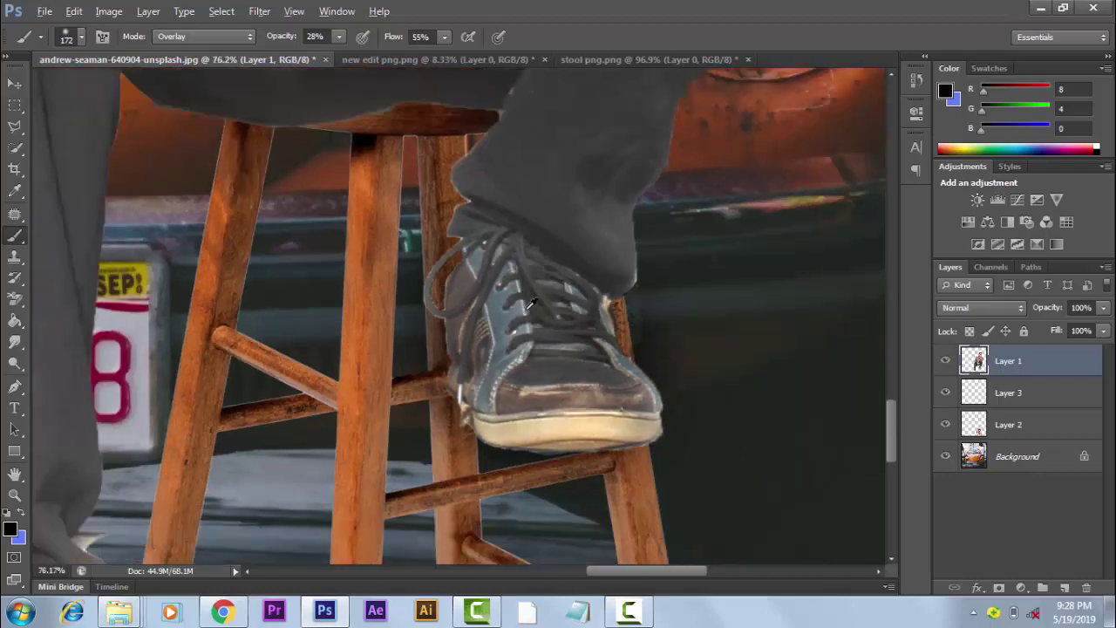
click(14, 126)
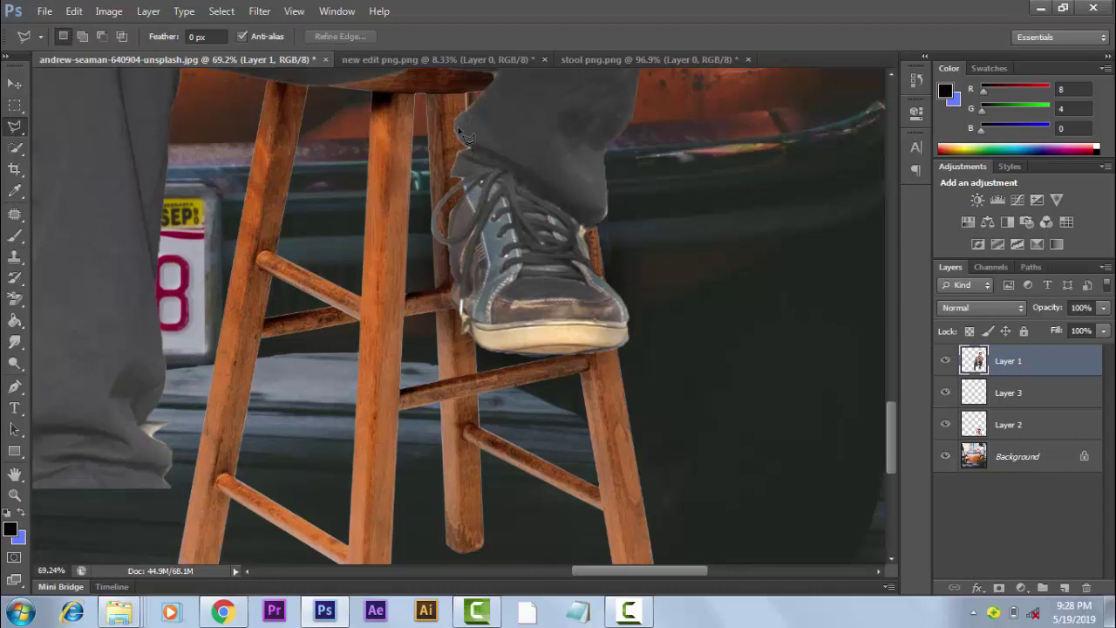
- Outline the shoe on the stool rung and its trouser cuff with a polygonal selection, recovering it after the no-pixels warning
click(455, 126)
click(606, 207)
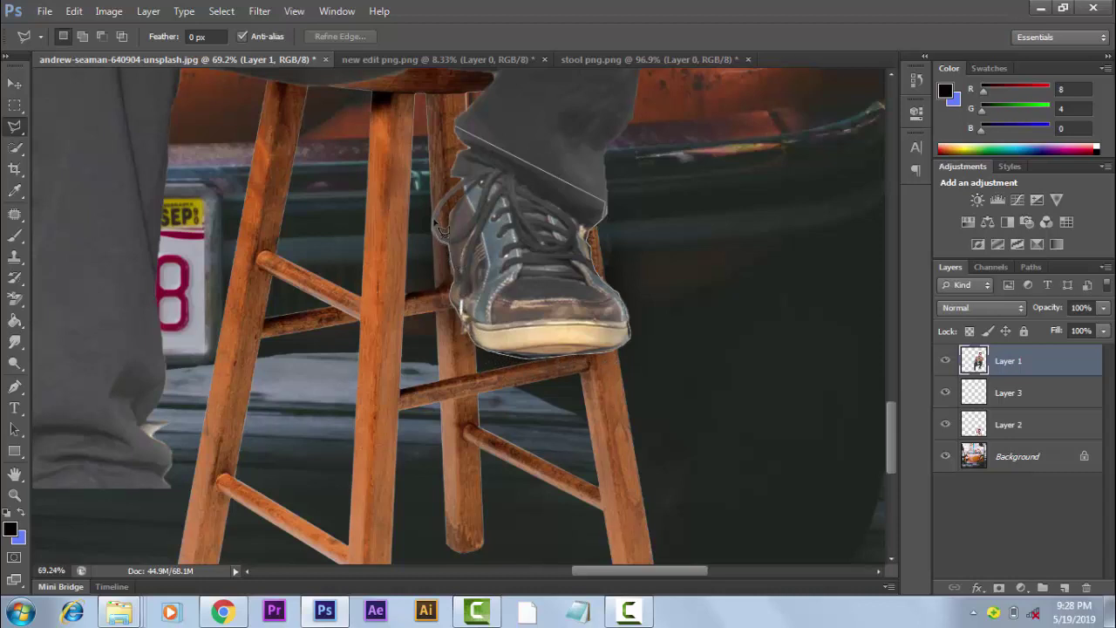
click(463, 183)
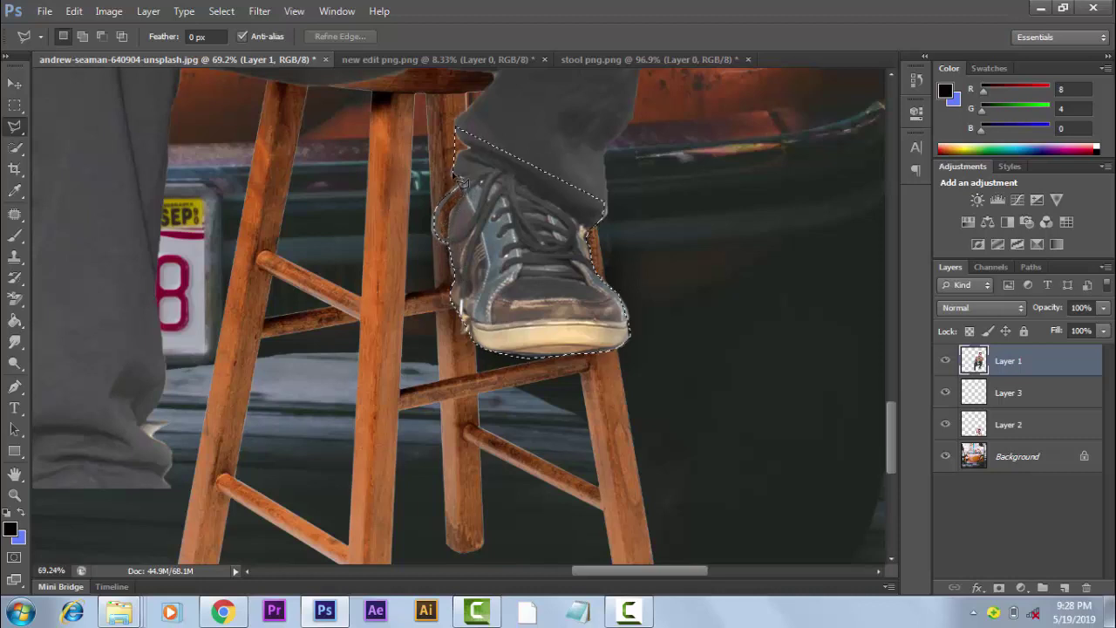
click(461, 171)
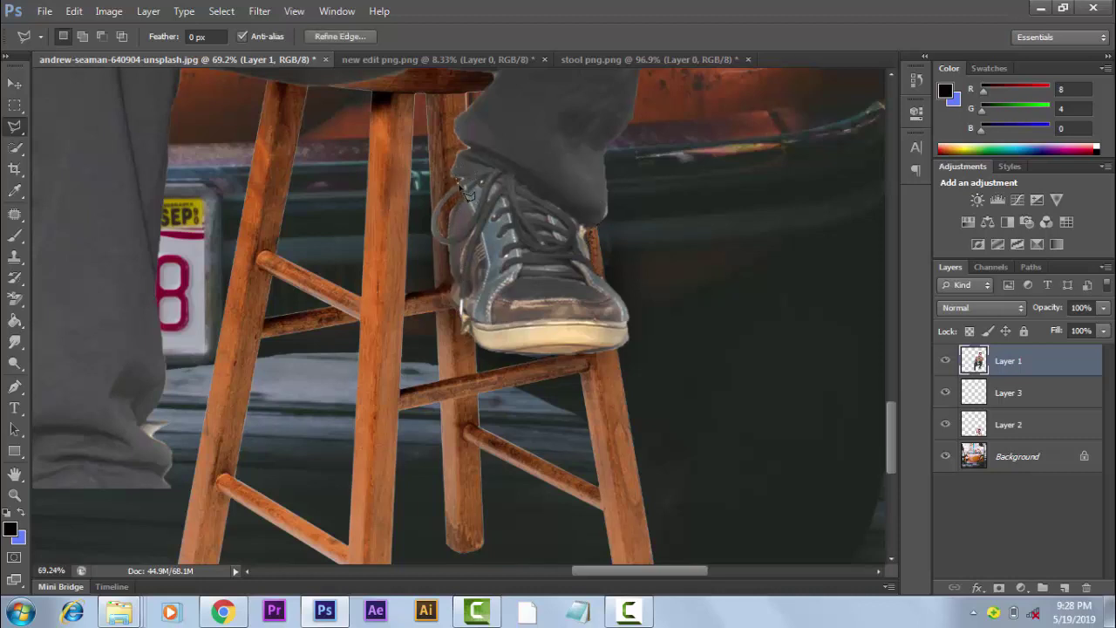
double_click(502, 207)
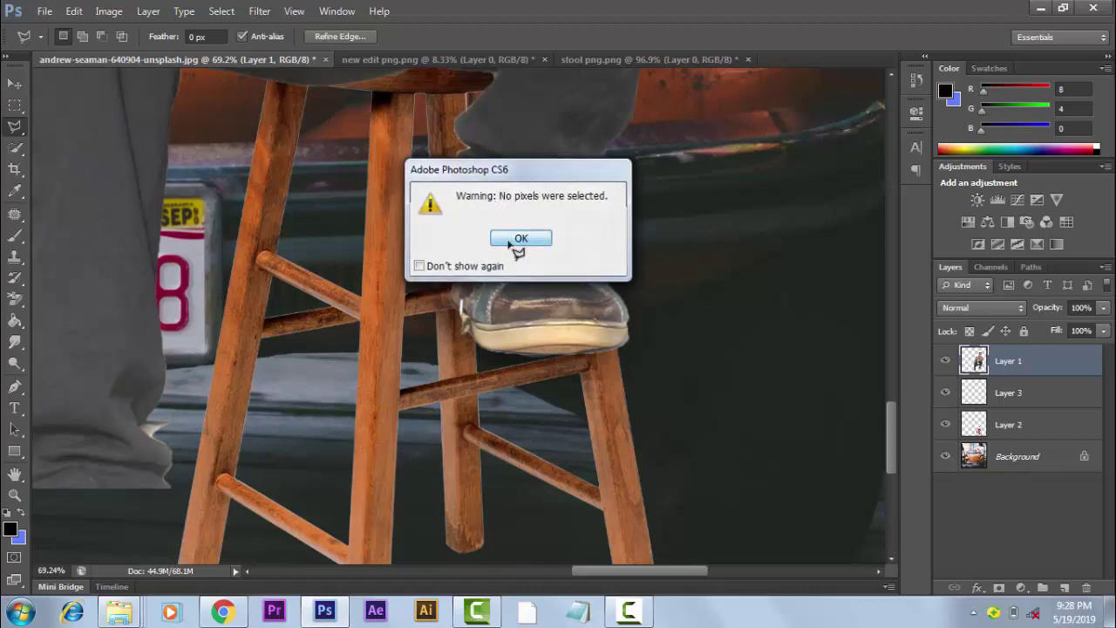
click(506, 238)
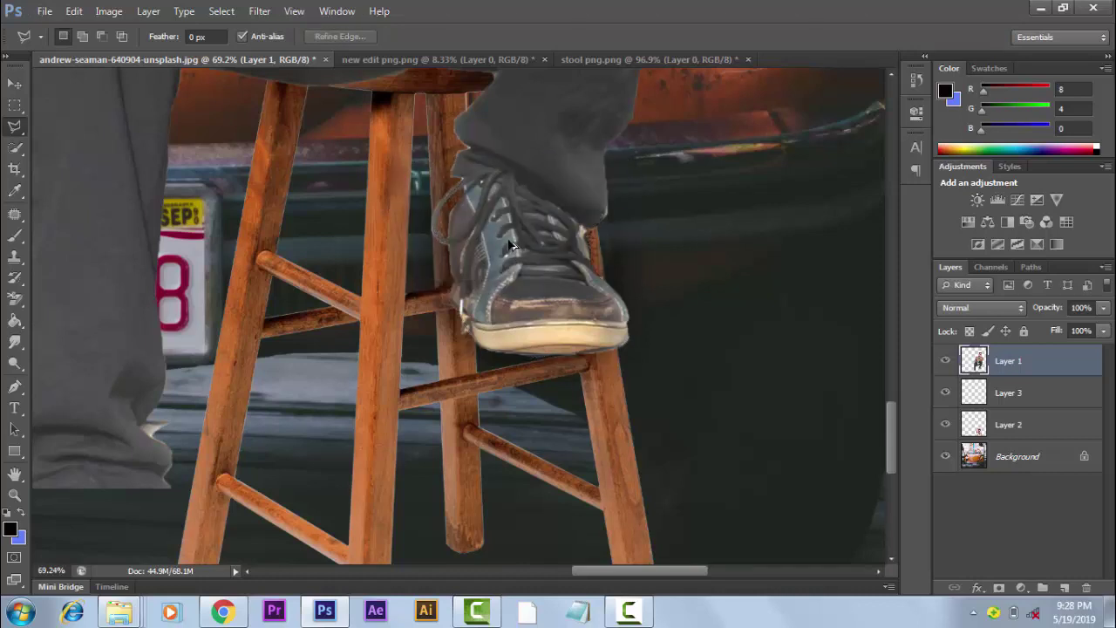
key(ctrl+z)
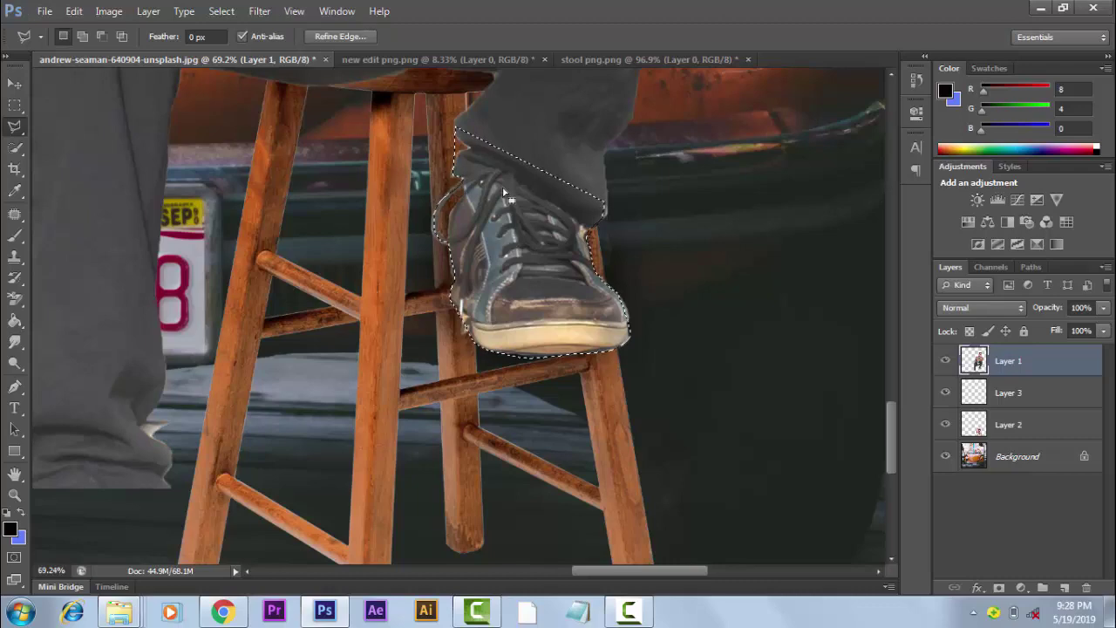
scroll(436, 192, left, 4)
scroll(436, 192, down, 1)
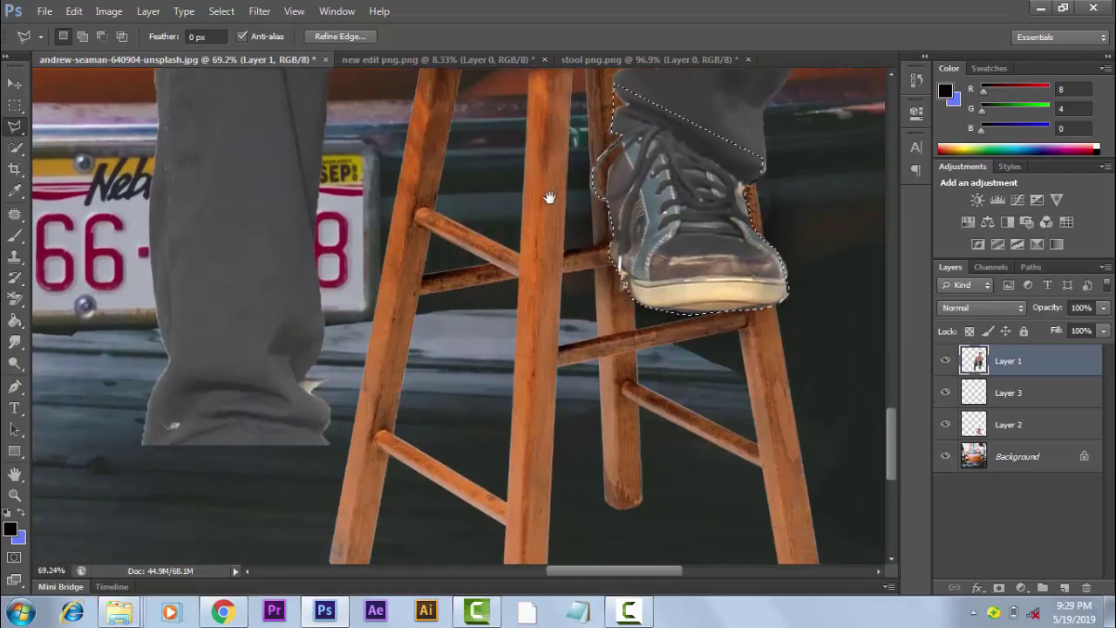
- Copy the selected shoe, flip it horizontally and warp it to fit under the left leg
key(v)
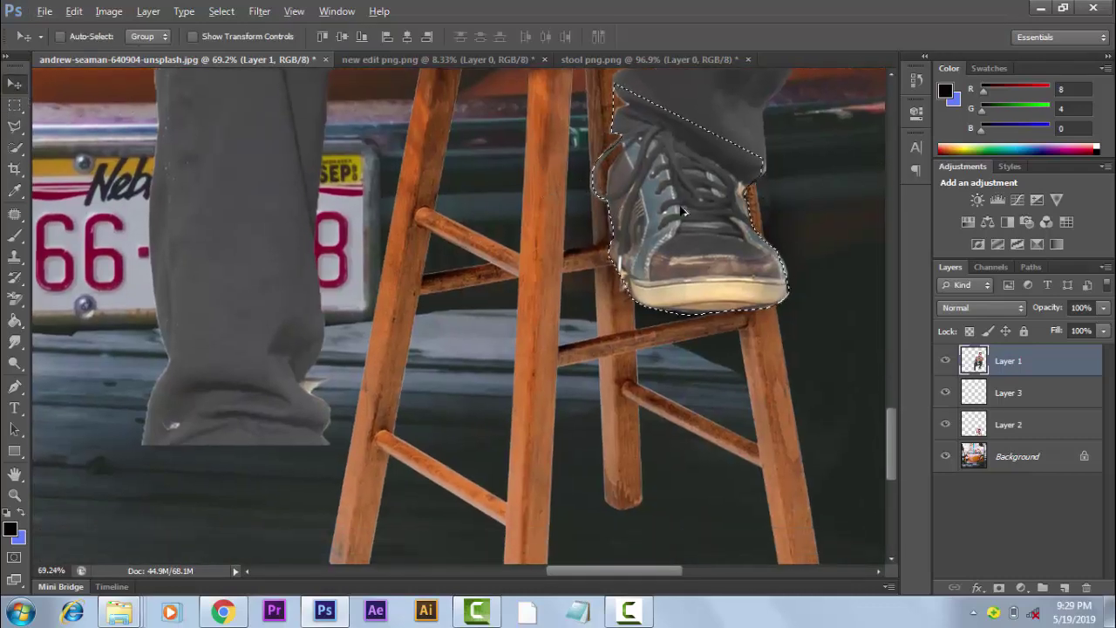
drag(667, 225, 249, 447)
key(ctrl+t)
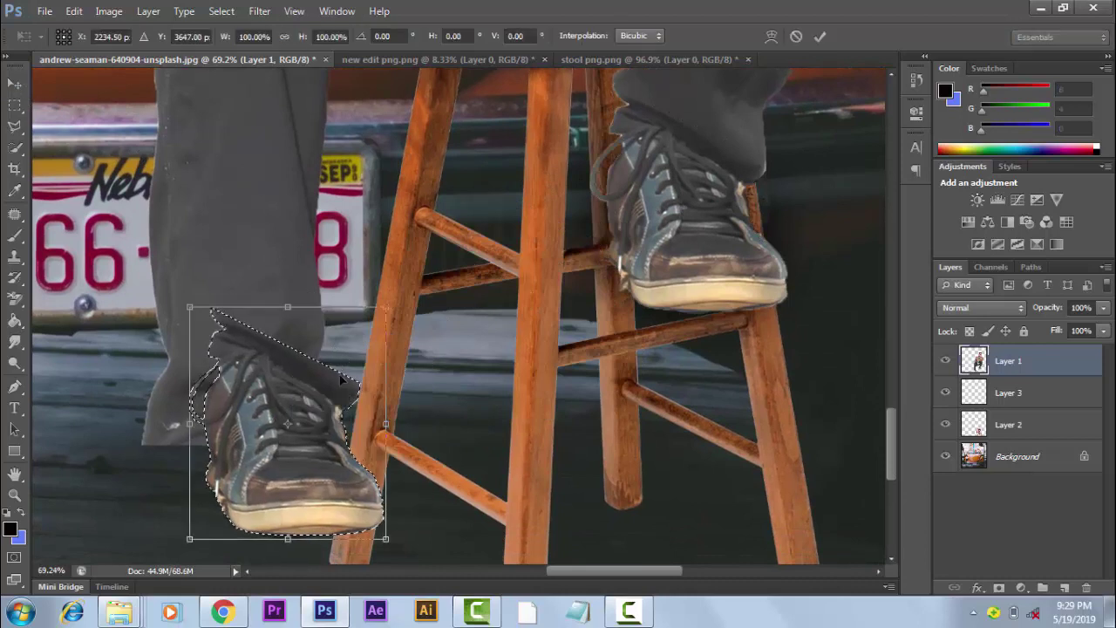
drag(386, 425, 199, 427)
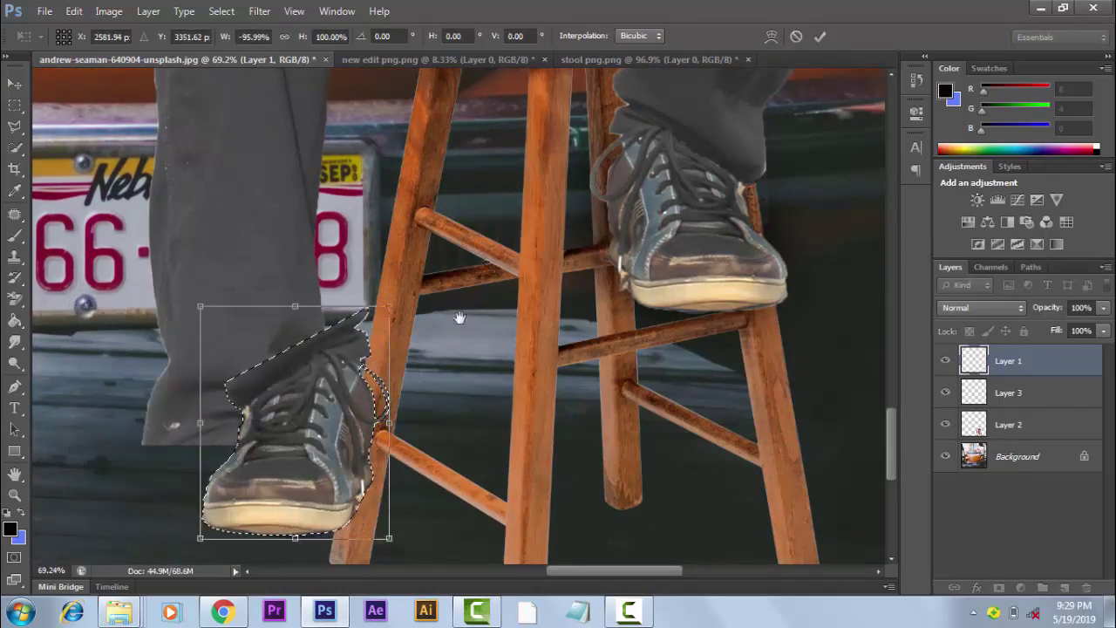
mouse_move(347, 419)
mouse_down()
mouse_move(401, 304)
mouse_move(346, 348)
mouse_up()
drag(411, 234, 391, 227)
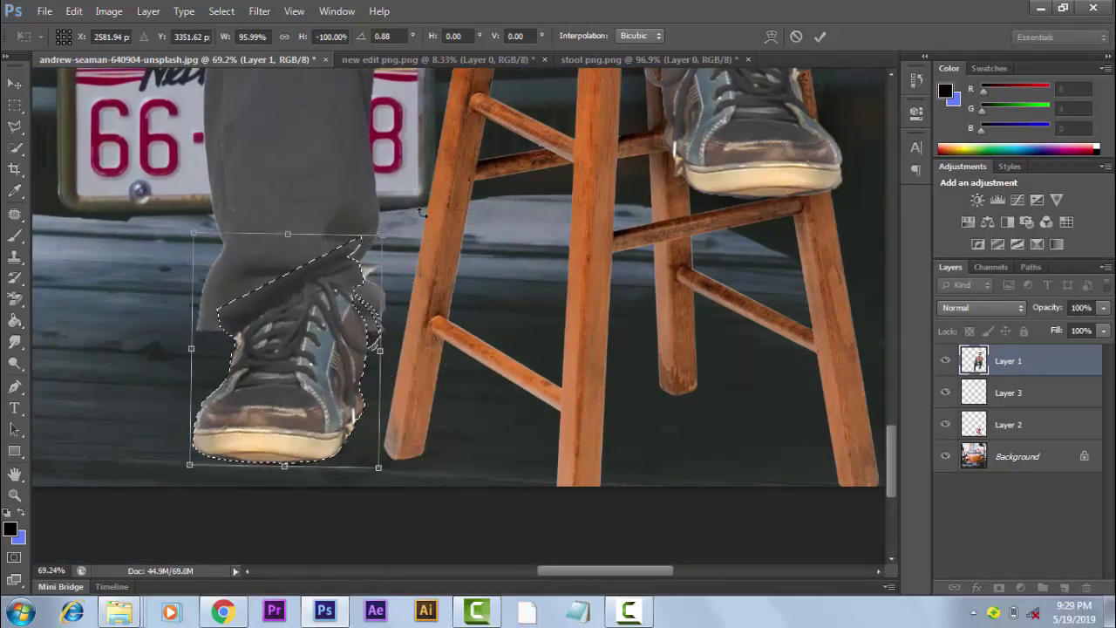
drag(391, 226, 174, 393)
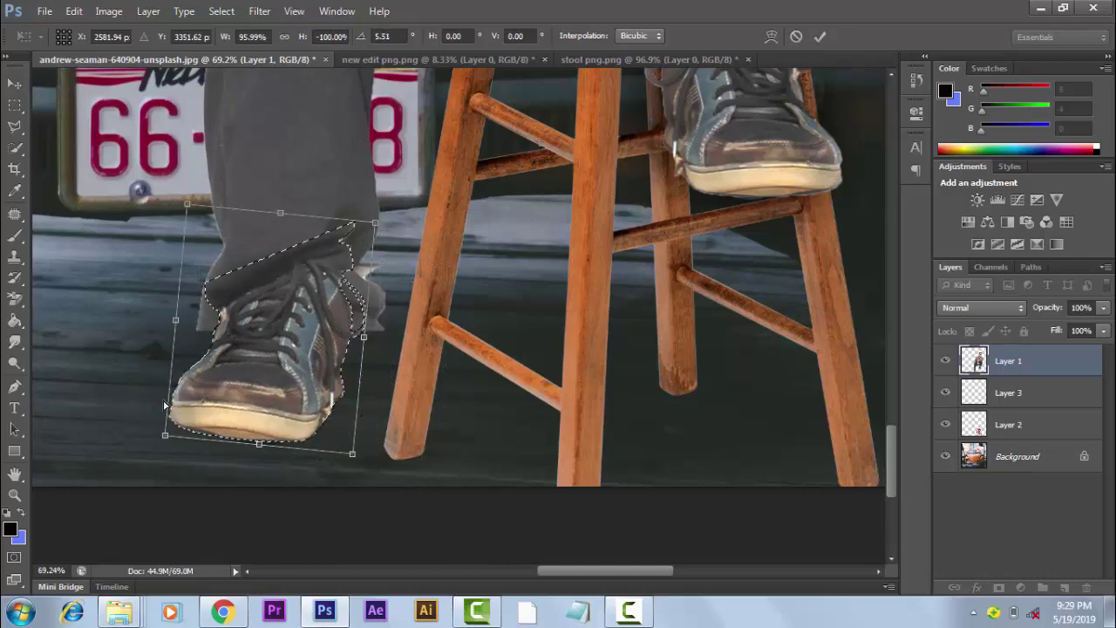
key(ctrl+z)
right_click(350, 356)
click(392, 186)
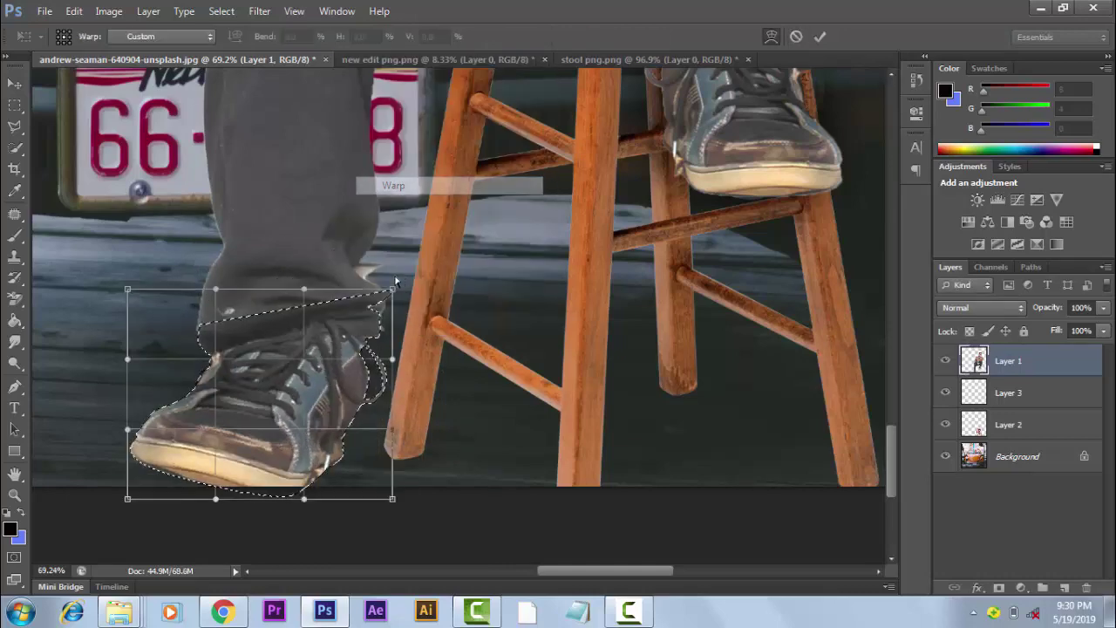
drag(392, 293, 369, 329)
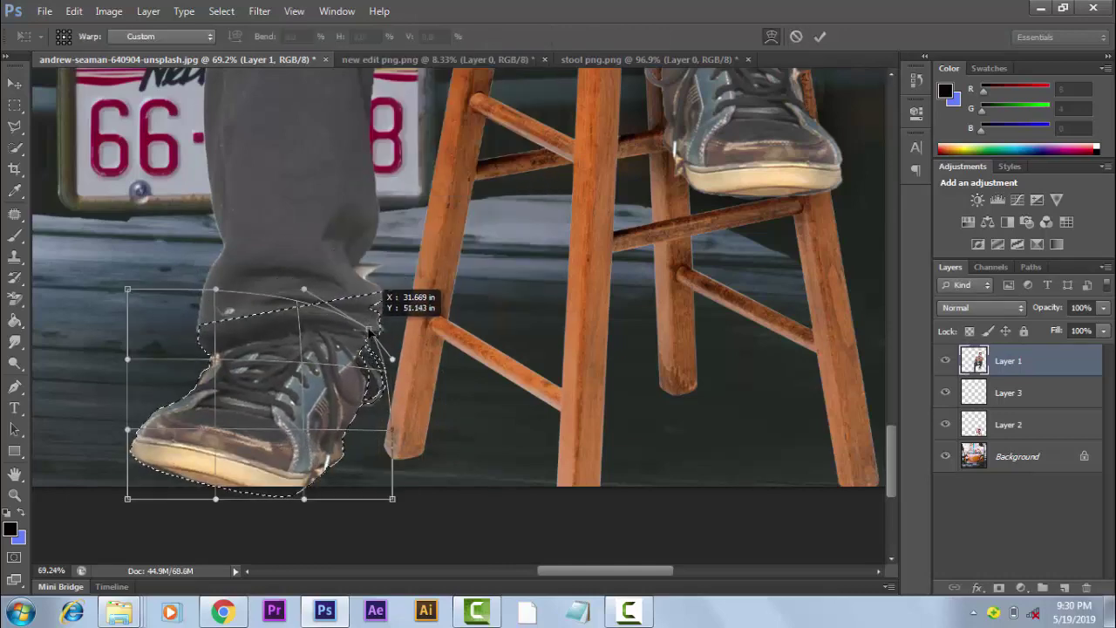
key(shift+e)
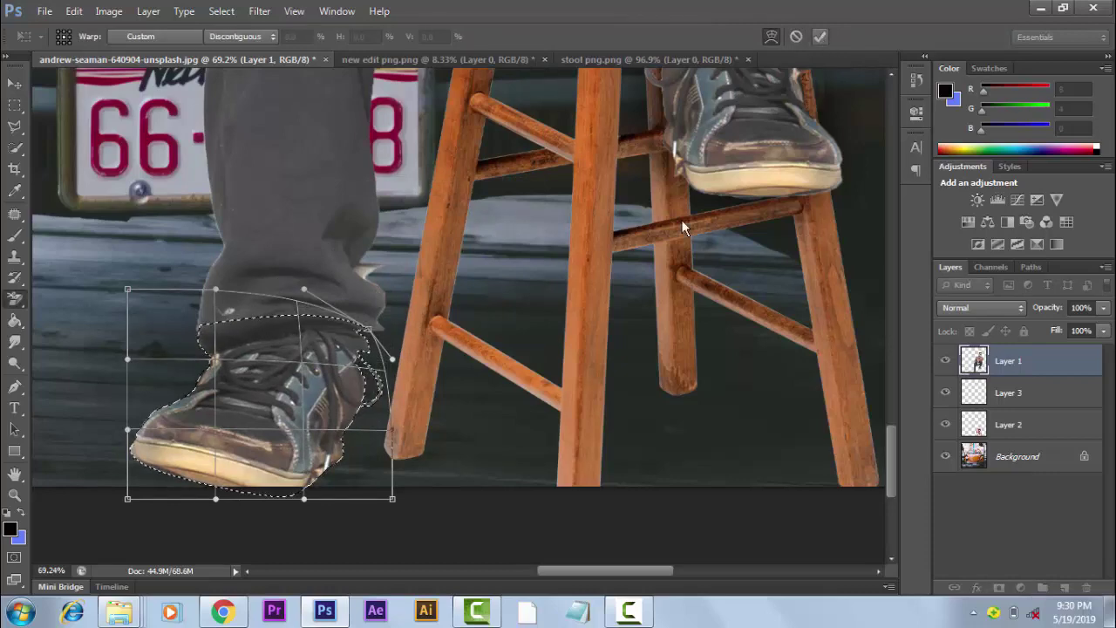
- Commit a free transform on Layer 1 and zoom out to view the man seated on the stool
scroll(460, 299, down, 2)
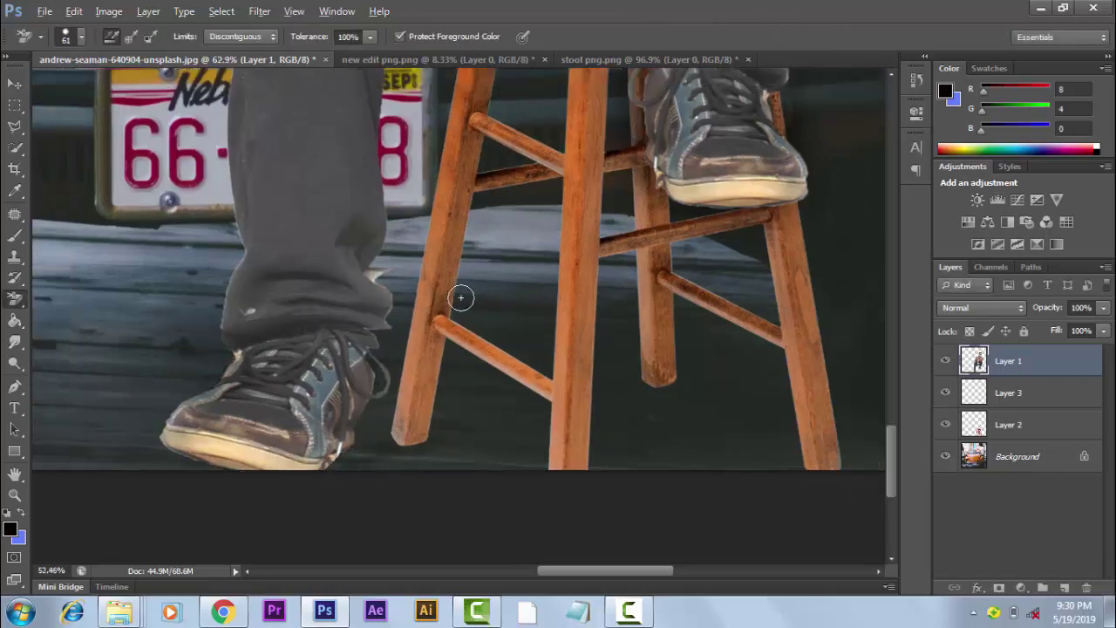
scroll(466, 292, down, 2)
scroll(466, 292, down, 1)
scroll(454, 305, down, 1)
scroll(373, 358, up, 4)
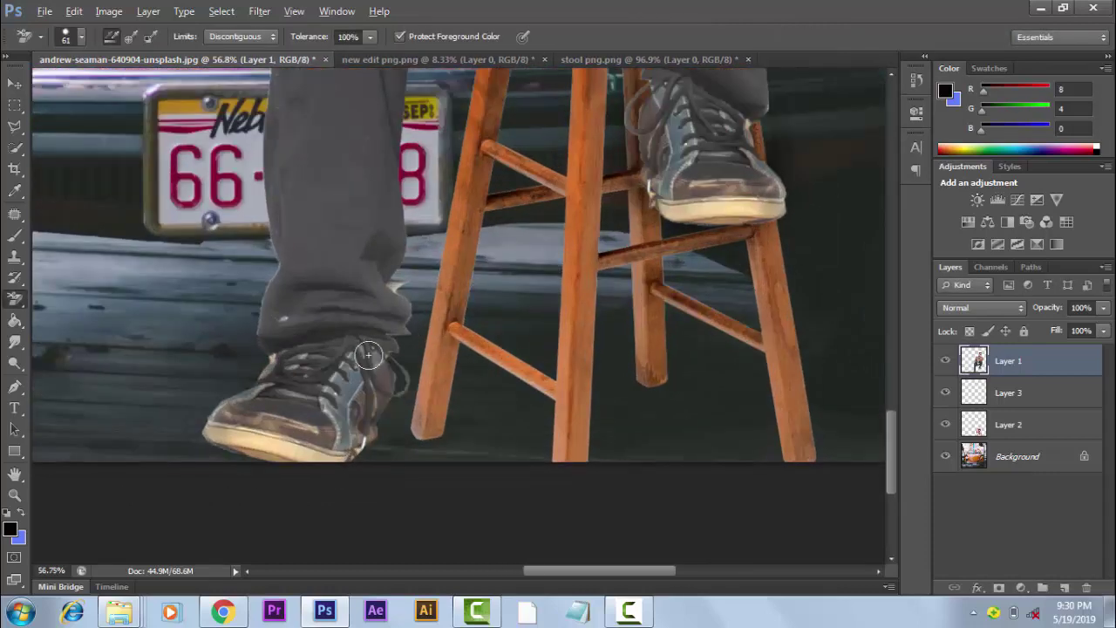
key(ctrl+t)
click(820, 36)
key(e)
scroll(544, 361, down, 2)
scroll(523, 384, down, 1)
scroll(481, 430, down, 1)
scroll(480, 430, down, 1)
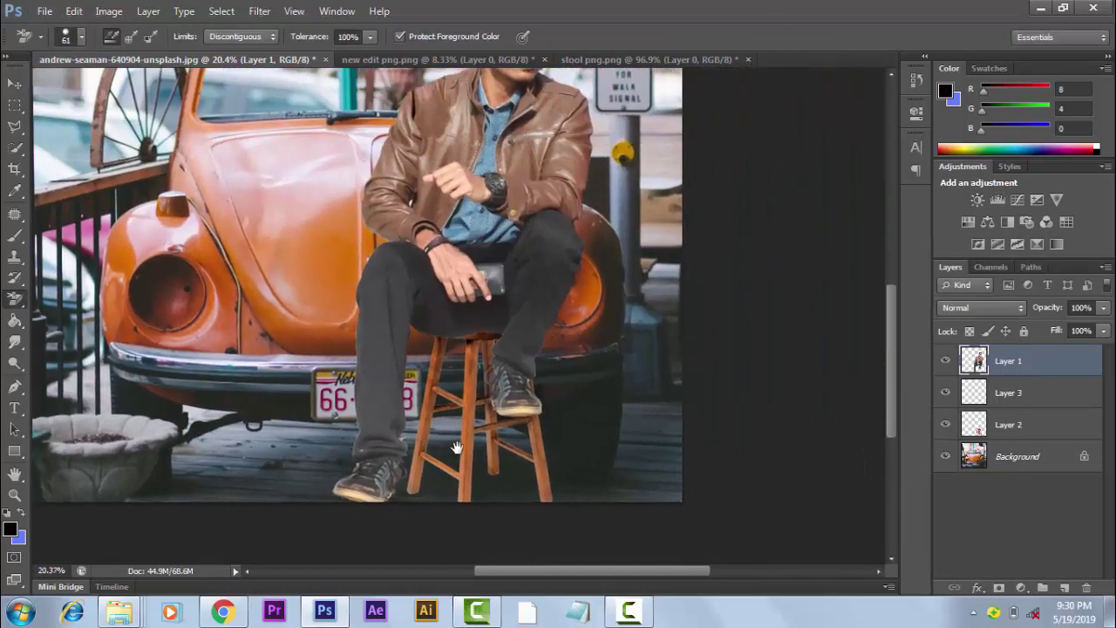
scroll(486, 401, down, 1)
scroll(483, 381, up, 1)
scroll(489, 383, up, 1)
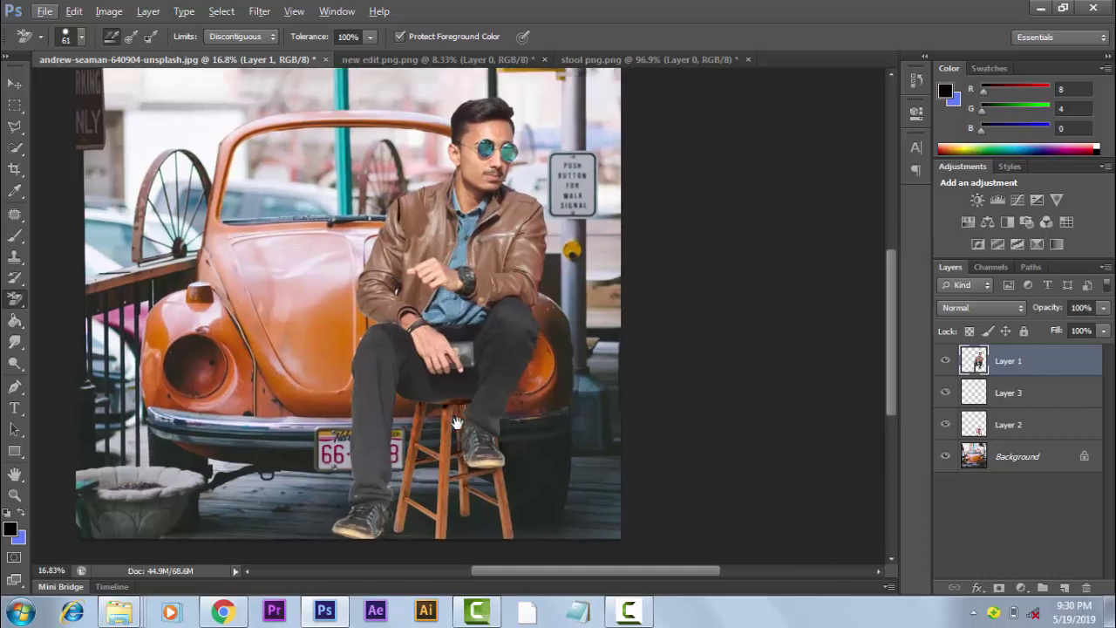
key(alt)
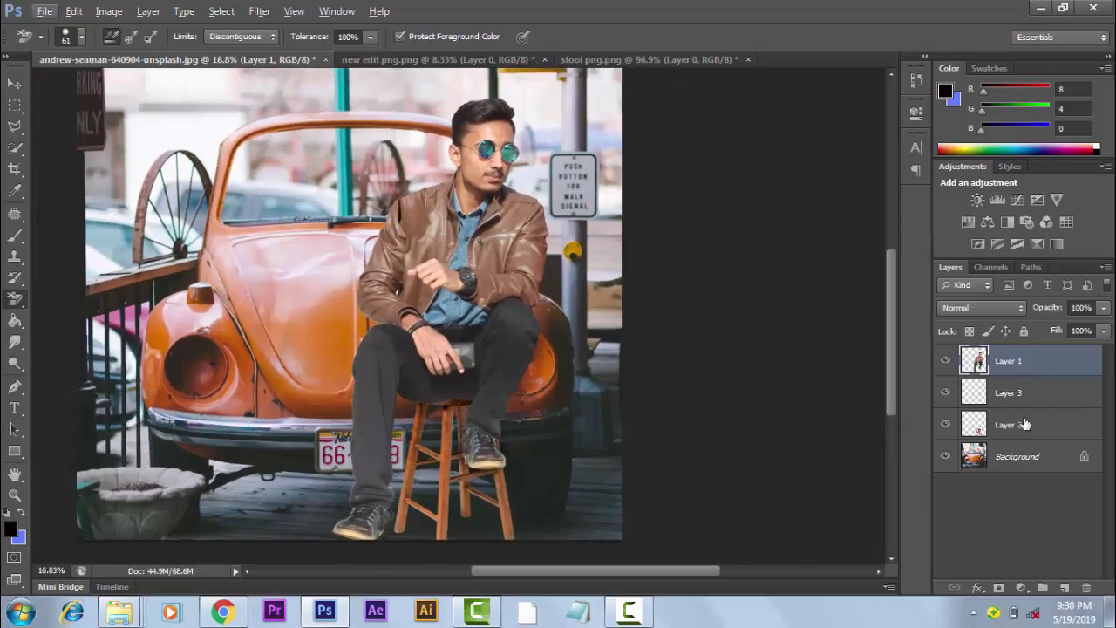
- Apply Levels to the stool's Layer 2, raising the midtone gamma to about 1.24
click(1025, 424)
click(108, 10)
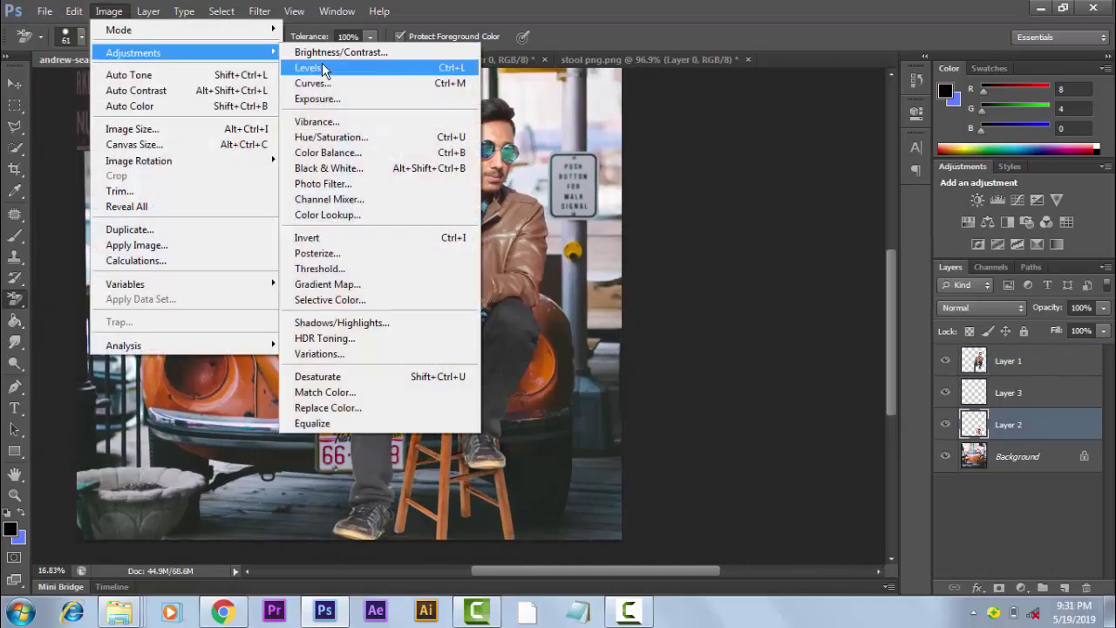
click(323, 70)
mouse_move(707, 256)
mouse_down()
mouse_move(799, 259)
mouse_move(707, 257)
mouse_up()
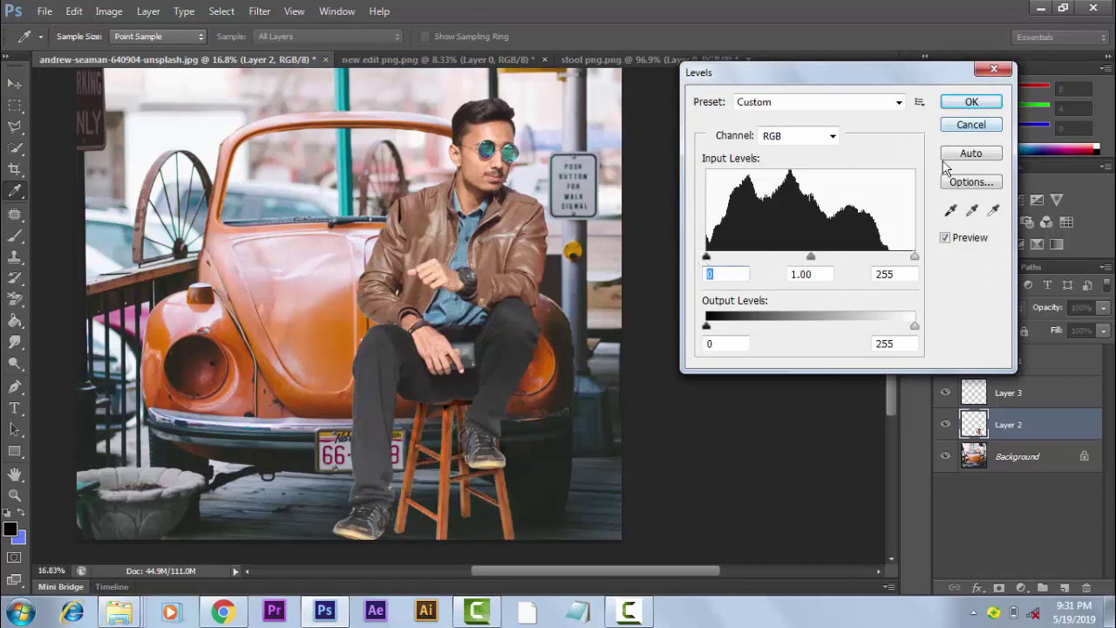
mouse_move(906, 263)
mouse_down()
mouse_move(889, 260)
mouse_move(916, 260)
mouse_up()
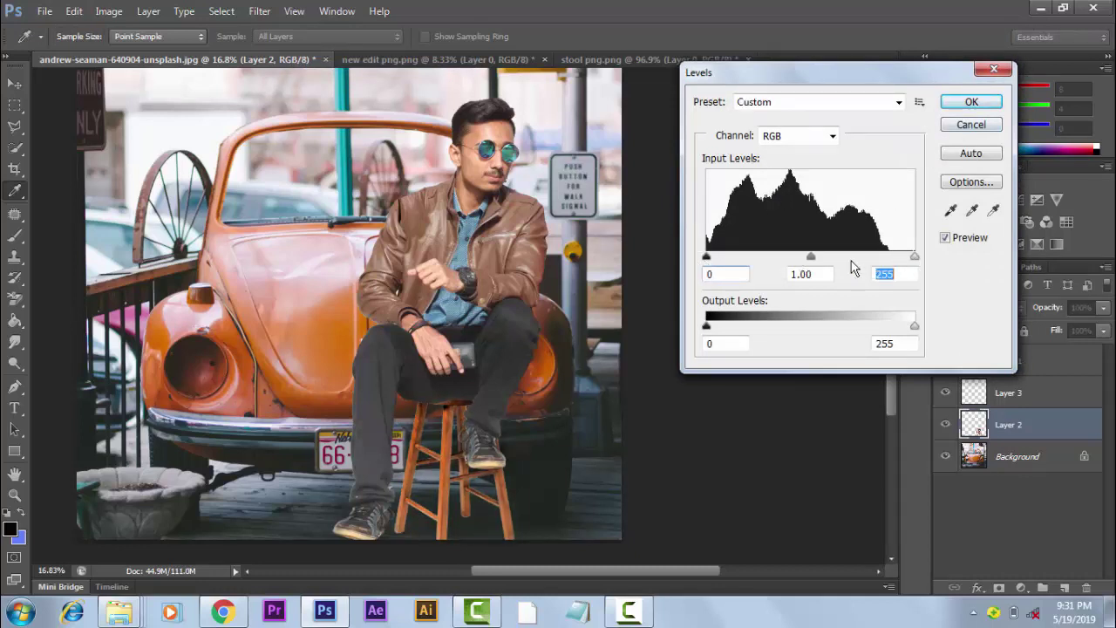
mouse_move(810, 258)
mouse_down()
mouse_move(795, 258)
mouse_move(812, 258)
mouse_up()
click(971, 101)
- Drag the smoke PNG from the Explorer folder onto the canvas and commit its placement
key(e)
scroll(519, 235, down, 1)
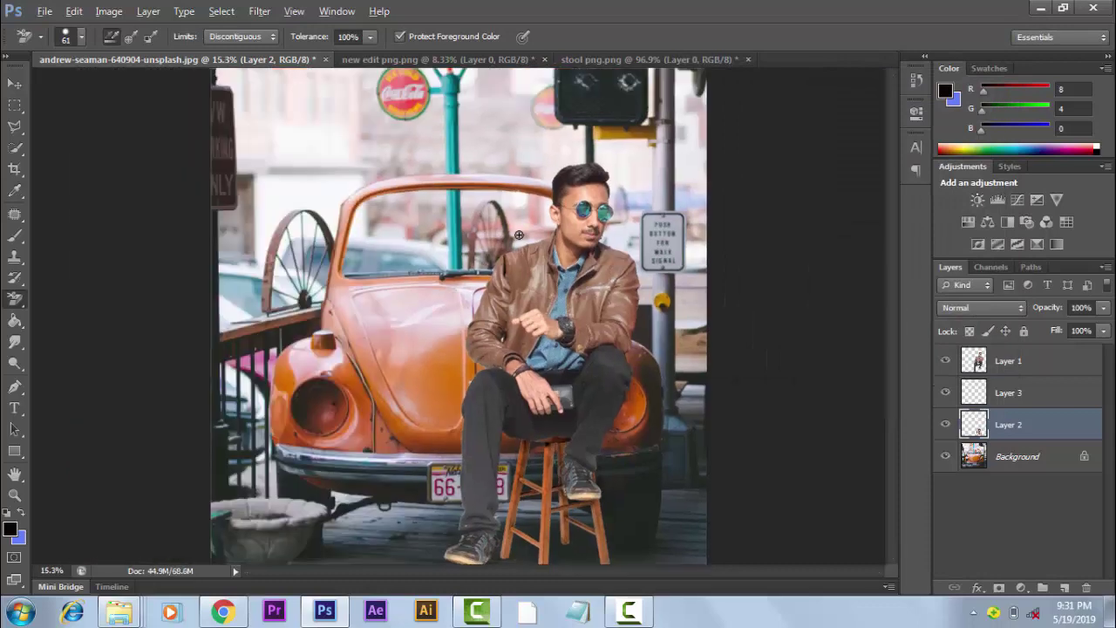
mouse_move(119, 612)
click(87, 523)
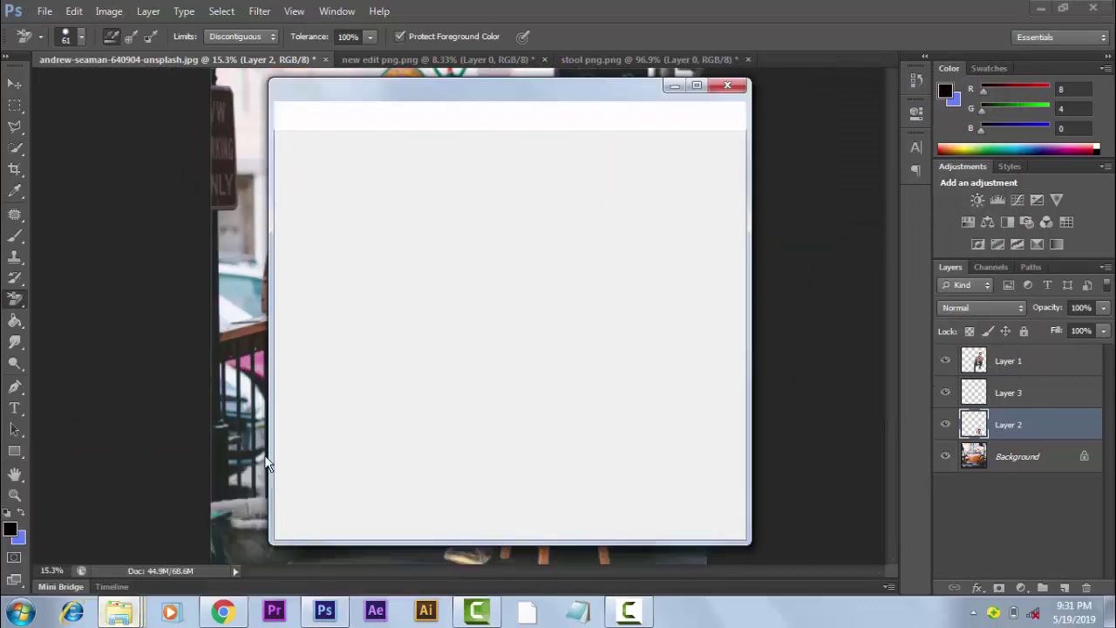
scroll(545, 373, down, 5)
scroll(544, 373, down, 5)
scroll(545, 373, down, 3)
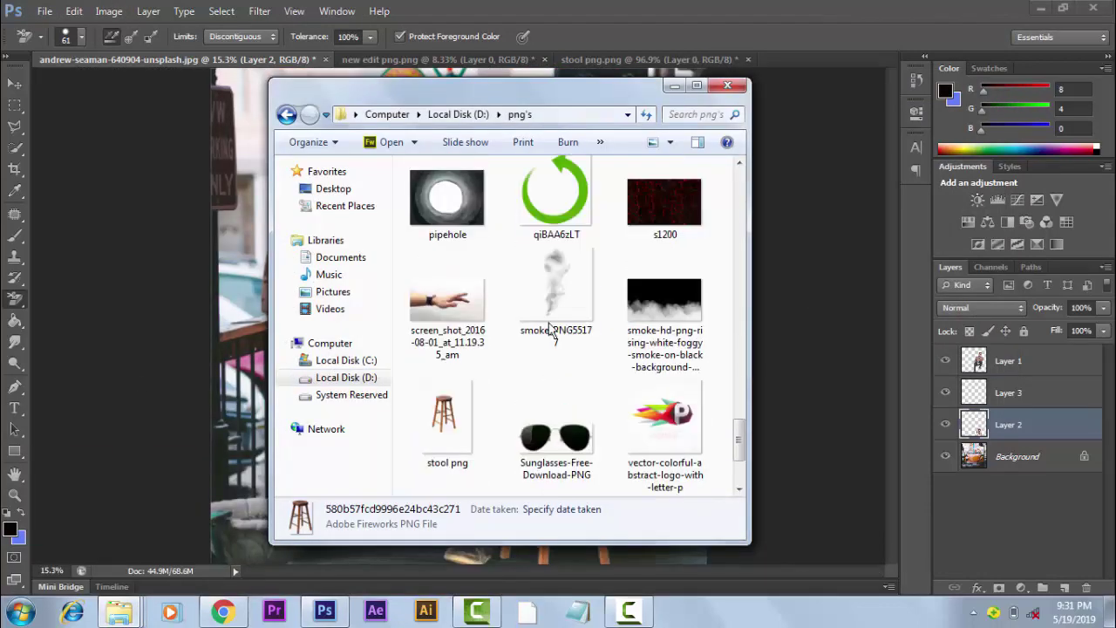
mouse_move(663, 314)
mouse_down()
mouse_move(279, 301)
mouse_move(683, 116)
mouse_up()
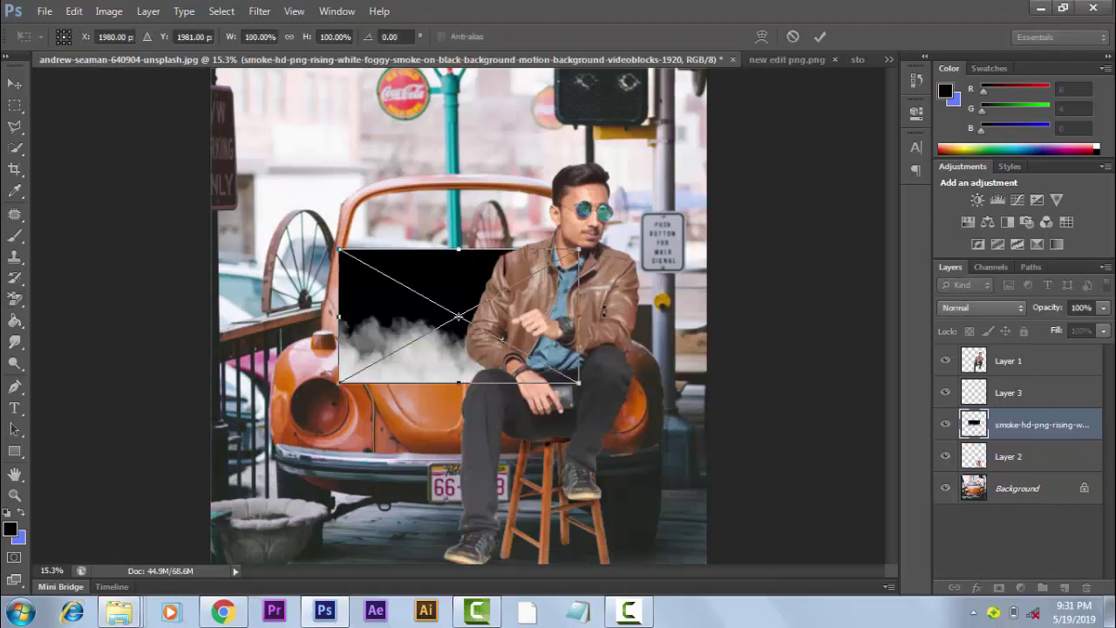
scroll(600, 314, down, 1)
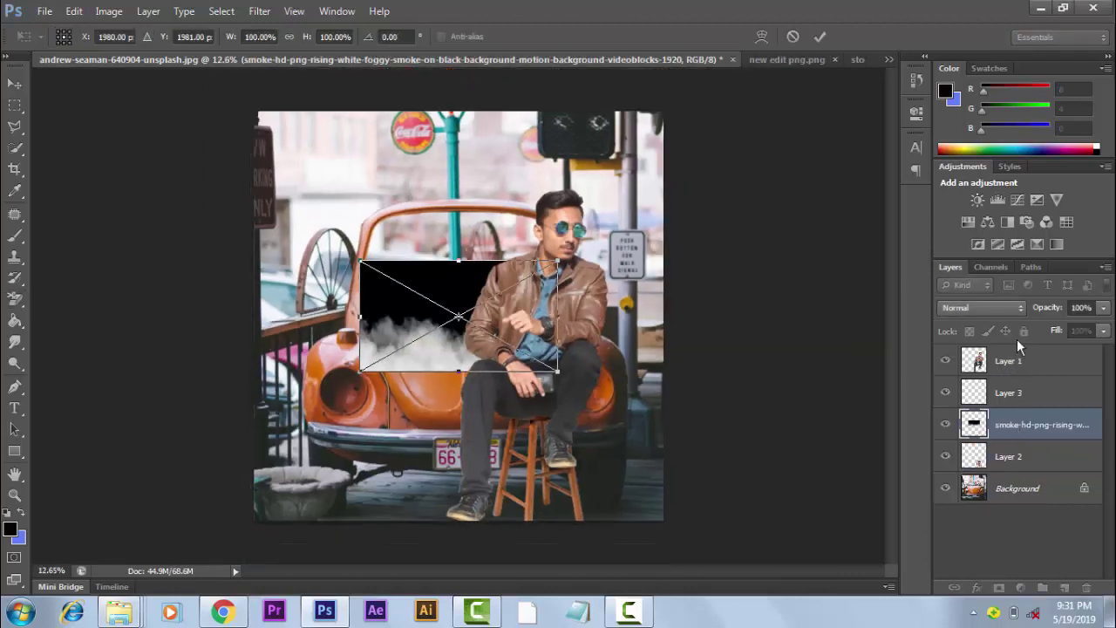
key(e)
key(Return)
- Move the smoke layer to the top and enlarge it across the canvas's lower half
drag(1042, 425, 1027, 349)
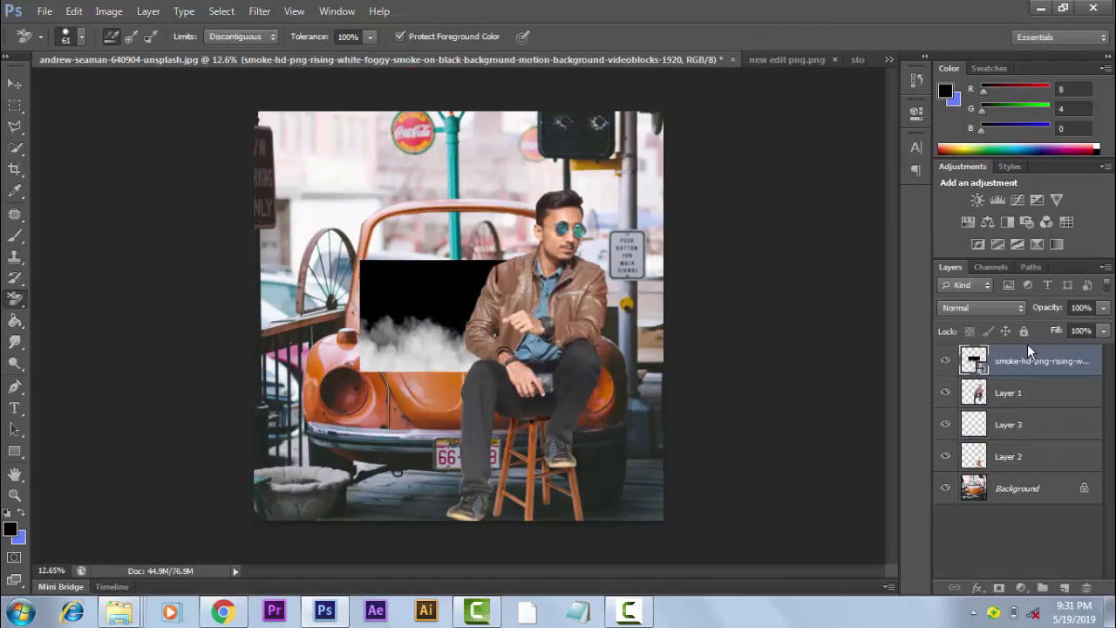
key(ctrl+t)
drag(462, 325, 356, 487)
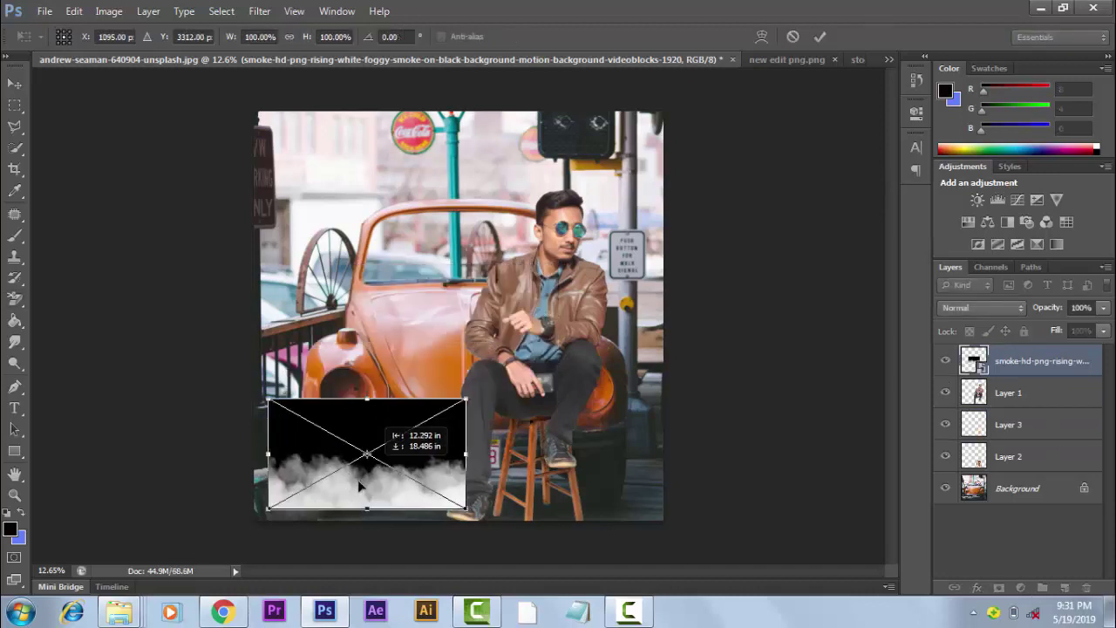
drag(451, 422, 747, 282)
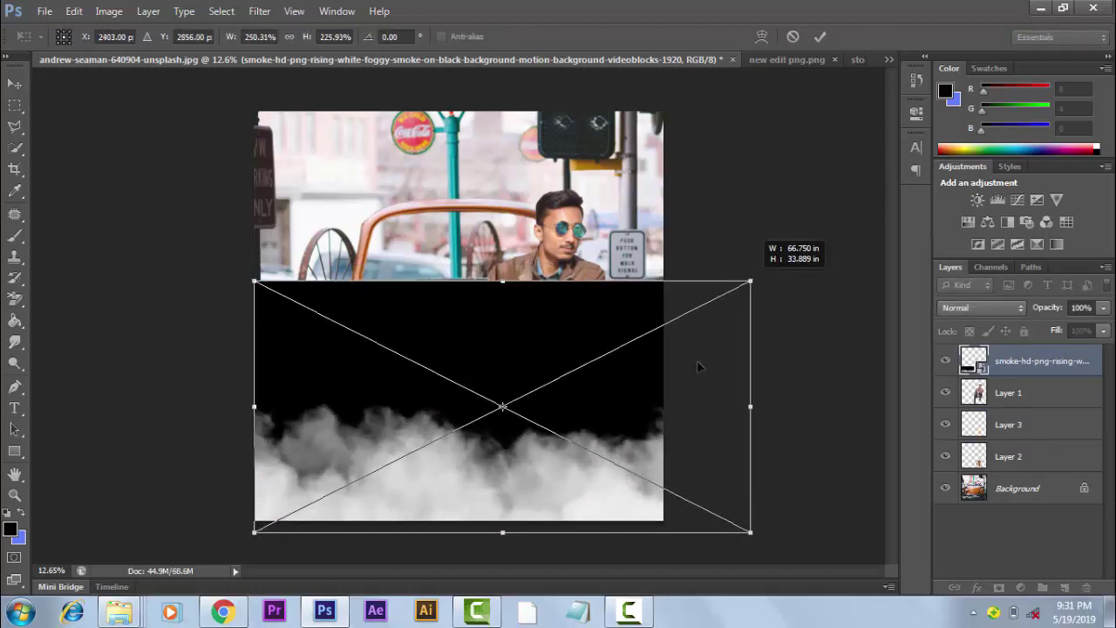
mouse_move(680, 382)
mouse_down()
mouse_move(652, 424)
mouse_move(655, 364)
mouse_up()
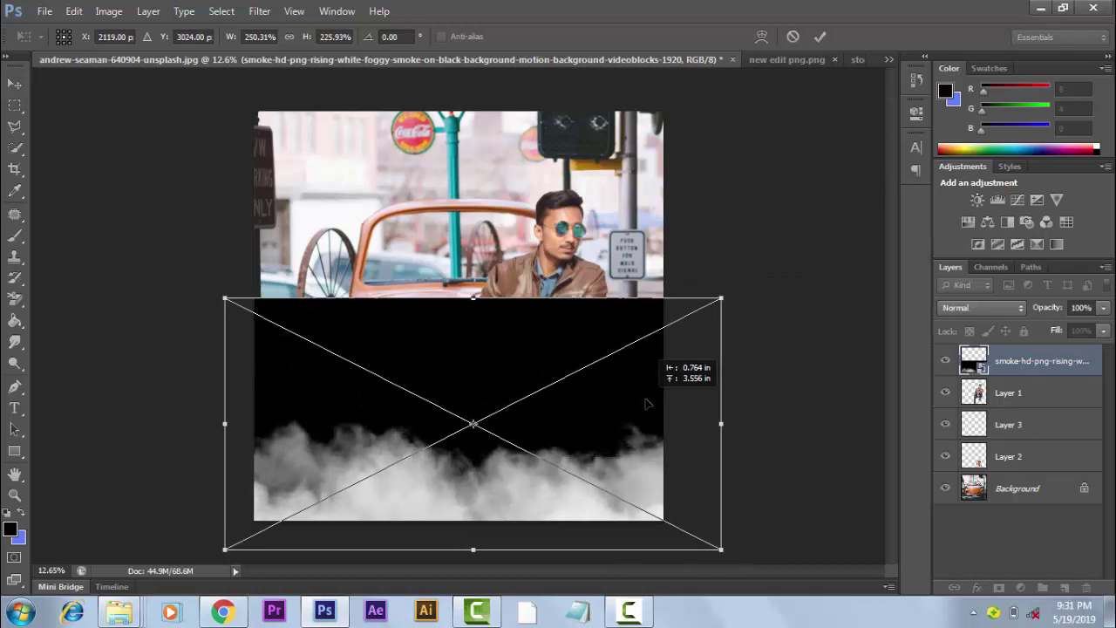
click(819, 37)
- Set the smoke layer's blend mode to Lighten and rasterize it
click(980, 307)
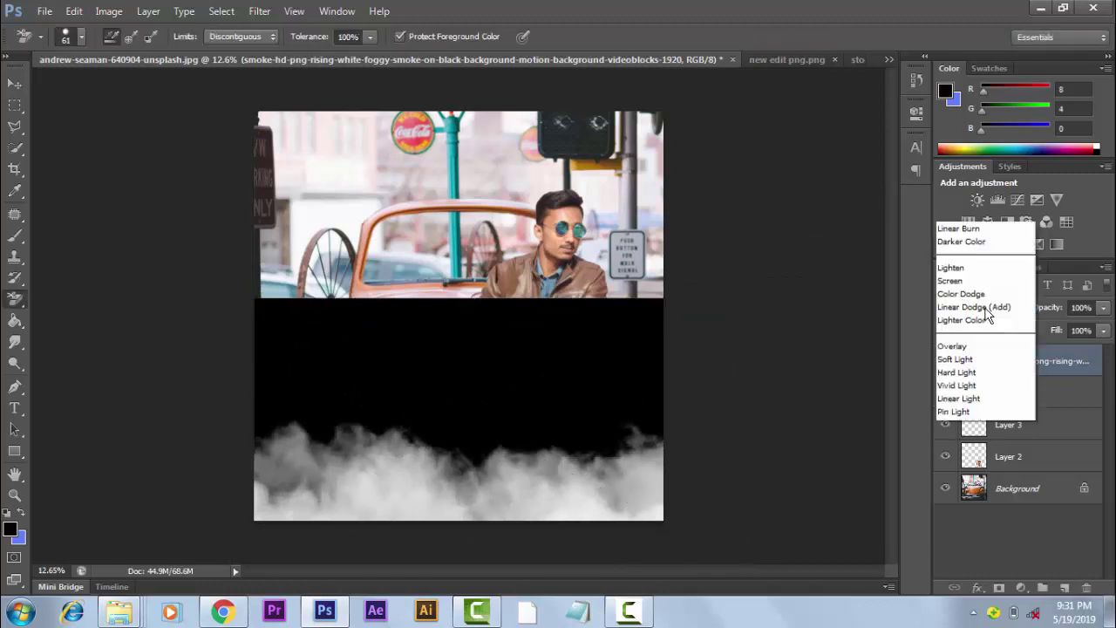
click(1041, 342)
key(Down)
key(Down)
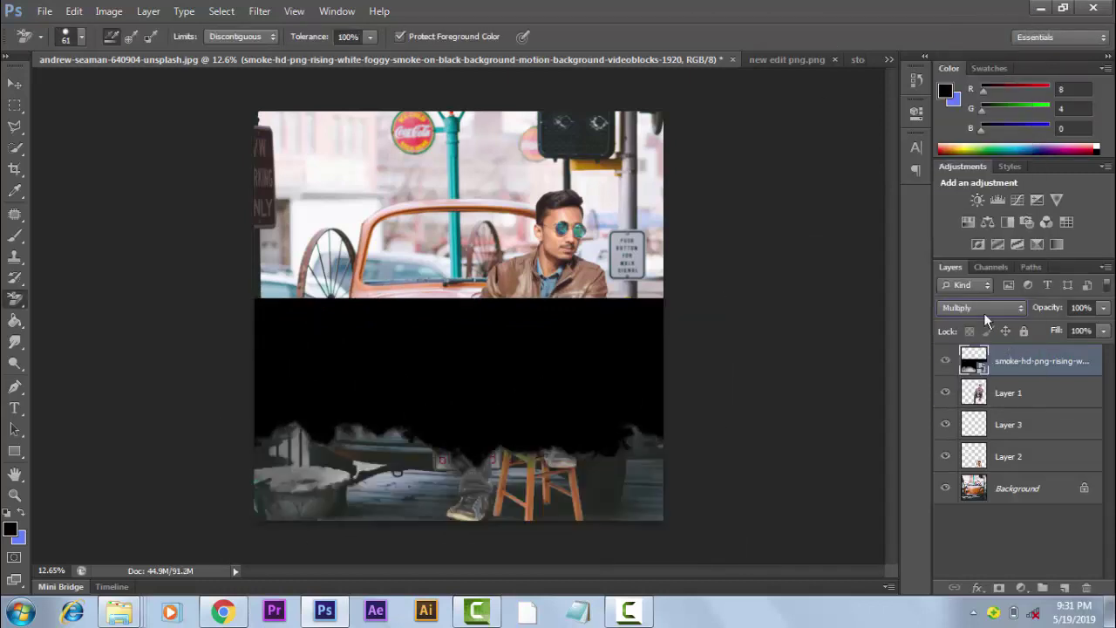
key(Down)
key(Down)
key(Down)
key(Down)
key(Down)
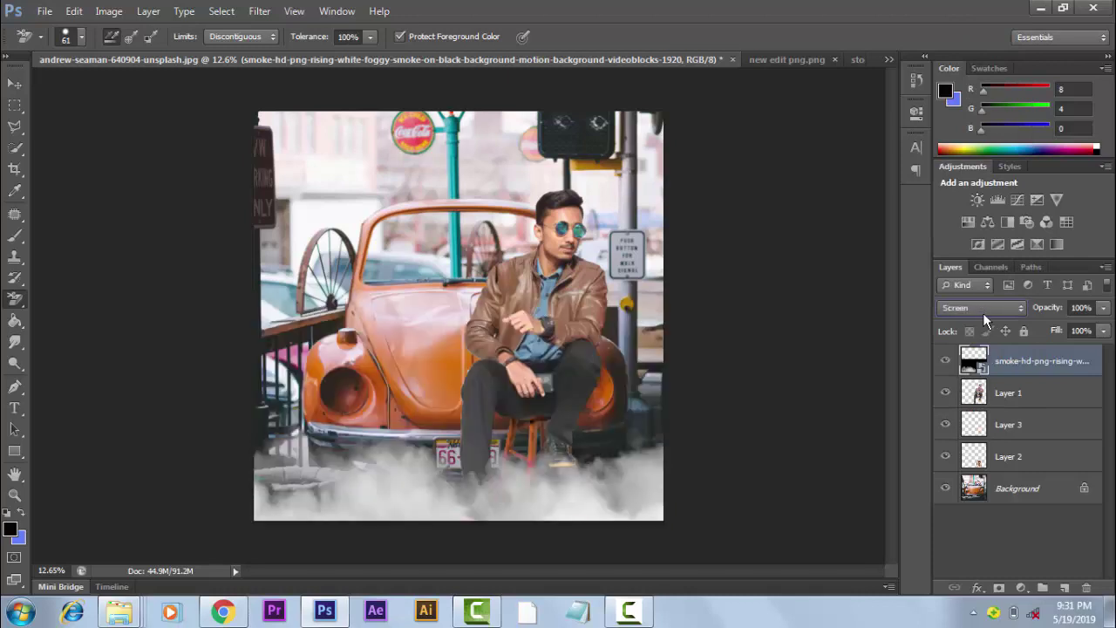
key(Up)
click(600, 255)
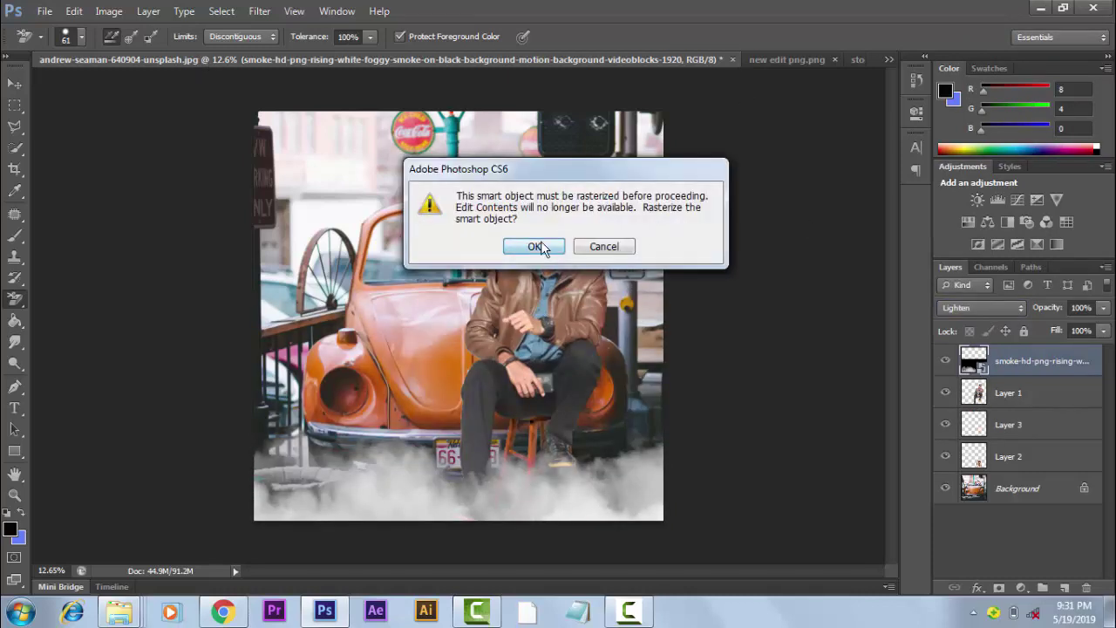
click(536, 250)
- Darken the smoke with Brightness/Contrast at brightness -85
click(109, 11)
click(340, 52)
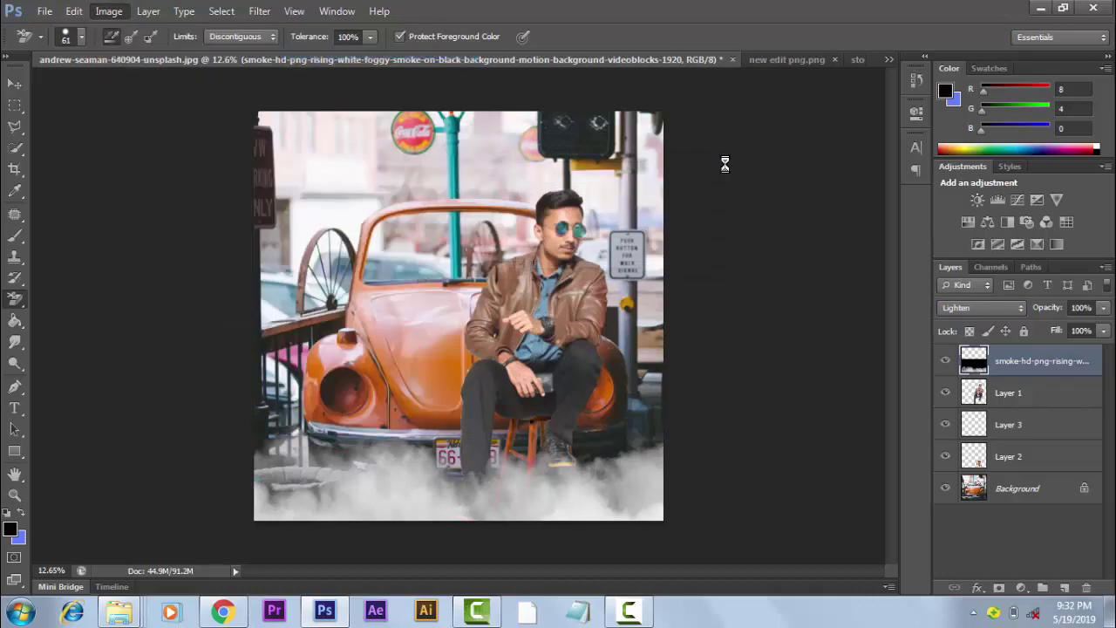
drag(757, 177, 710, 185)
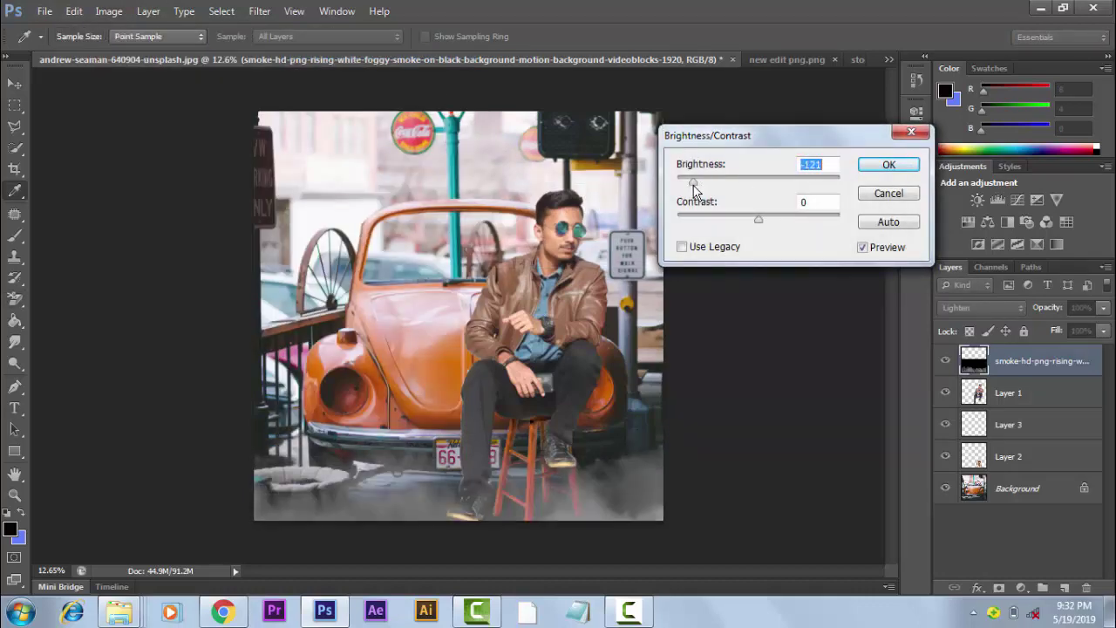
click(915, 164)
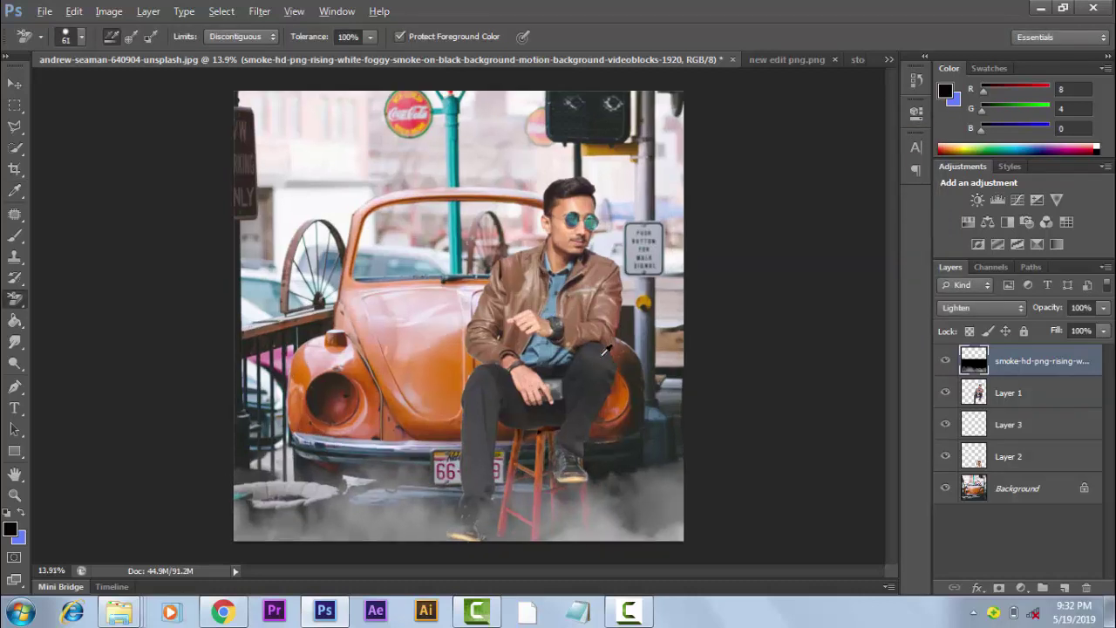
scroll(519, 332, up, 1)
click(1026, 486)
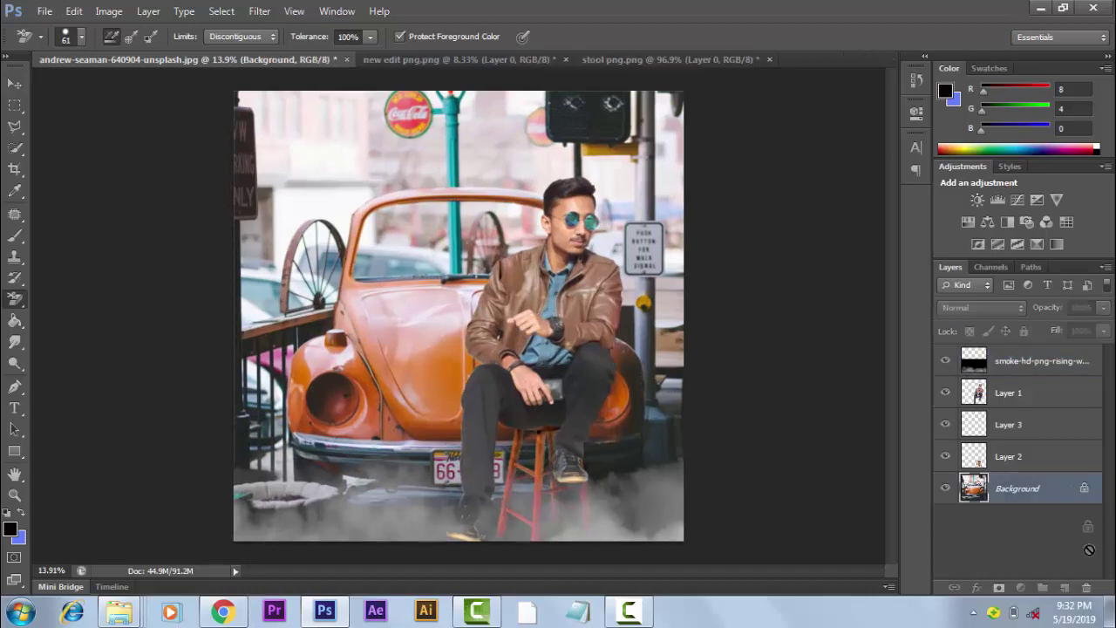
- Unlock the Background and select the upper street area above the car roof with the Polygonal Lasso
click(1084, 488)
click(109, 10)
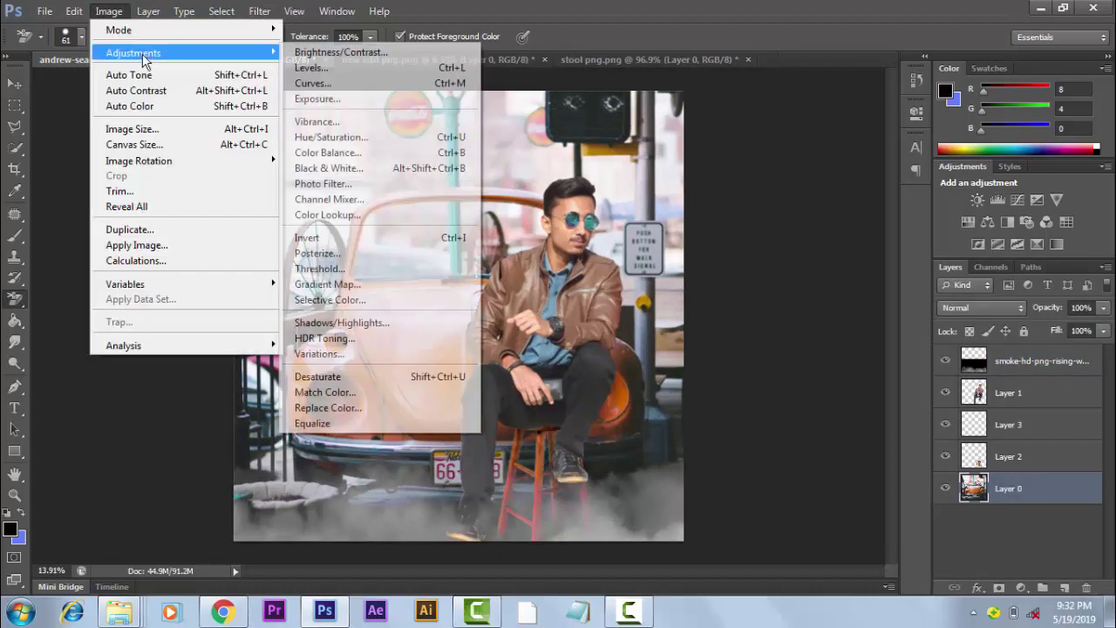
click(379, 10)
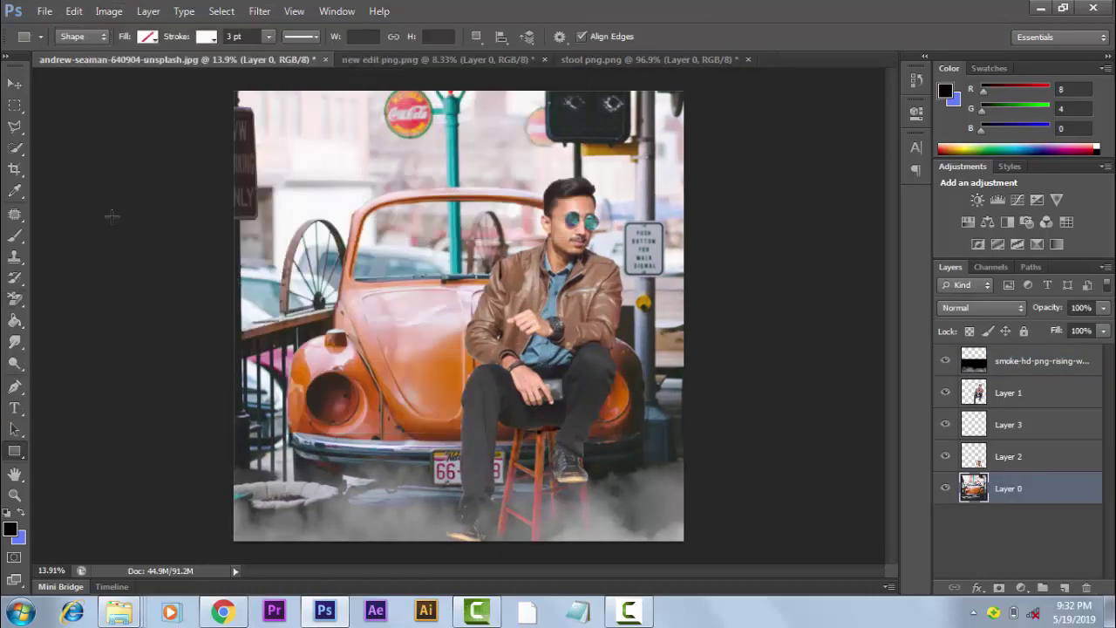
key(l)
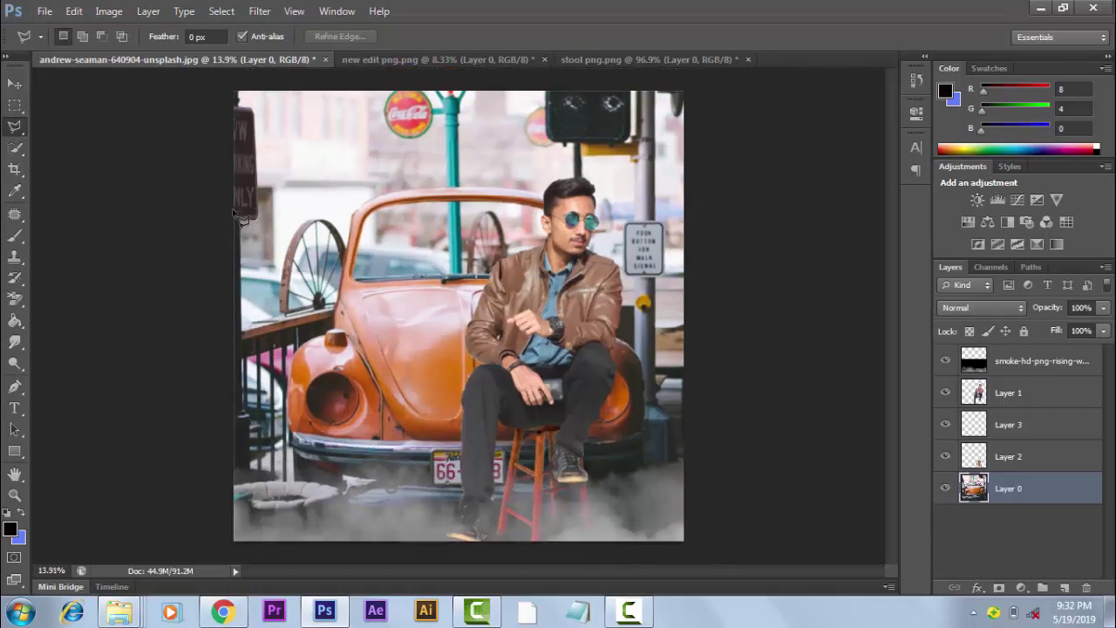
double_click(366, 239)
click(494, 238)
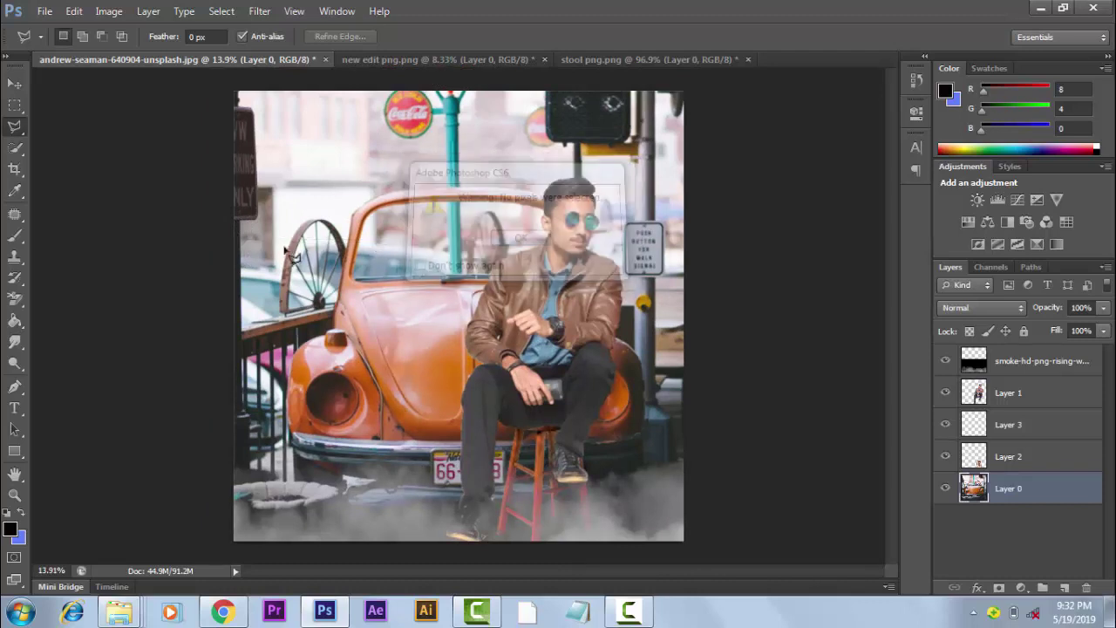
click(238, 238)
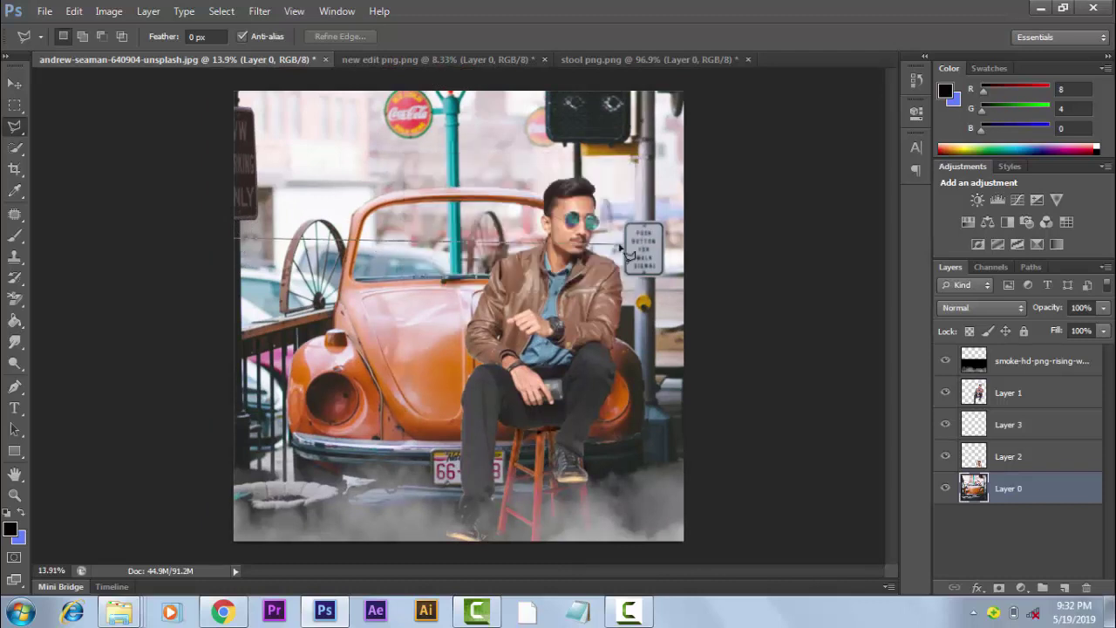
click(683, 238)
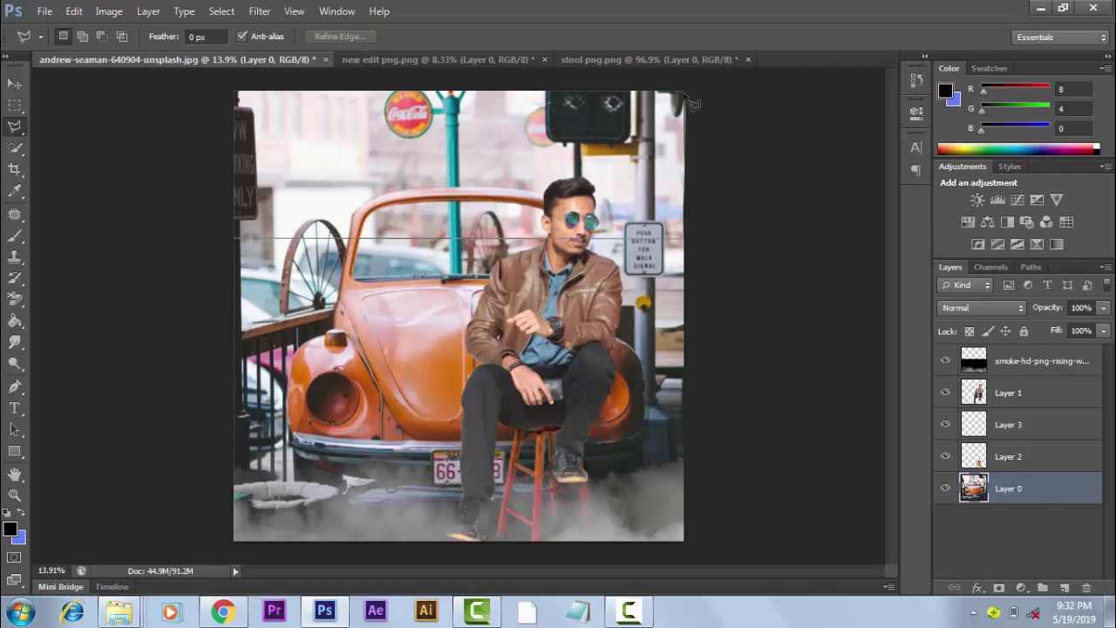
click(684, 91)
click(232, 91)
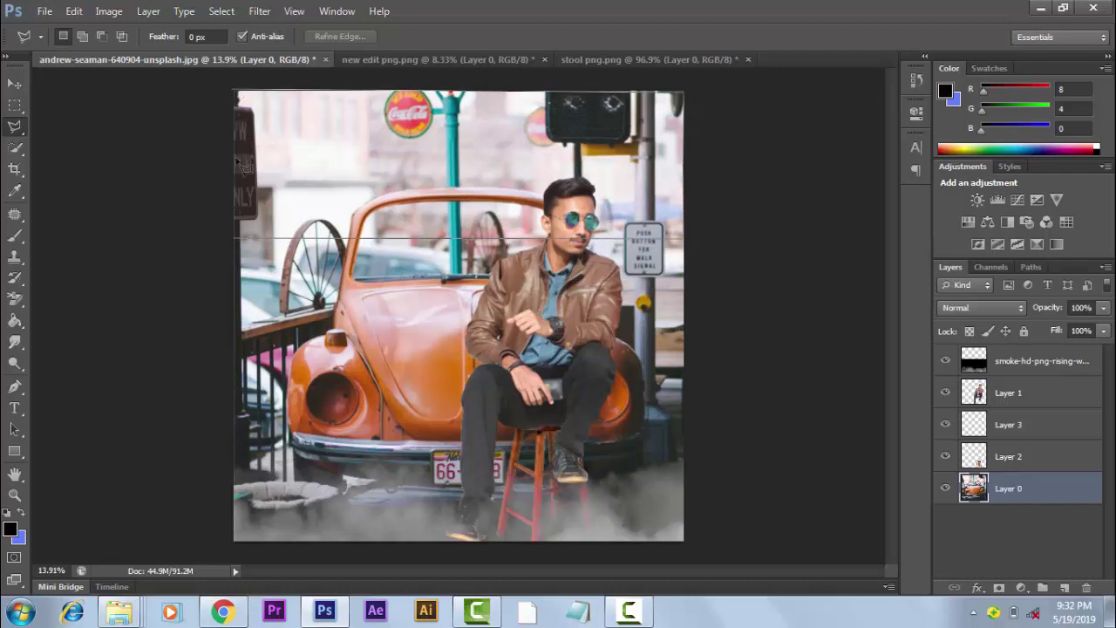
click(240, 240)
- Apply Lens Blur with depth-map invert off and a lower radius, then deselect
click(259, 10)
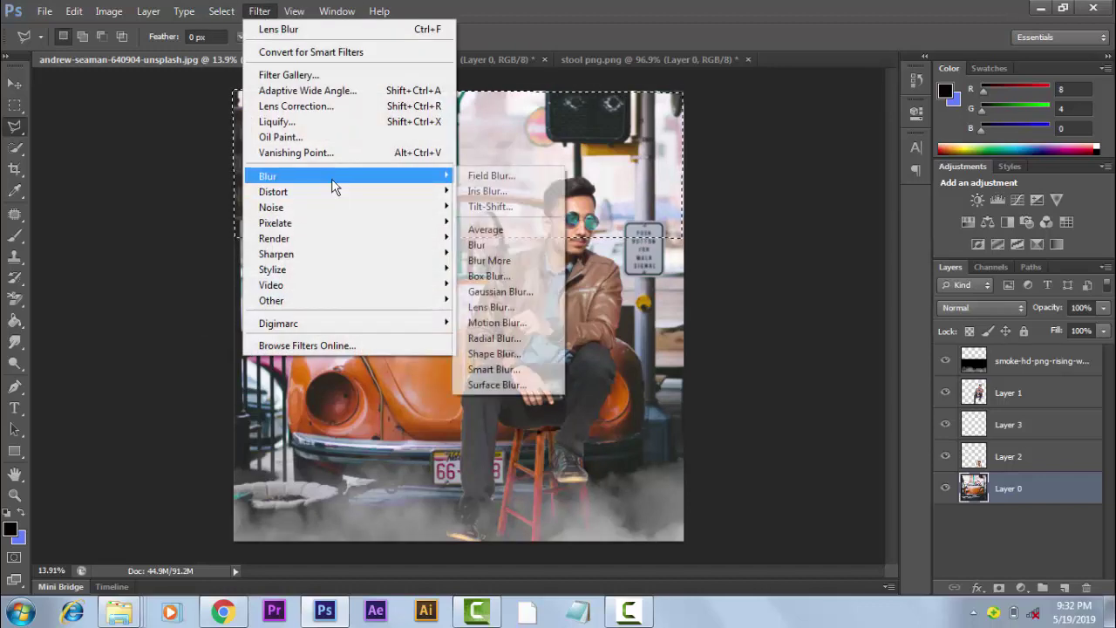
click(510, 307)
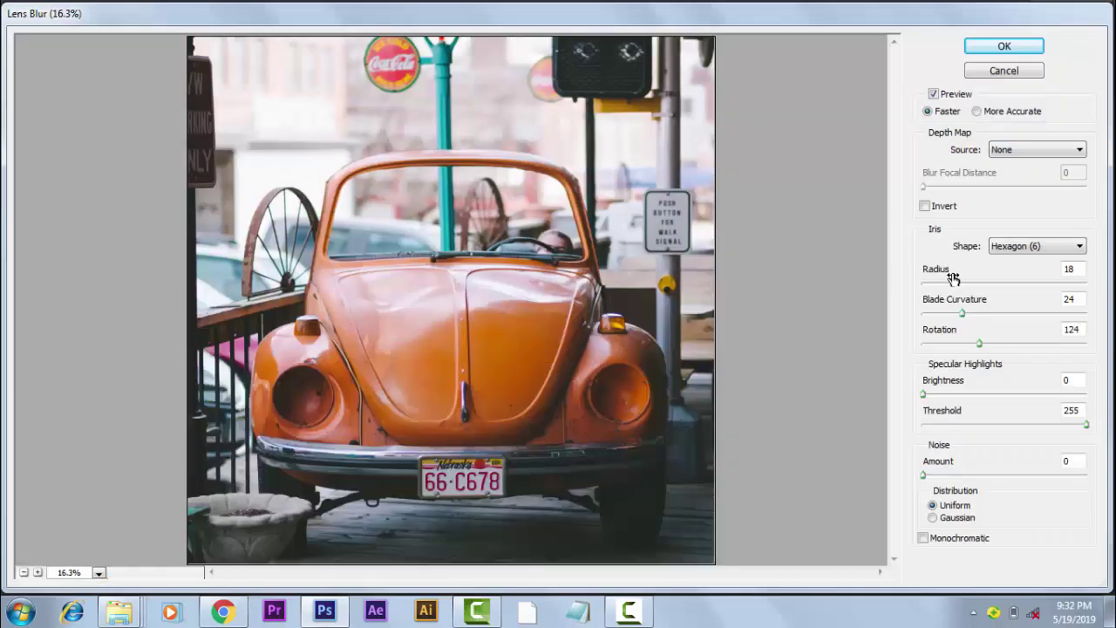
click(925, 207)
mouse_move(952, 283)
mouse_down()
mouse_move(937, 283)
mouse_move(957, 283)
mouse_up()
key(Return)
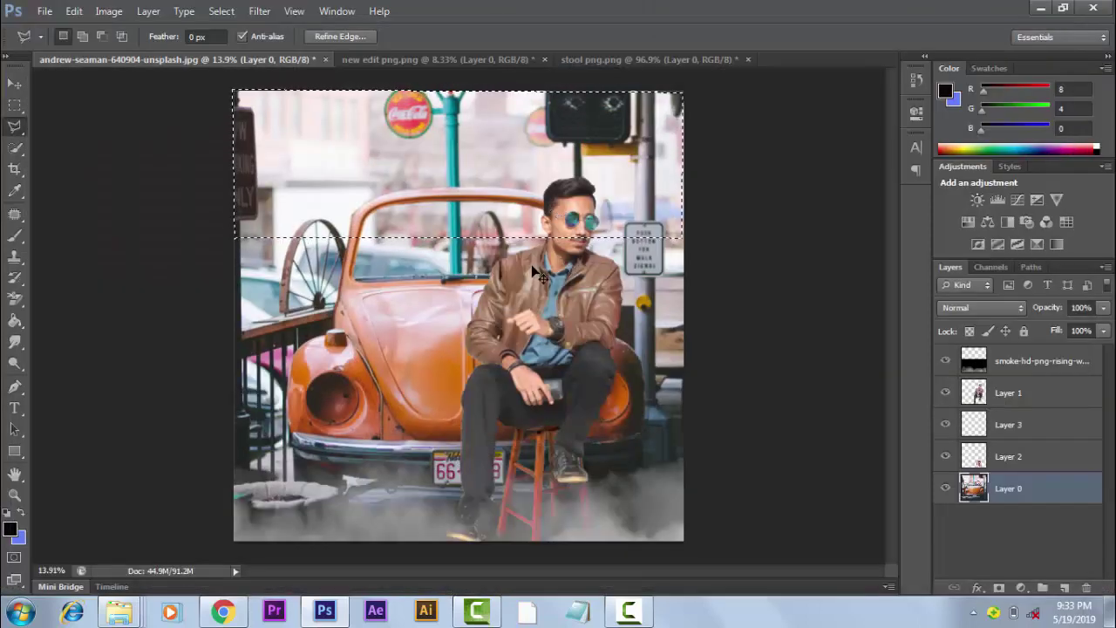
key(ctrl+d)
- Try raising a point in Curves, then cancel the change
click(108, 11)
mouse_move(133, 52)
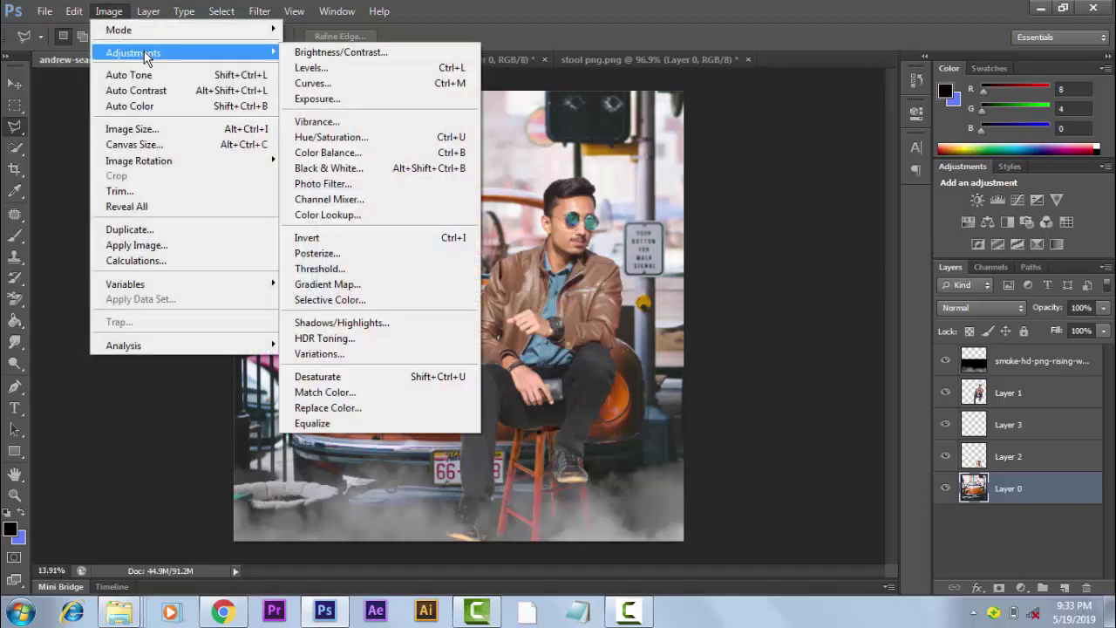
click(332, 82)
drag(902, 224, 903, 210)
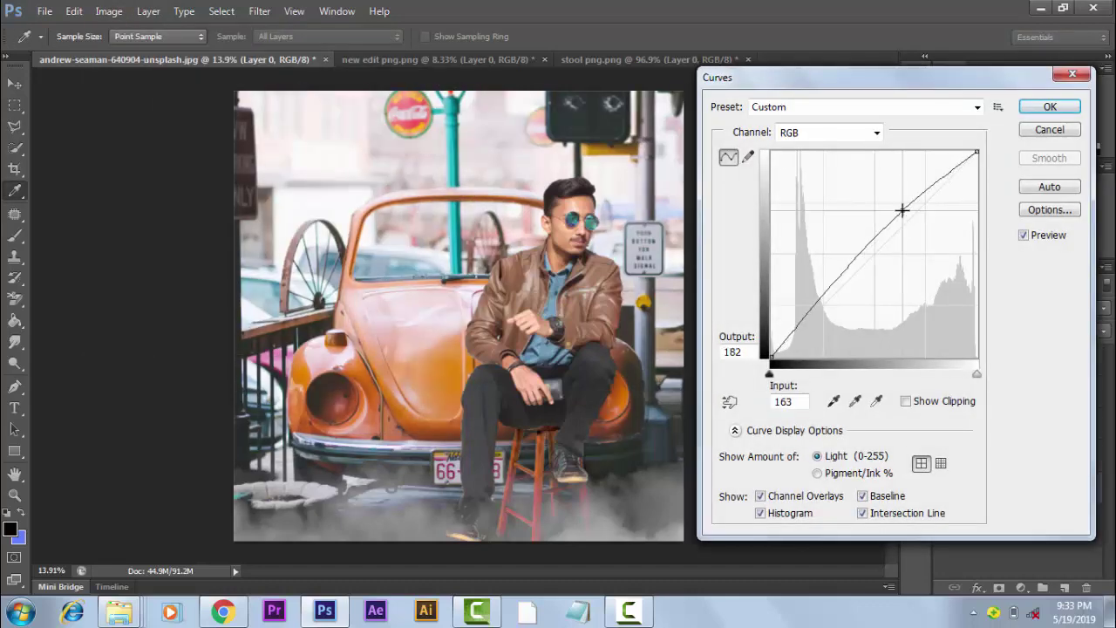
click(1027, 132)
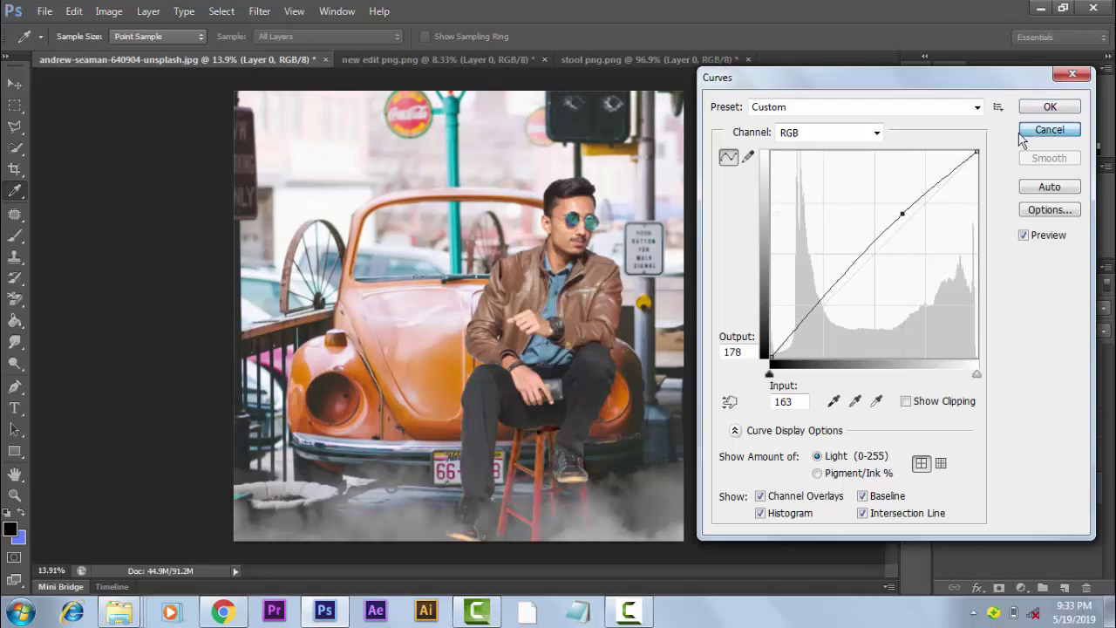
- Apply Brightness/Contrast of -9 brightness and 12 contrast to the man's Layer 1
click(1049, 403)
click(109, 11)
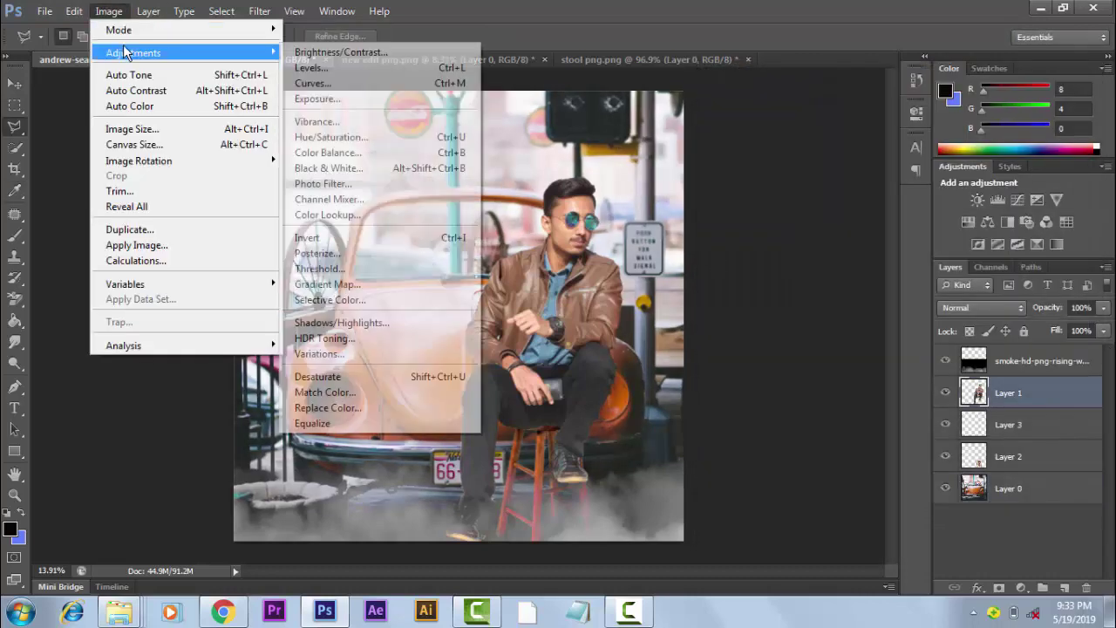
click(377, 55)
drag(757, 181, 768, 218)
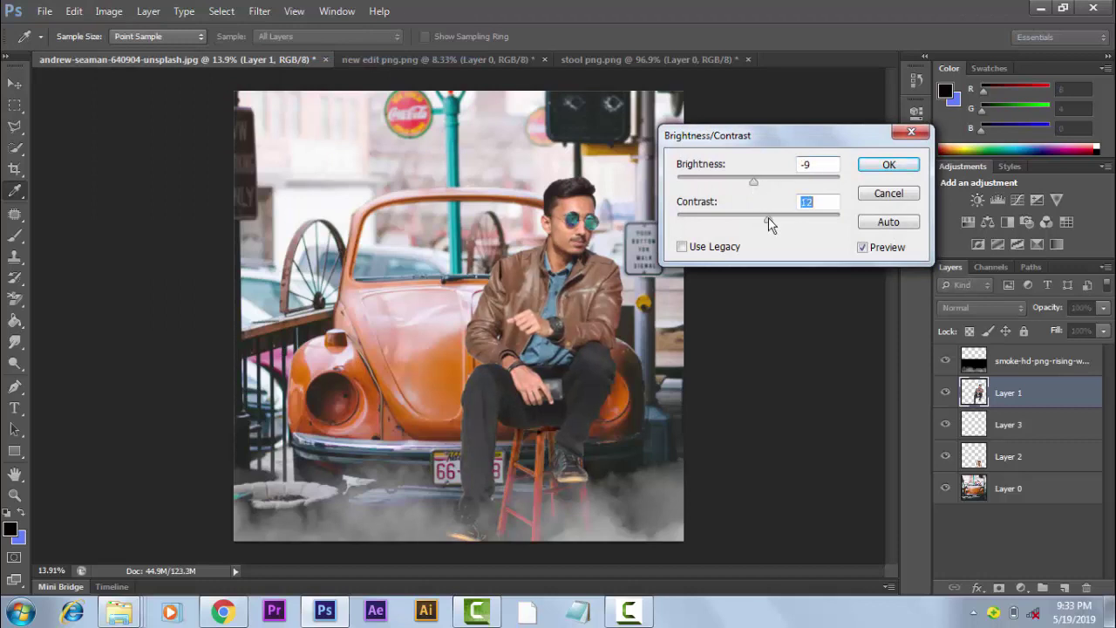
click(889, 164)
key(l)
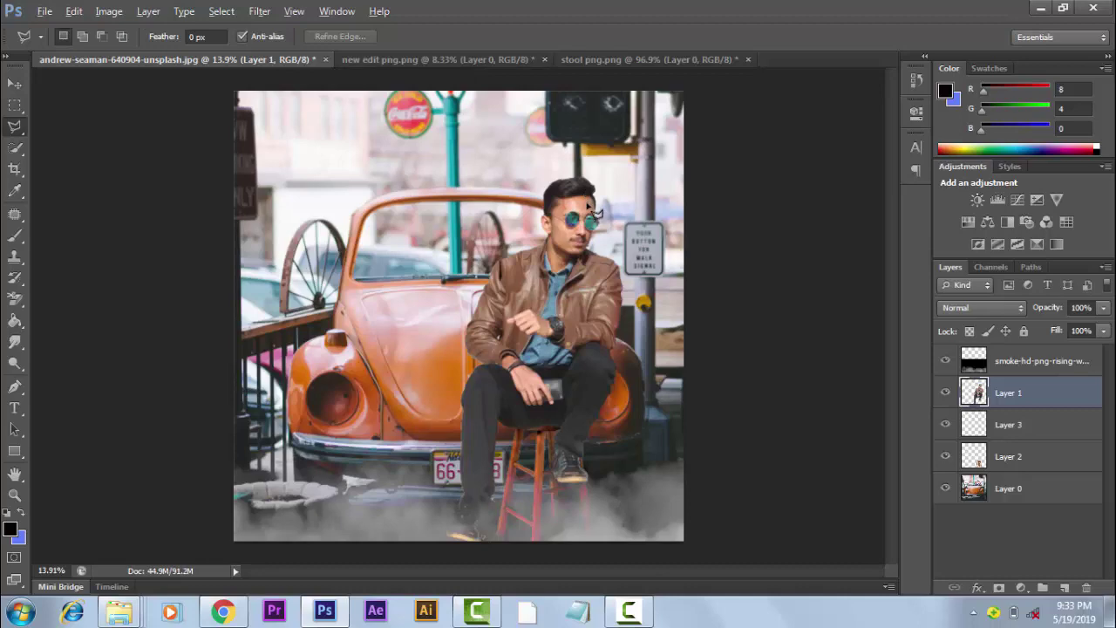
- Set a black brush to 19% opacity and 442 px, then paint faint shading on the lower jacket
scroll(596, 209, up, 3)
key(b)
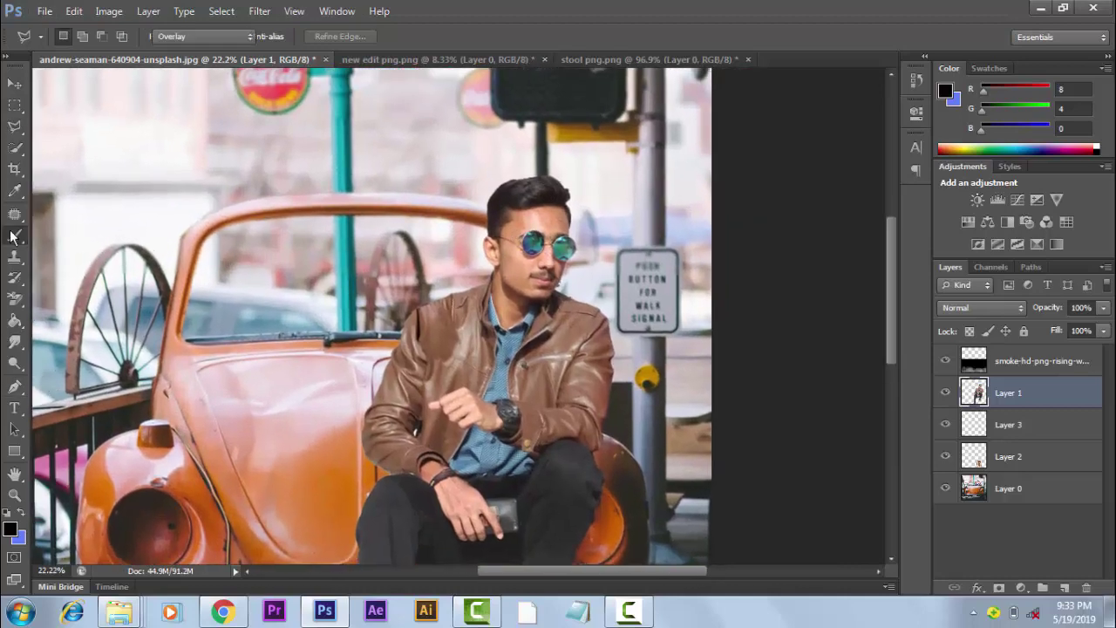
drag(331, 54, 324, 54)
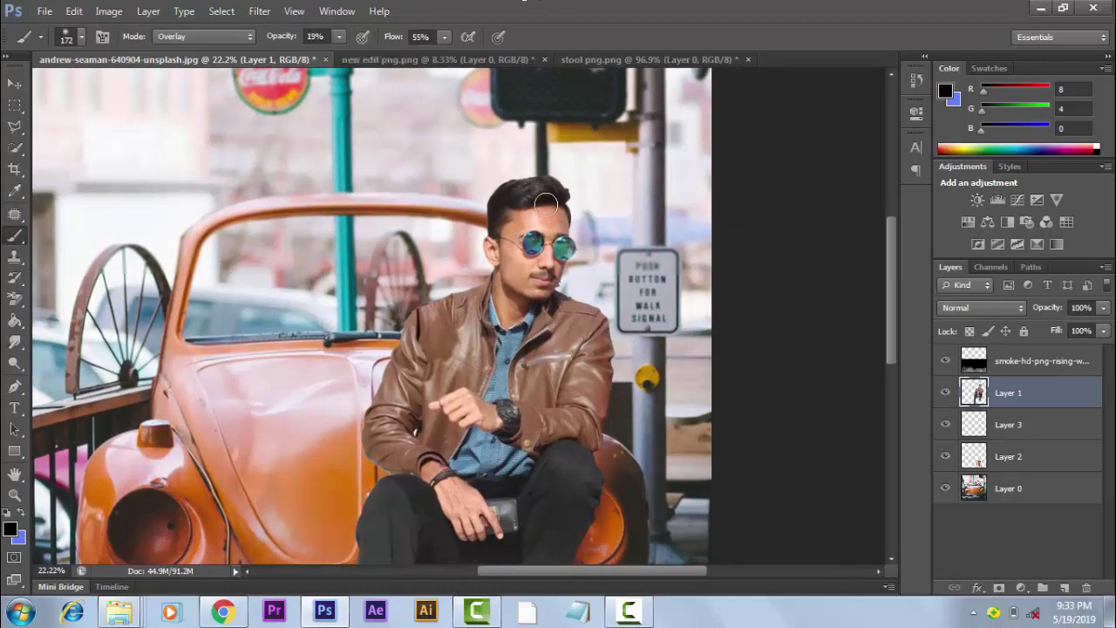
click(81, 38)
drag(147, 87, 162, 87)
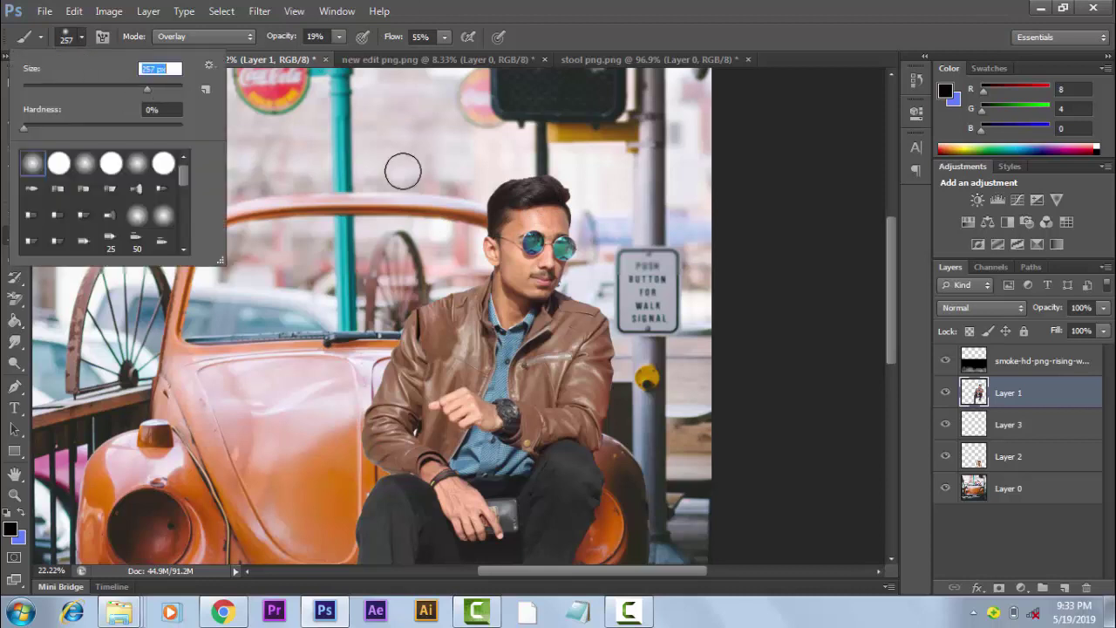
key(Return)
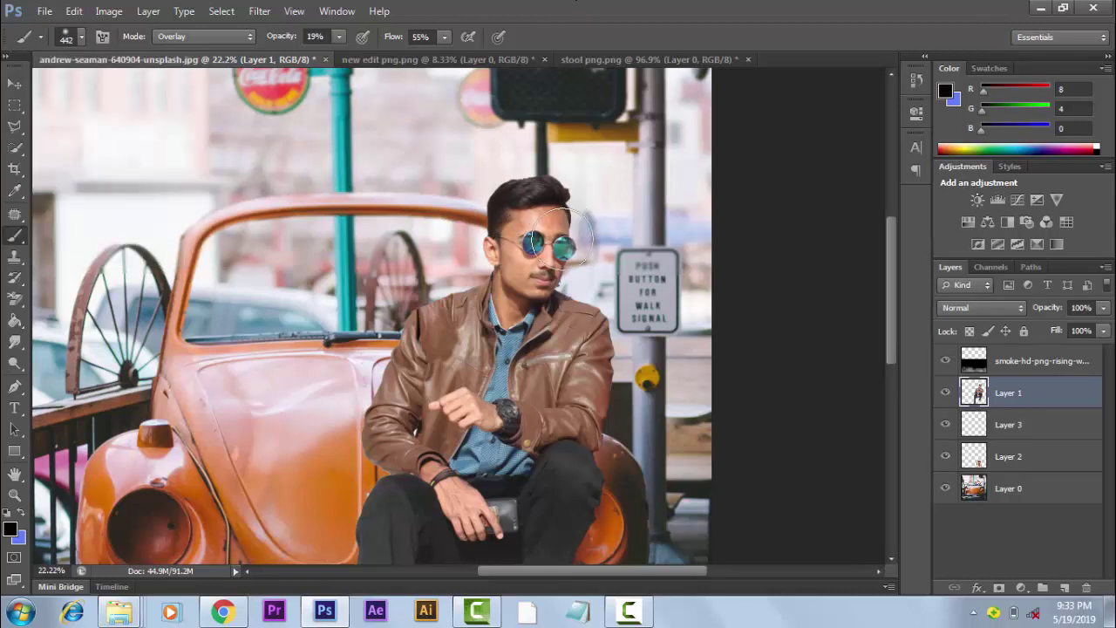
click(595, 435)
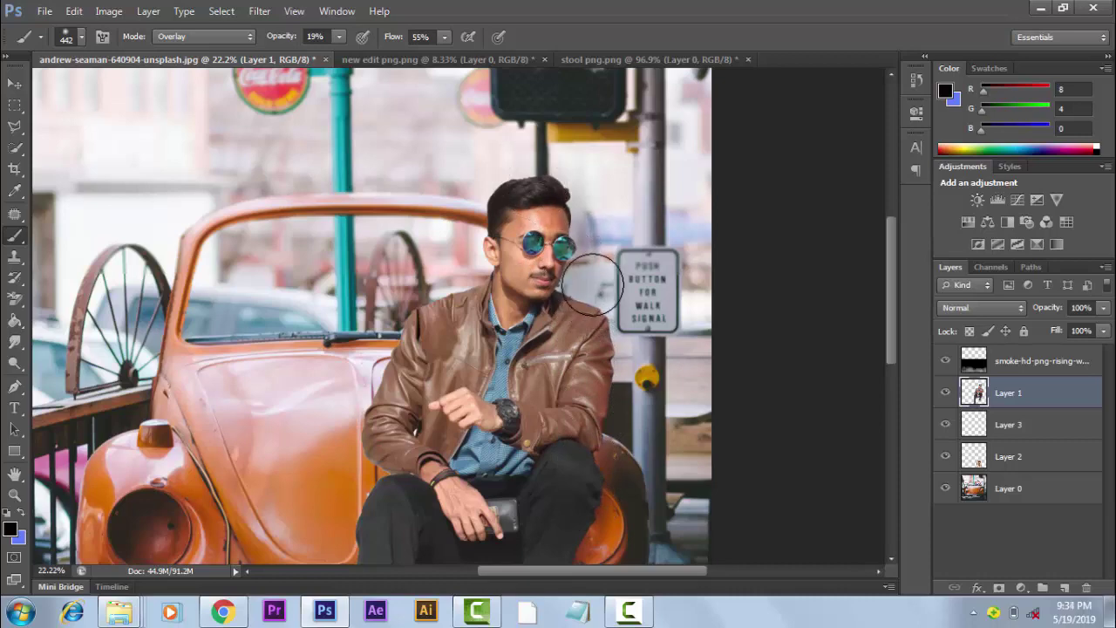
scroll(598, 274, down, 1)
scroll(588, 274, down, 2)
key(alt)
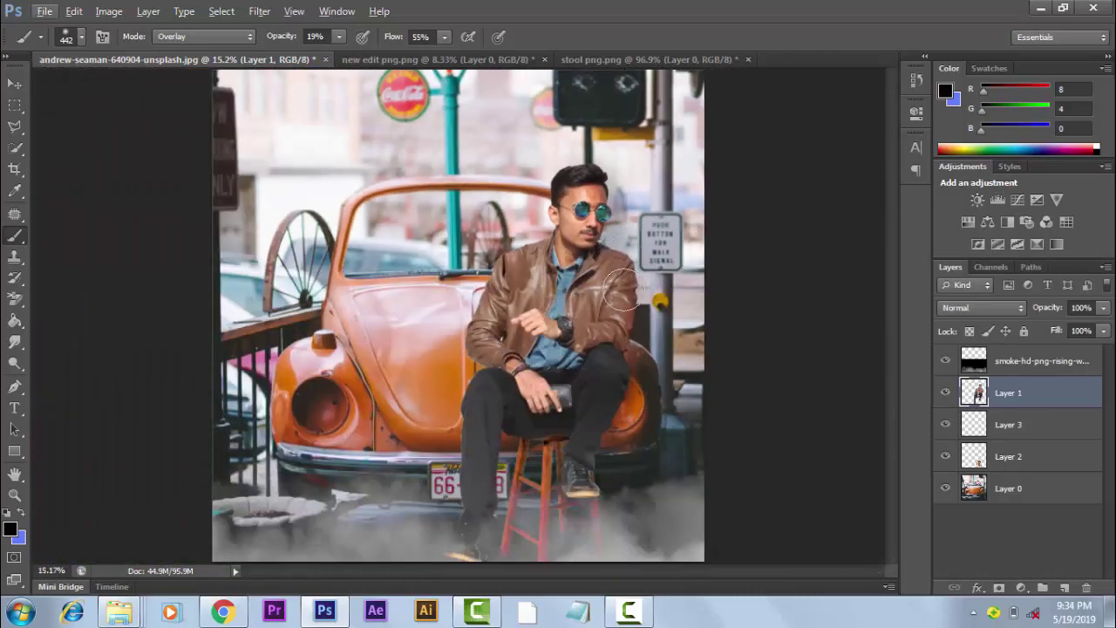
key(alt)
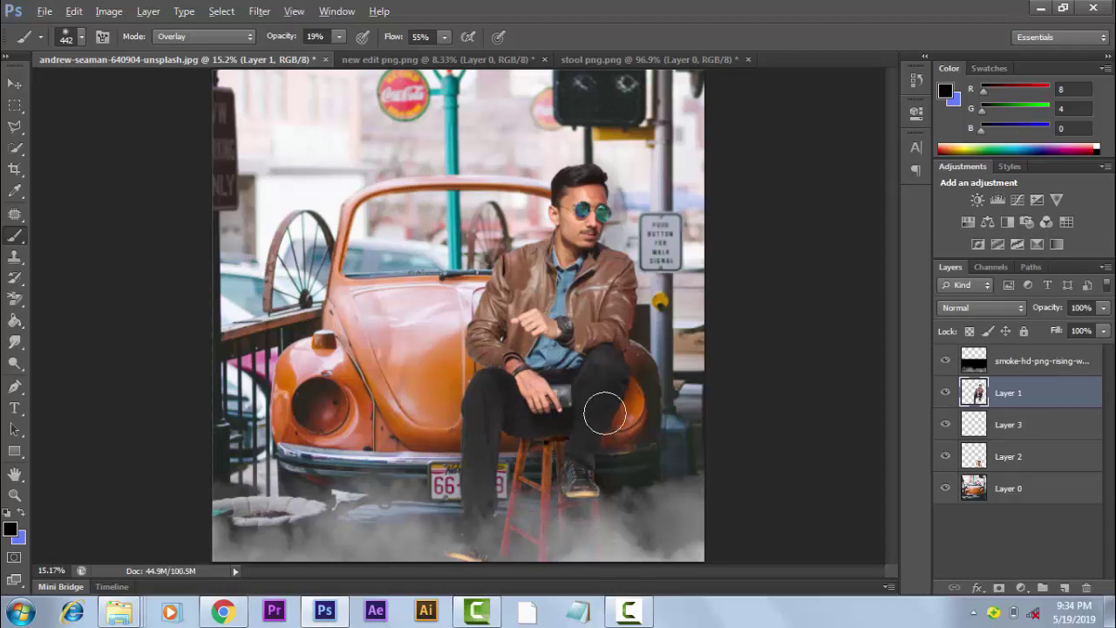
drag(605, 406, 597, 322)
scroll(488, 279, up, 5)
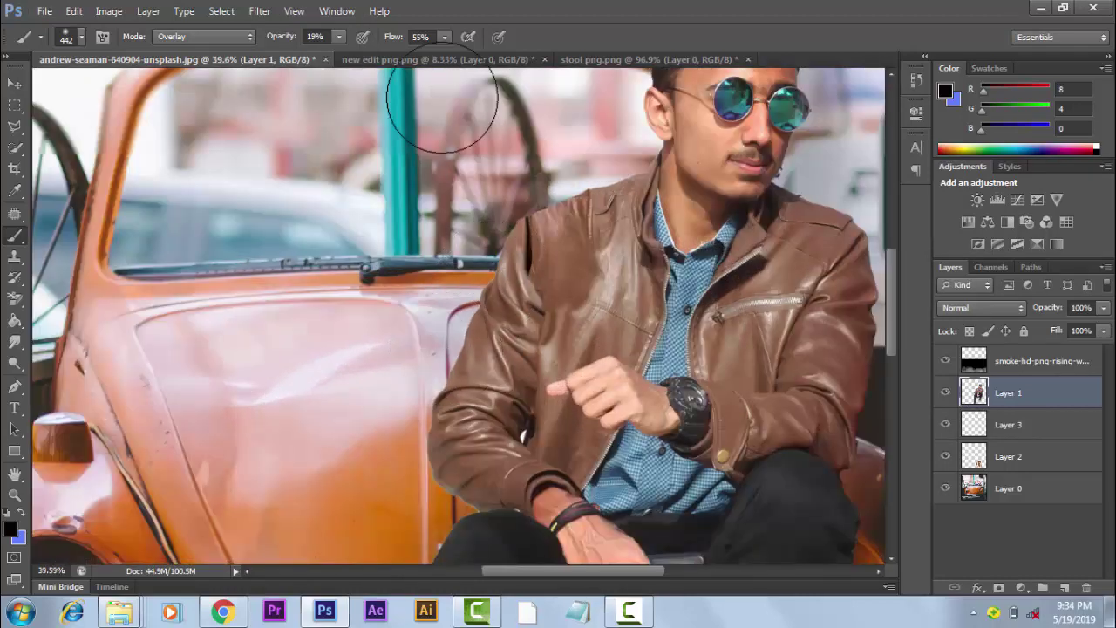
- With a 56 px brush, darken the jacket's left edge down to the sleeve and its shoulder
click(68, 36)
drag(63, 68, 26, 68)
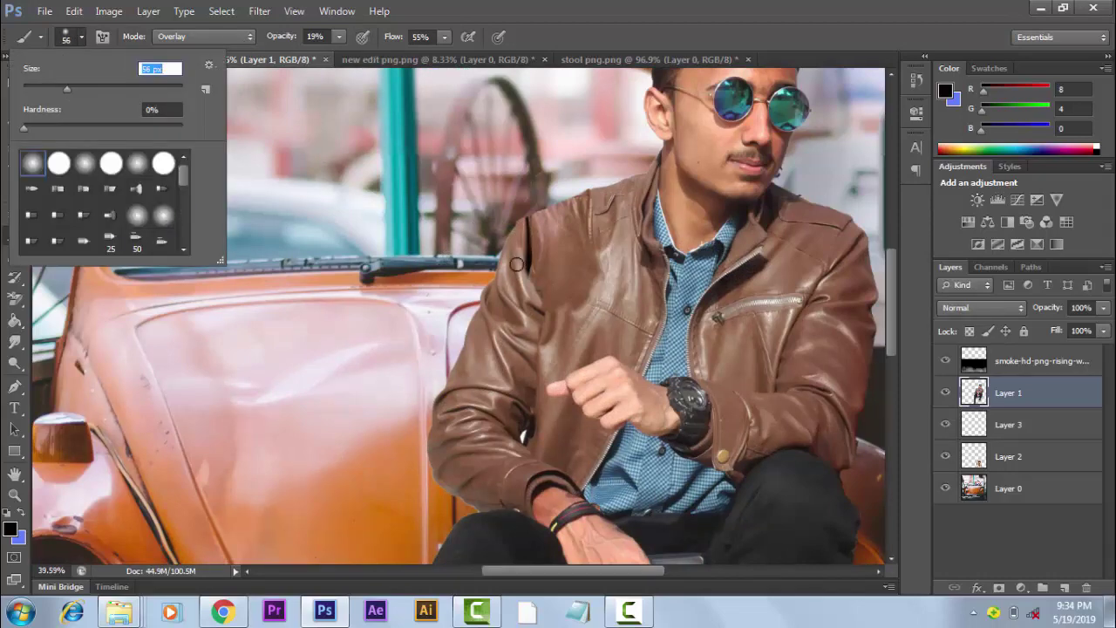
key(Return)
alt+scroll(515, 262, up, 3)
alt+scroll(488, 279, up, 2)
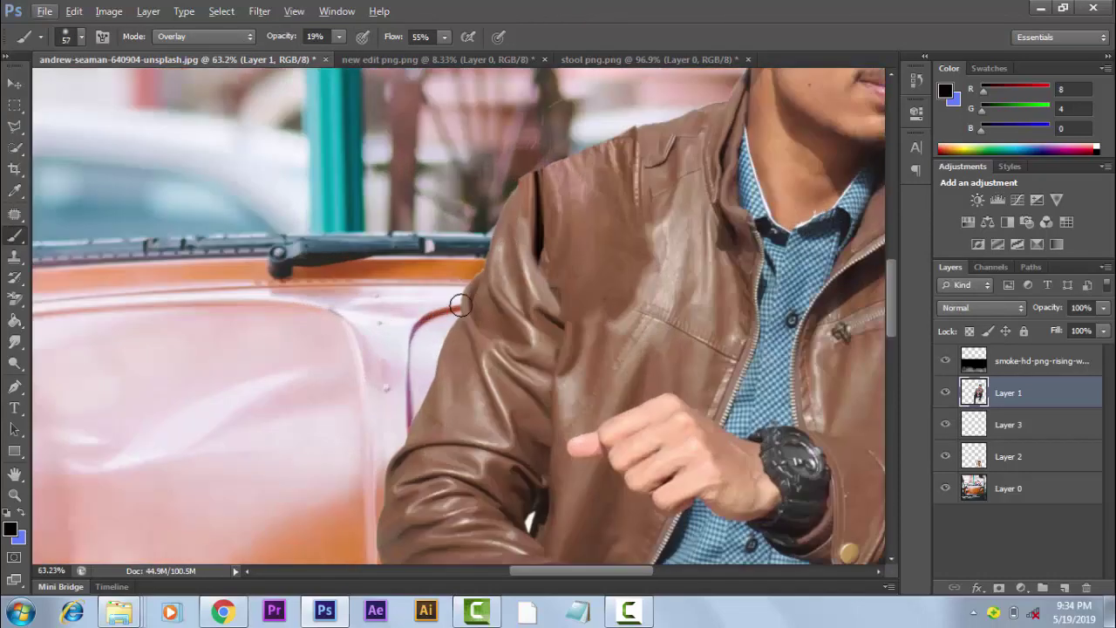
drag(460, 305, 389, 522)
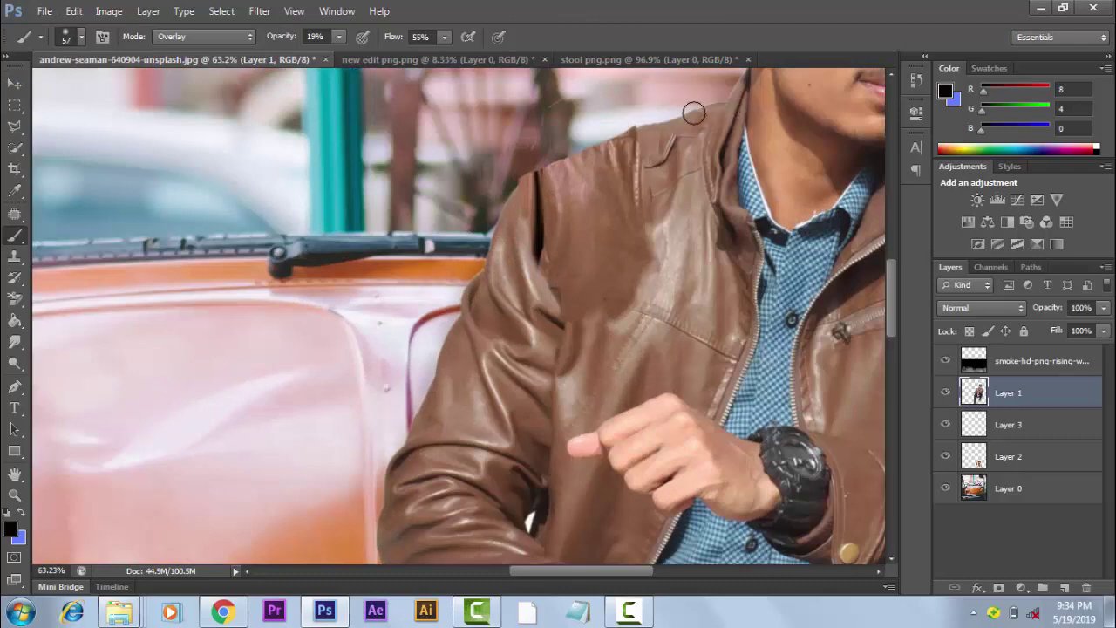
mouse_move(693, 113)
mouse_down()
mouse_move(553, 170)
mouse_move(510, 209)
mouse_up()
scroll(610, 183, down, 3)
scroll(612, 180, down, 2)
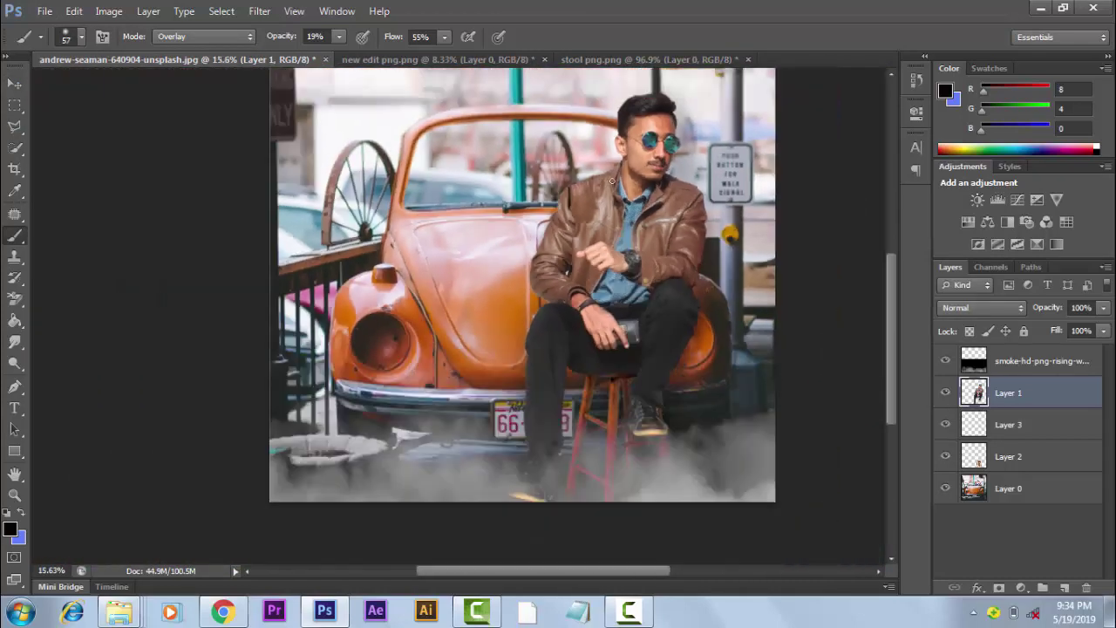
scroll(616, 178, down, 1)
scroll(558, 209, down, 1)
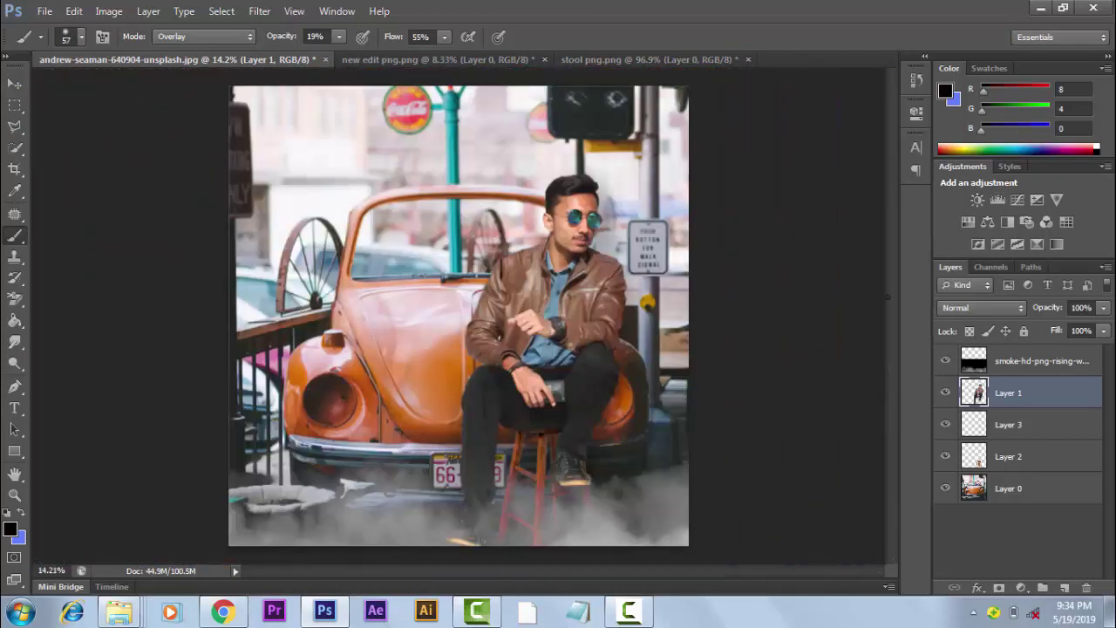
- Brighten Layer 1 with Levels, setting the white input level to 248
click(109, 10)
mouse_move(133, 52)
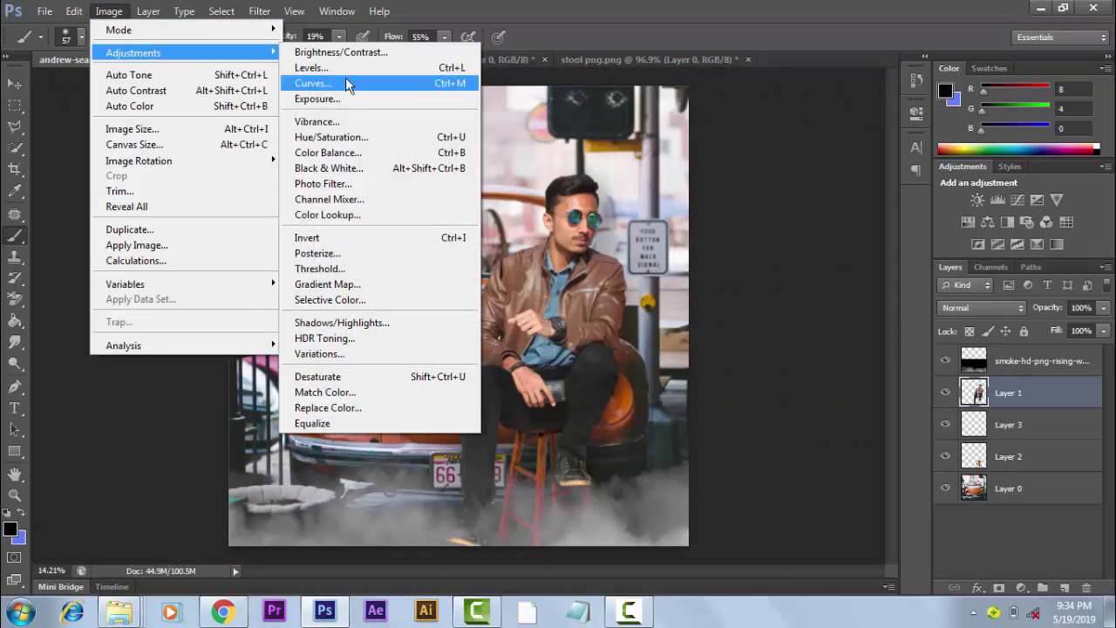
click(314, 68)
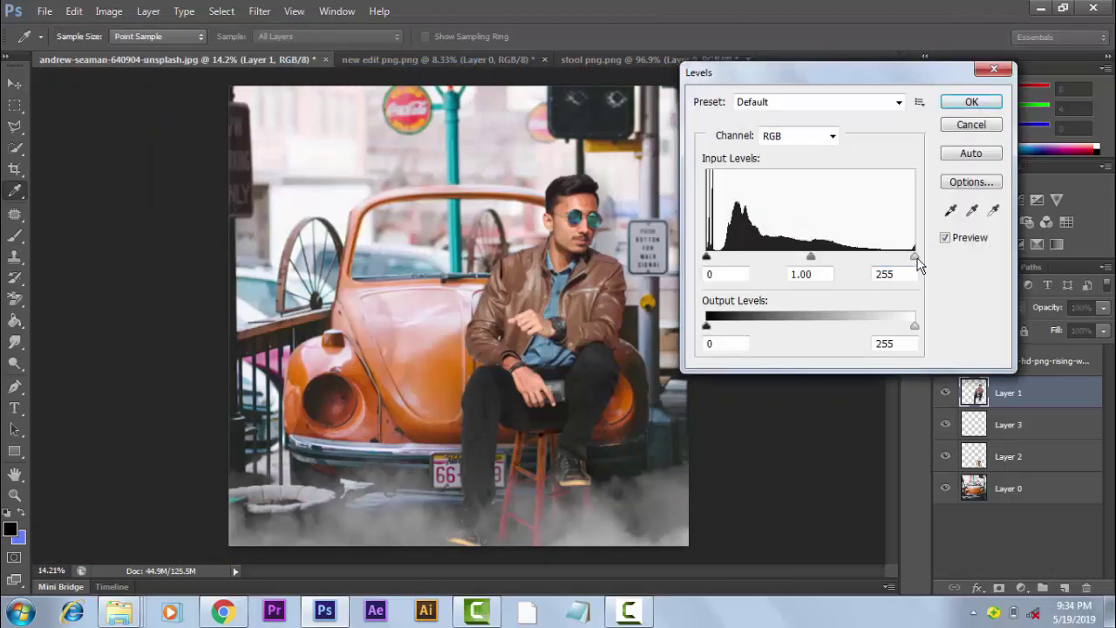
drag(914, 258, 895, 258)
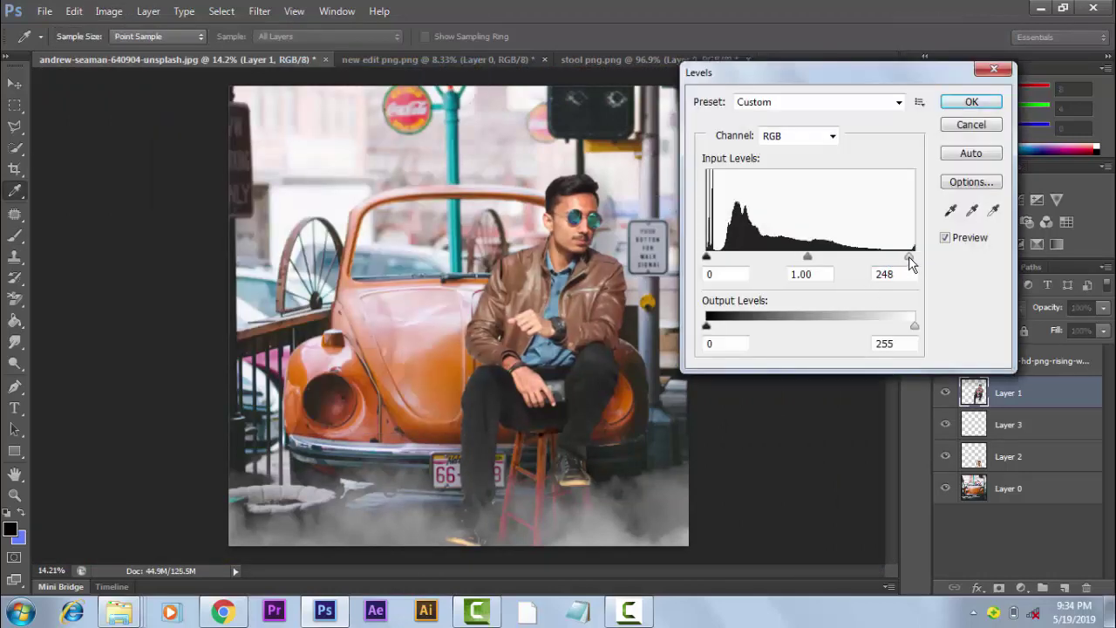
click(971, 102)
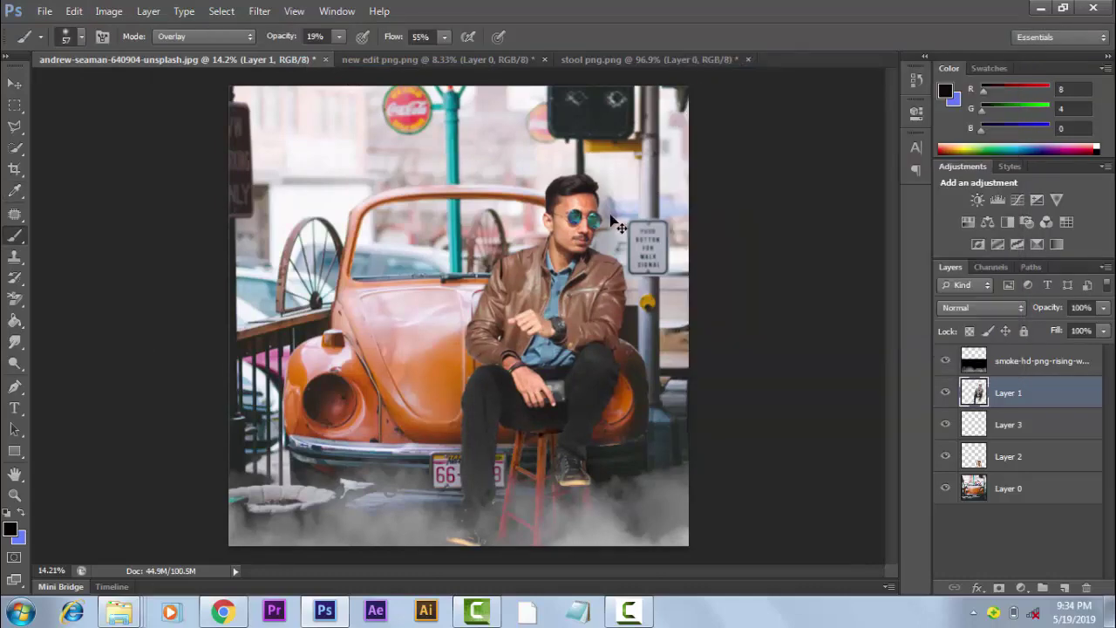
- Enlarge the brush to 195 px and overlay-paint the jacket's left chest and sleeve on Layer 1
scroll(607, 205, up, 2)
scroll(608, 205, up, 1)
scroll(608, 204, up, 1)
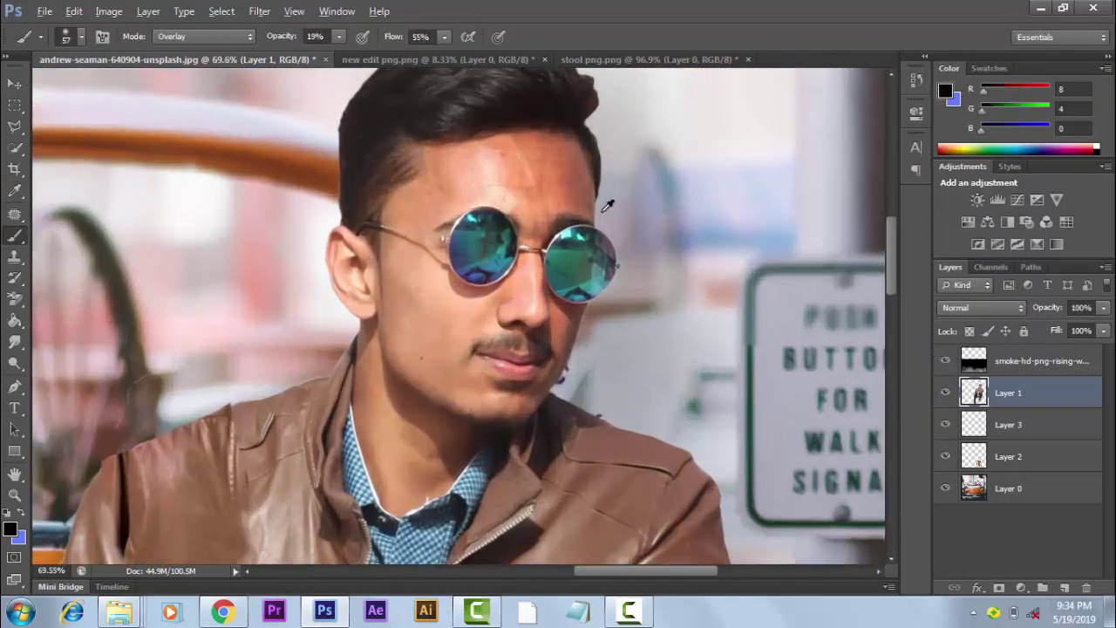
scroll(607, 205, down, 2)
scroll(602, 202, down, 1)
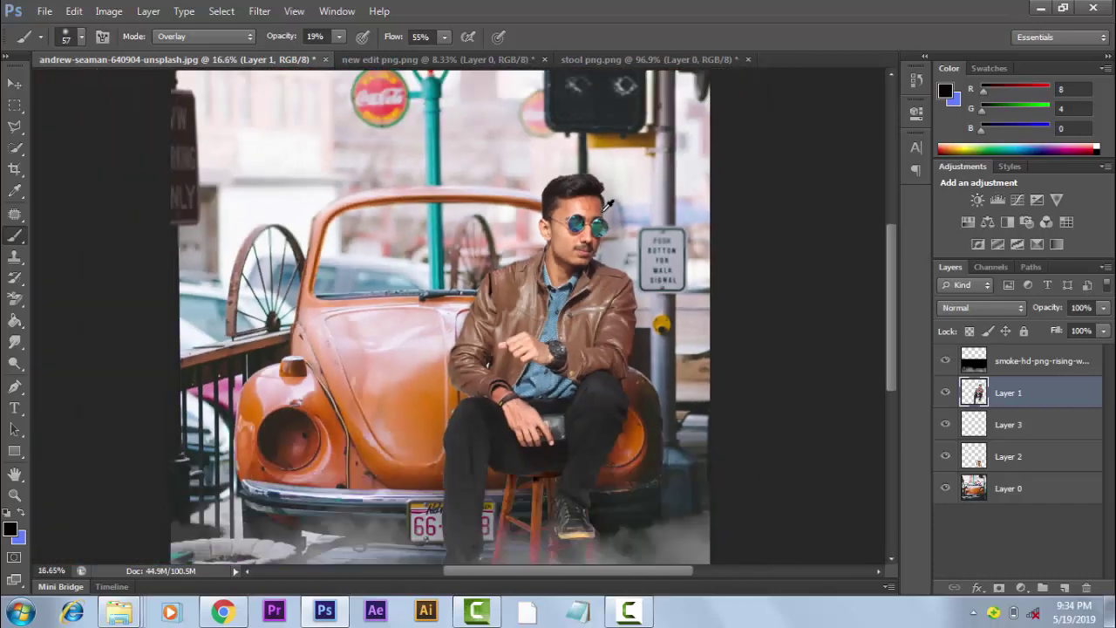
scroll(584, 197, down, 1)
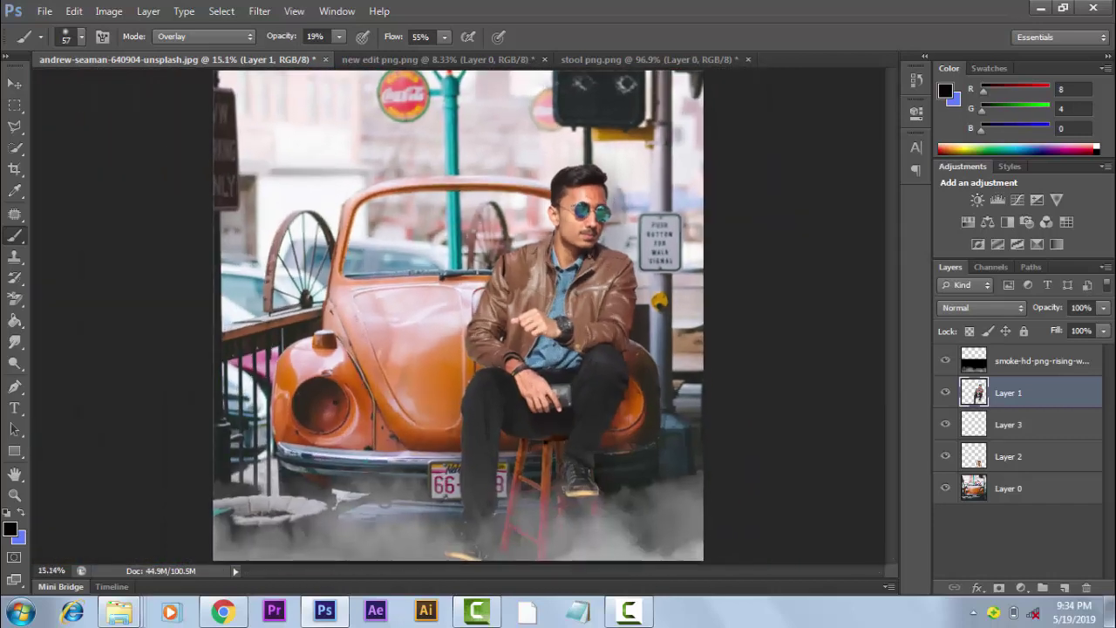
scroll(35, 236, up, 1)
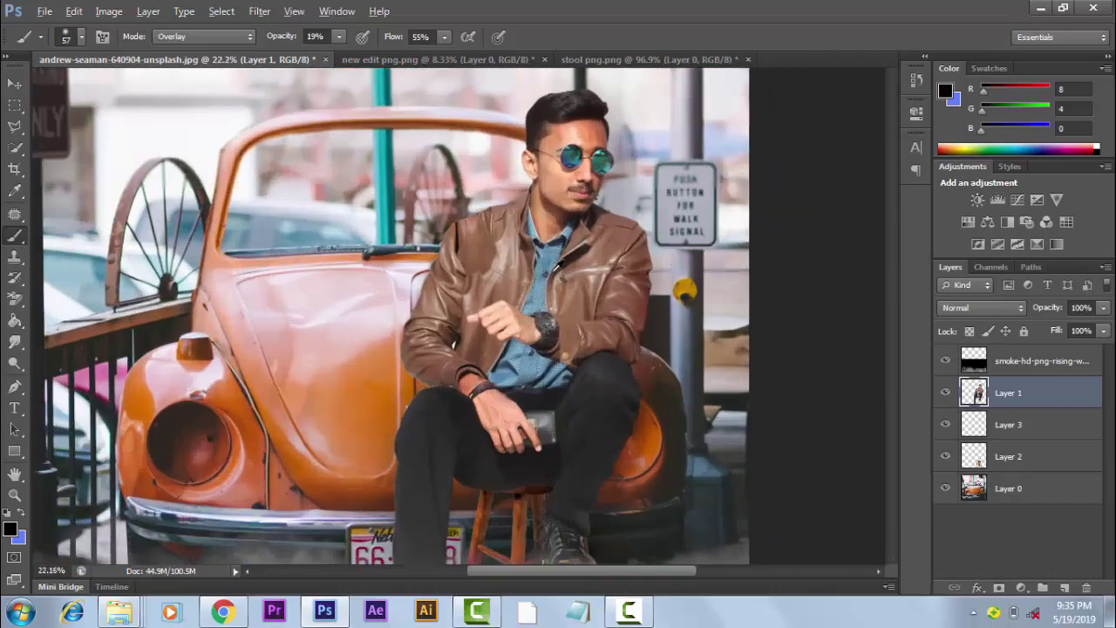
click(81, 37)
click(107, 87)
click(508, 25)
scroll(590, 465, up, 1)
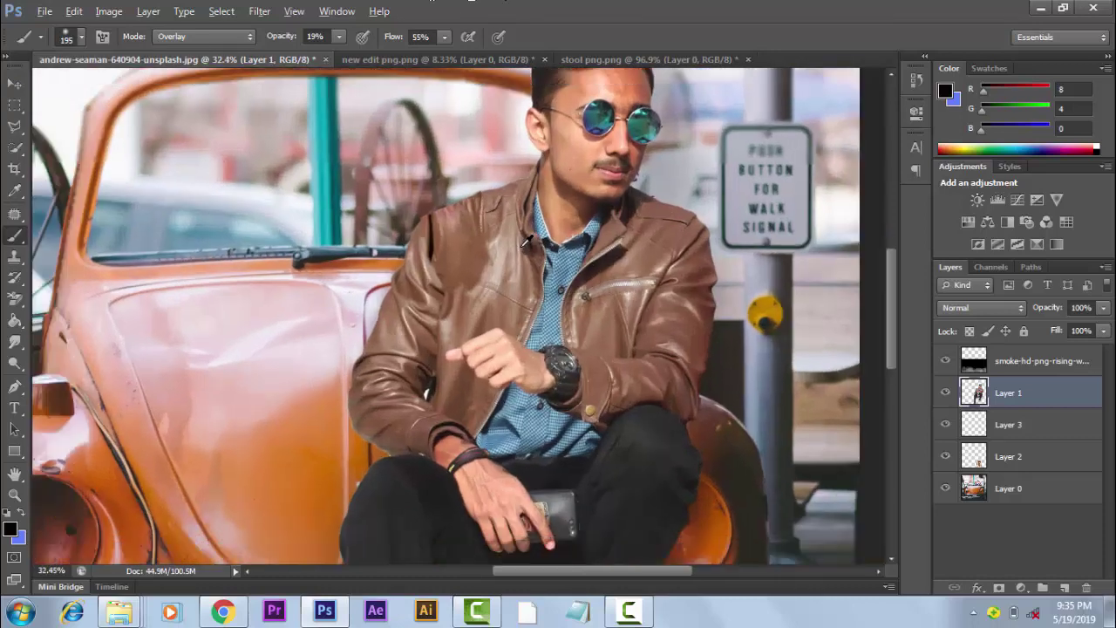
scroll(500, 173, down, 1)
scroll(493, 192, down, 1)
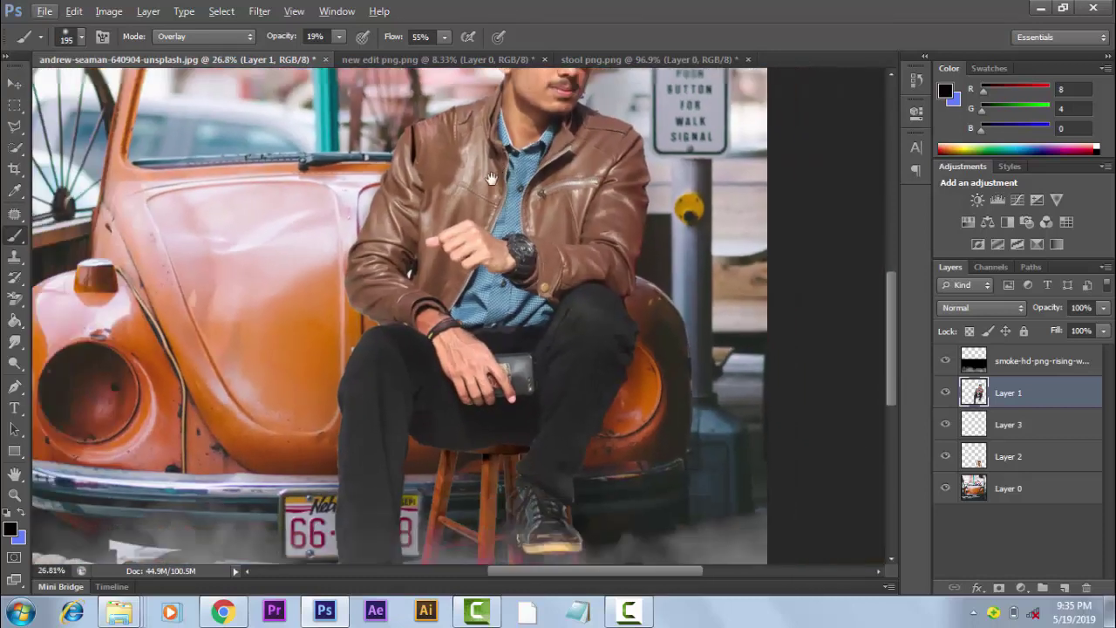
scroll(484, 213, down, 1)
drag(480, 230, 426, 270)
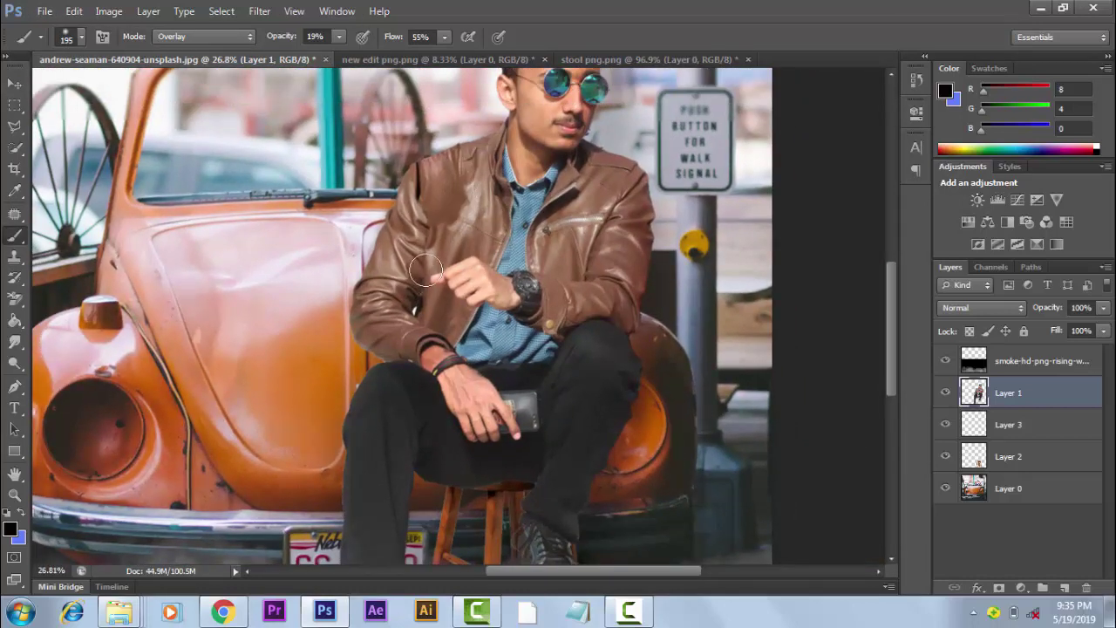
- Set the brush to 422 px and darken the jacket from sleeve up to collar
click(69, 41)
text(422)
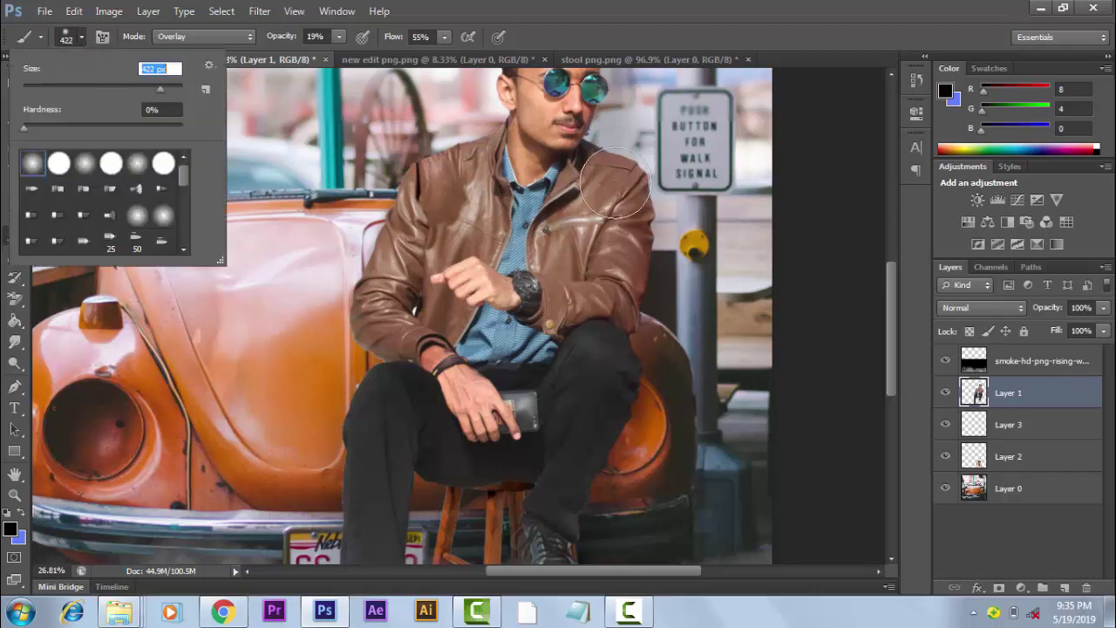
key(Return)
mouse_move(504, 218)
mouse_down()
mouse_move(410, 314)
mouse_move(410, 258)
mouse_move(501, 170)
mouse_move(512, 342)
mouse_move(496, 370)
mouse_move(564, 291)
mouse_up()
scroll(565, 290, down, 2)
scroll(568, 231, down, 2)
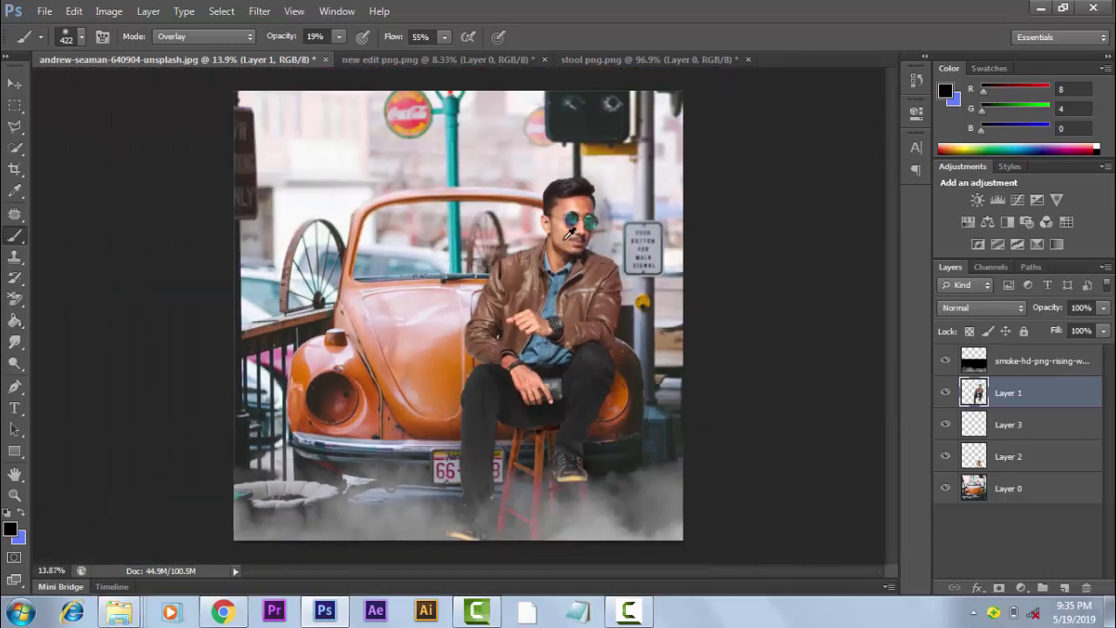
click(109, 11)
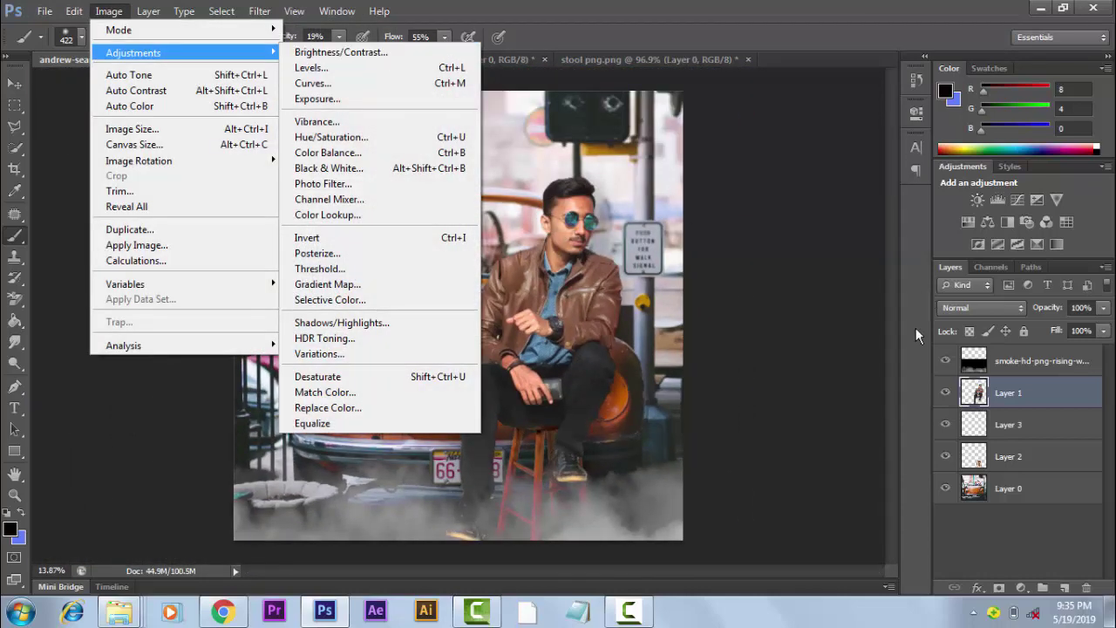
- Merge all five layers, smoke layer through bottom, into one and open Shadows/Highlights
click(1007, 359)
shift+click(1043, 491)
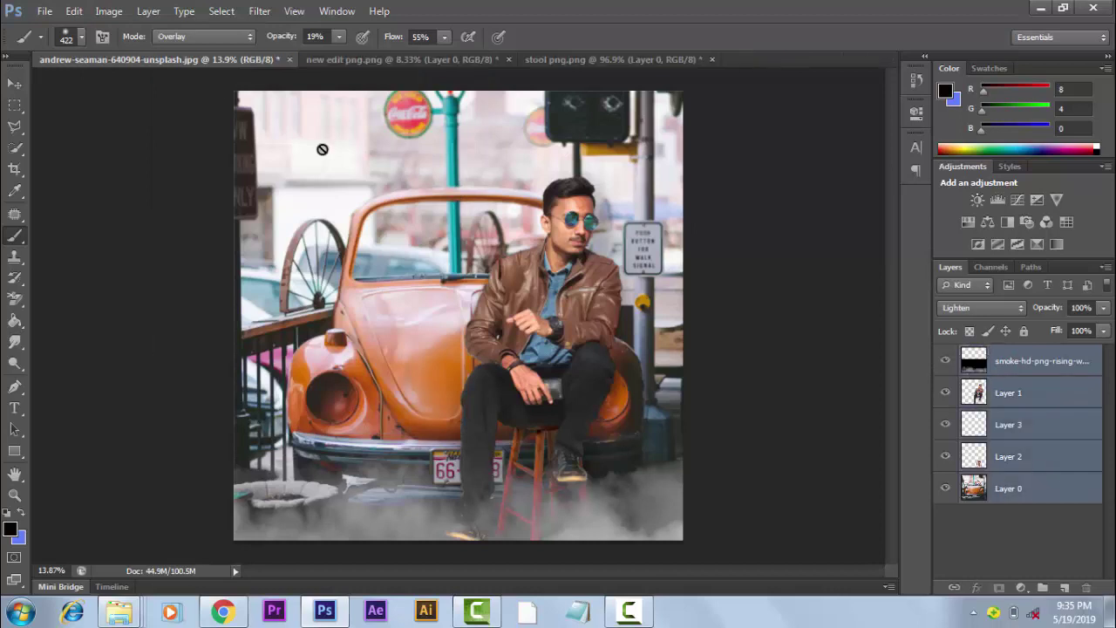
right_click(1008, 373)
click(907, 392)
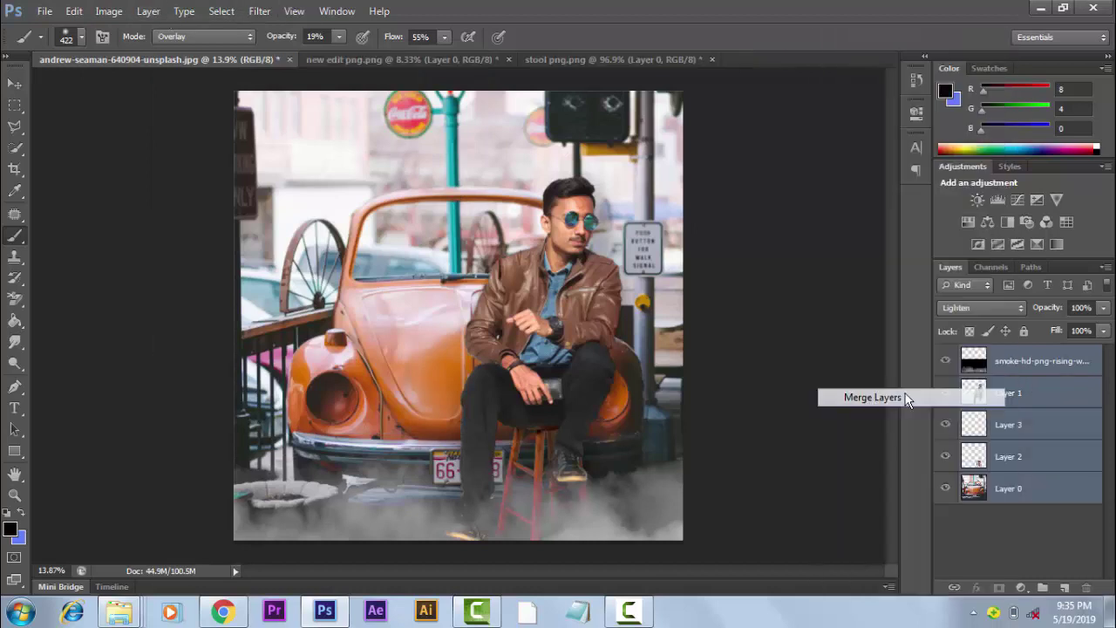
click(109, 10)
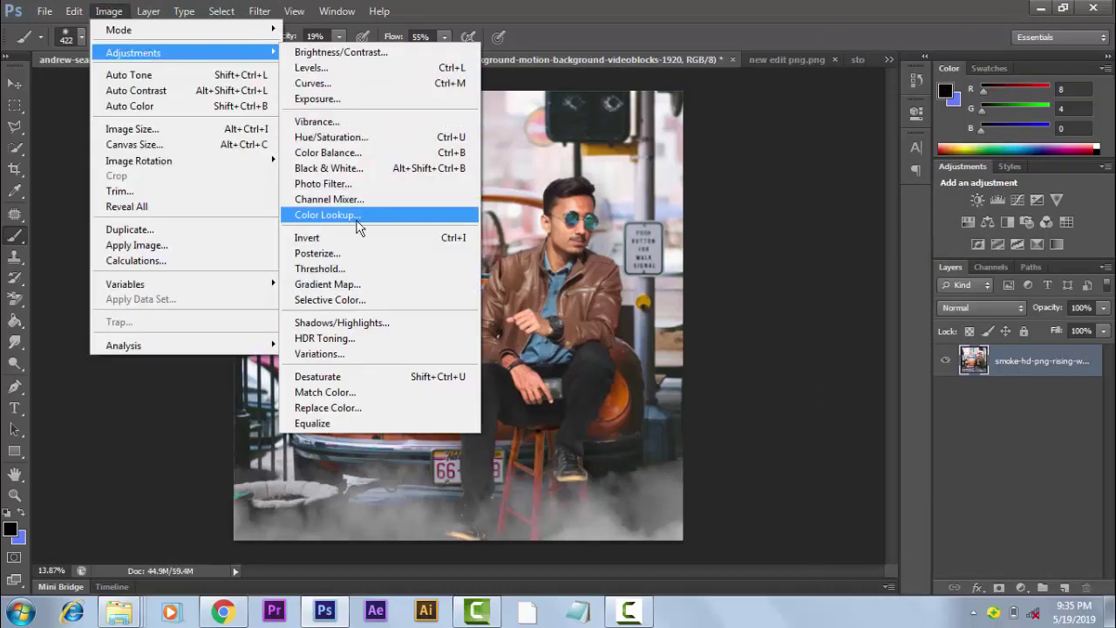
click(344, 323)
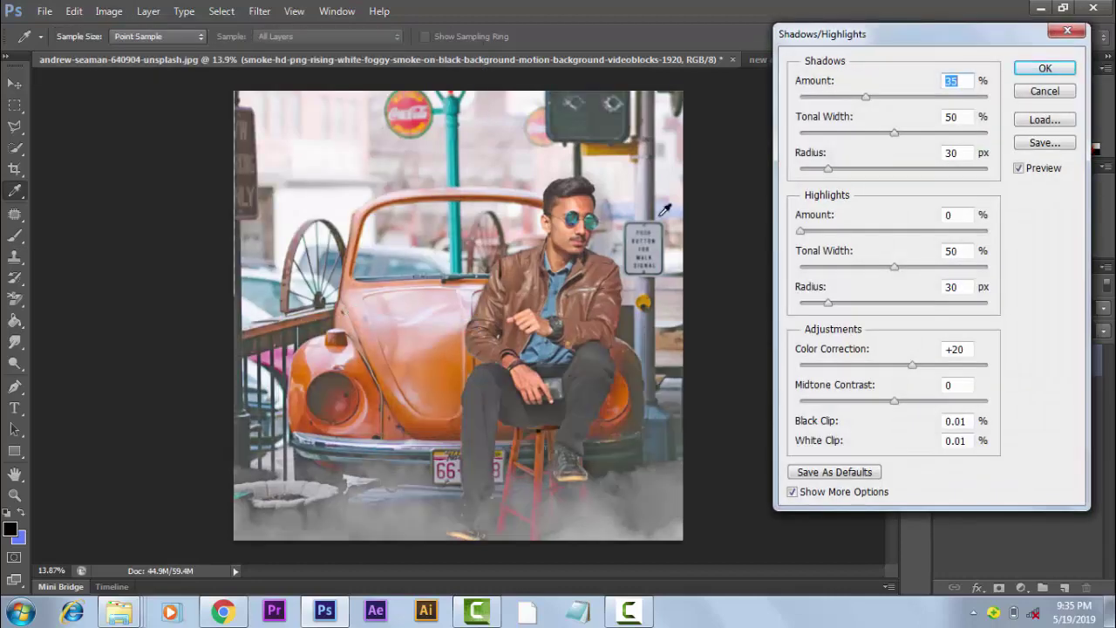
- Set Shadows Amount 20%, Tonal Width 71% and Radius 56 px
drag(866, 96, 827, 95)
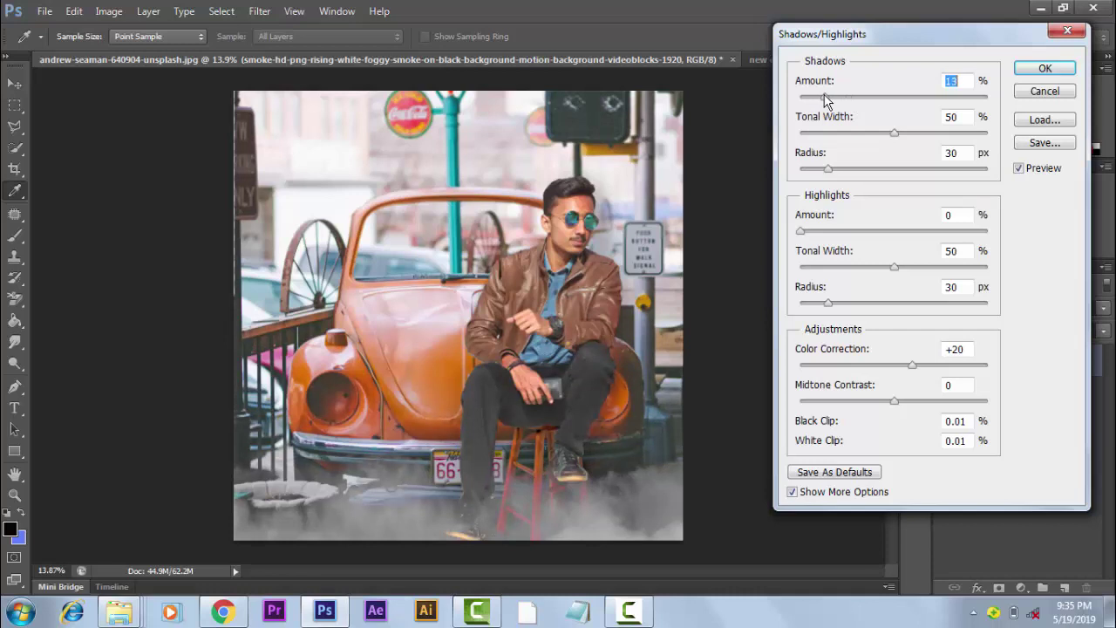
click(902, 99)
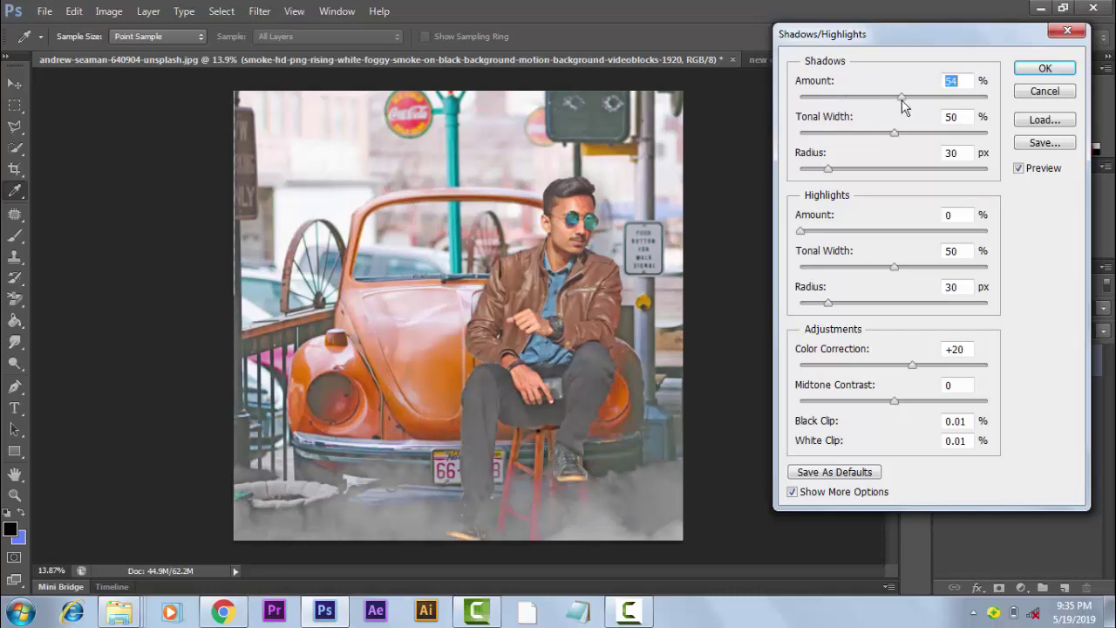
drag(864, 101, 837, 97)
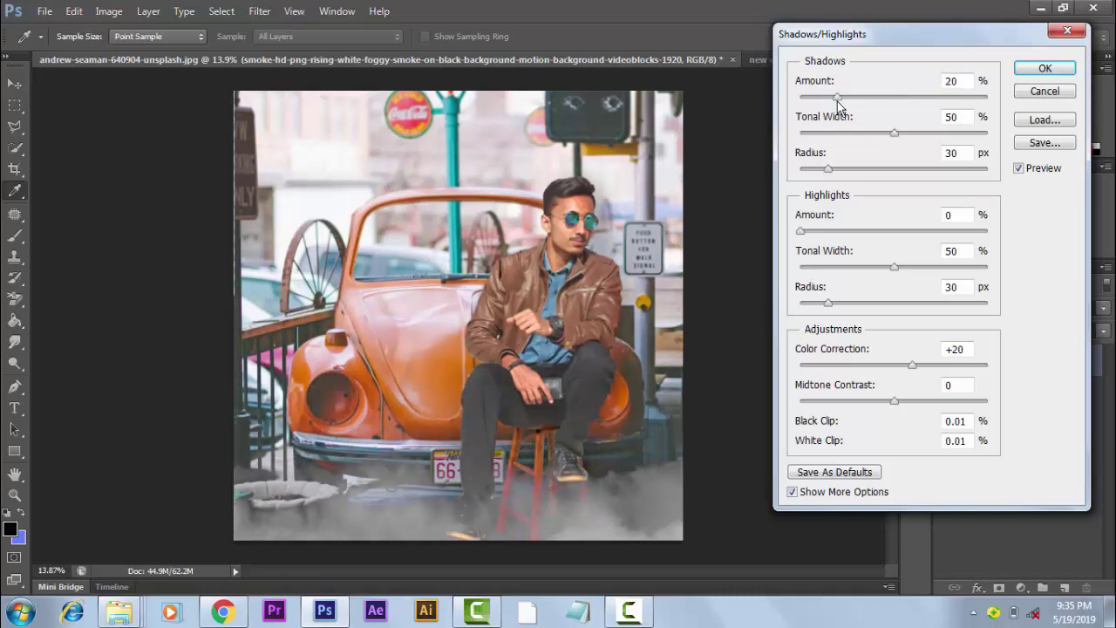
click(947, 134)
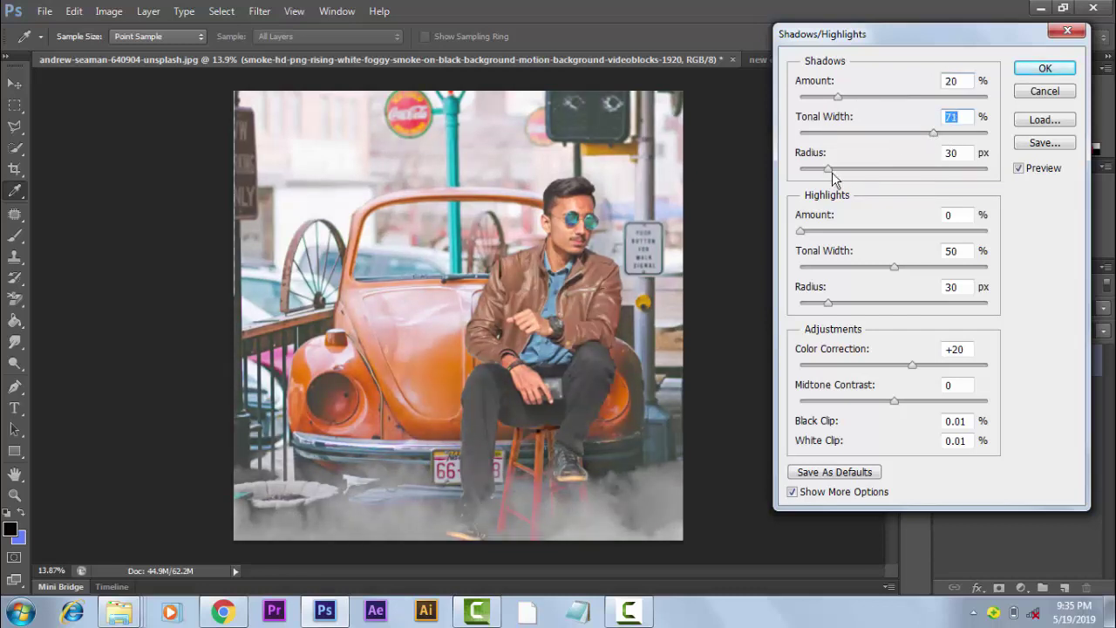
drag(832, 170, 891, 170)
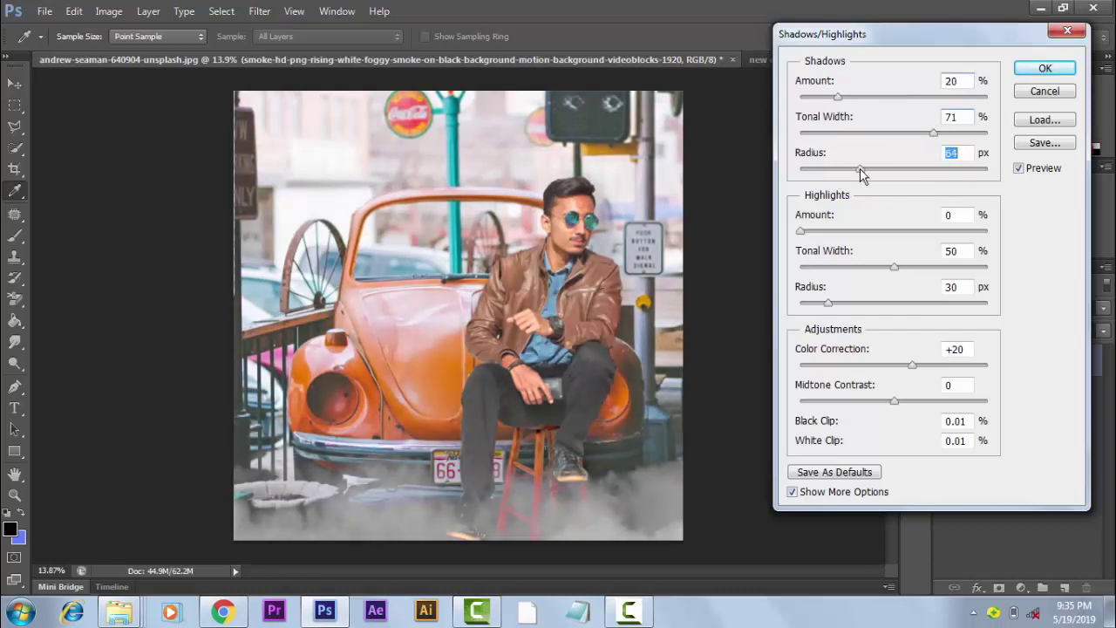
drag(806, 170, 864, 172)
- Tweak the Highlights sliders, set Color Correction +6 and Midtone Contrast -22, and apply
mouse_move(800, 231)
mouse_down()
mouse_move(913, 231)
mouse_move(800, 231)
mouse_up()
drag(931, 268, 861, 268)
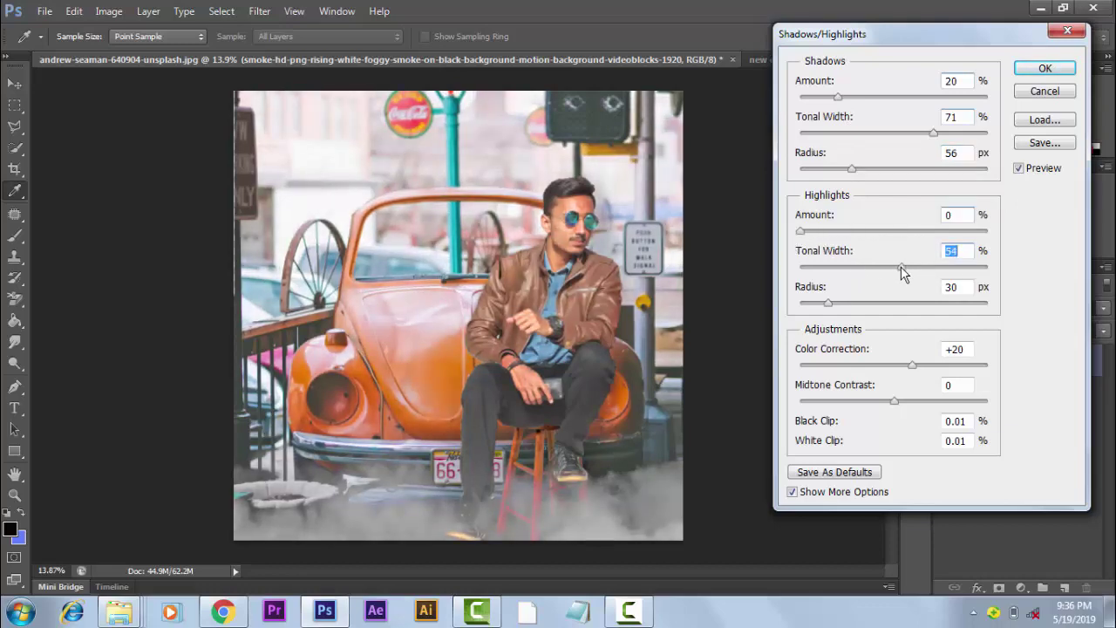
drag(906, 303, 827, 303)
drag(909, 364, 836, 364)
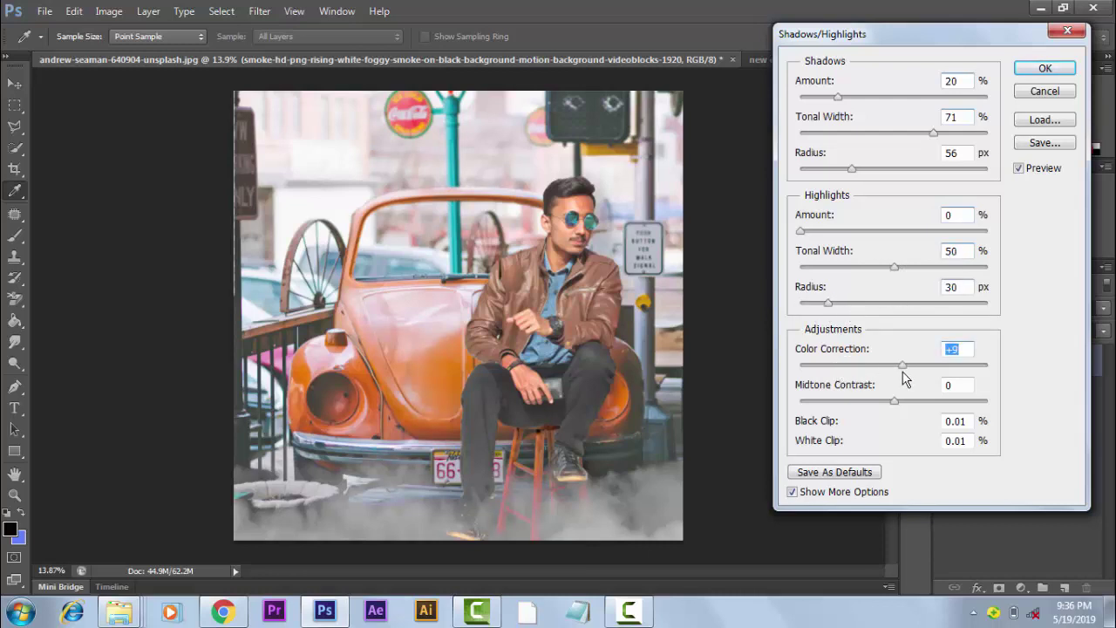
mouse_move(909, 366)
mouse_down()
mouse_move(854, 402)
mouse_move(883, 410)
mouse_up()
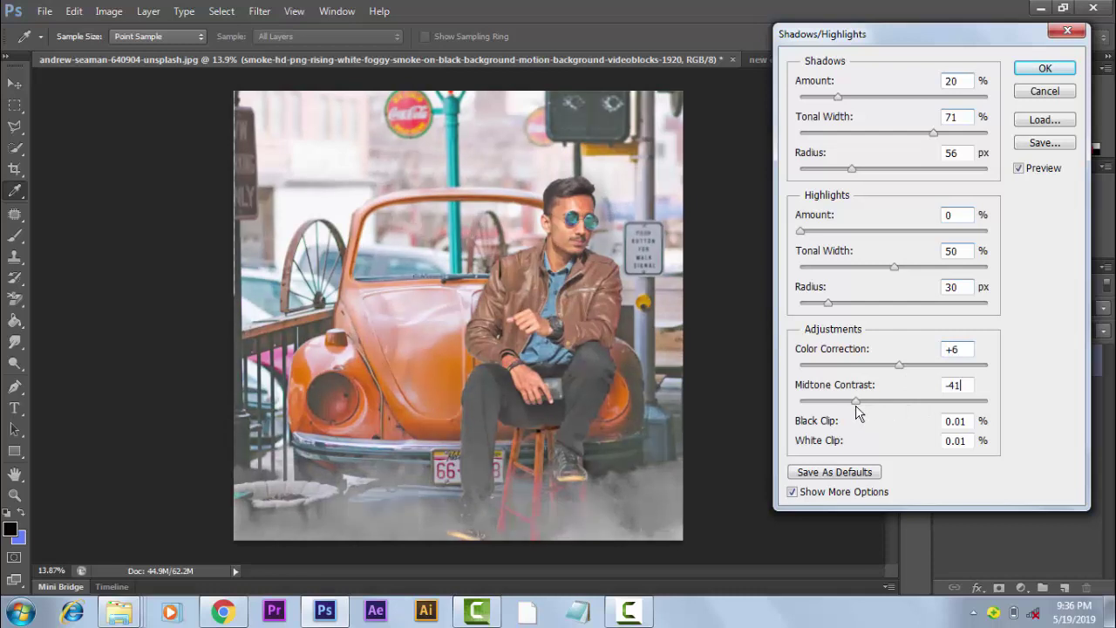
click(1046, 69)
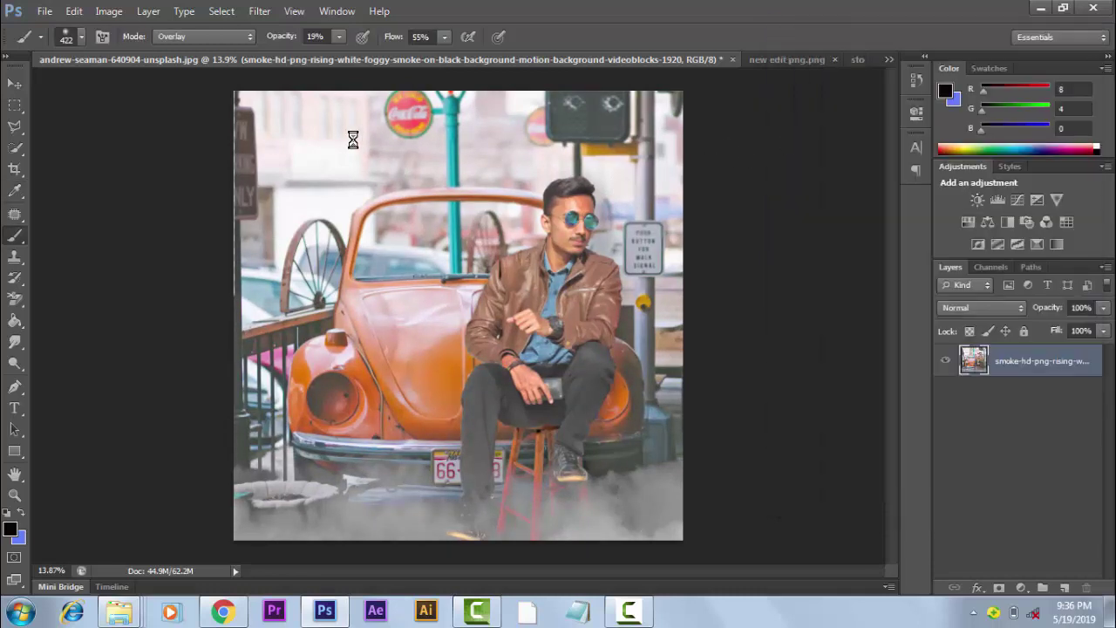
- Raise the image contrast with a Brightness/Contrast adjustment
click(106, 10)
mouse_move(133, 53)
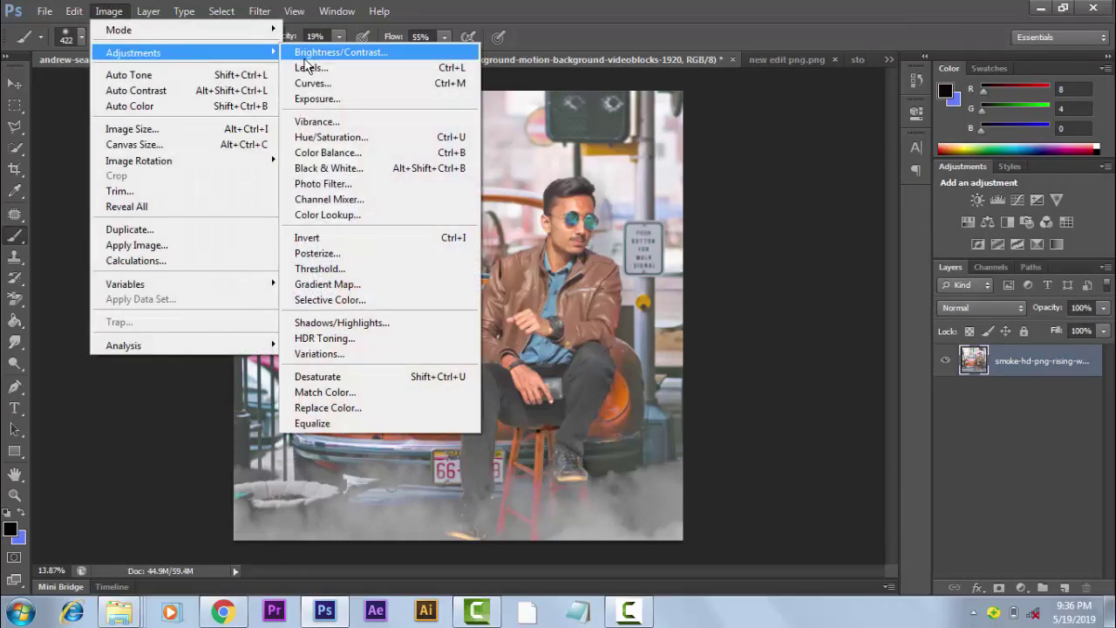
click(323, 60)
drag(756, 218, 783, 223)
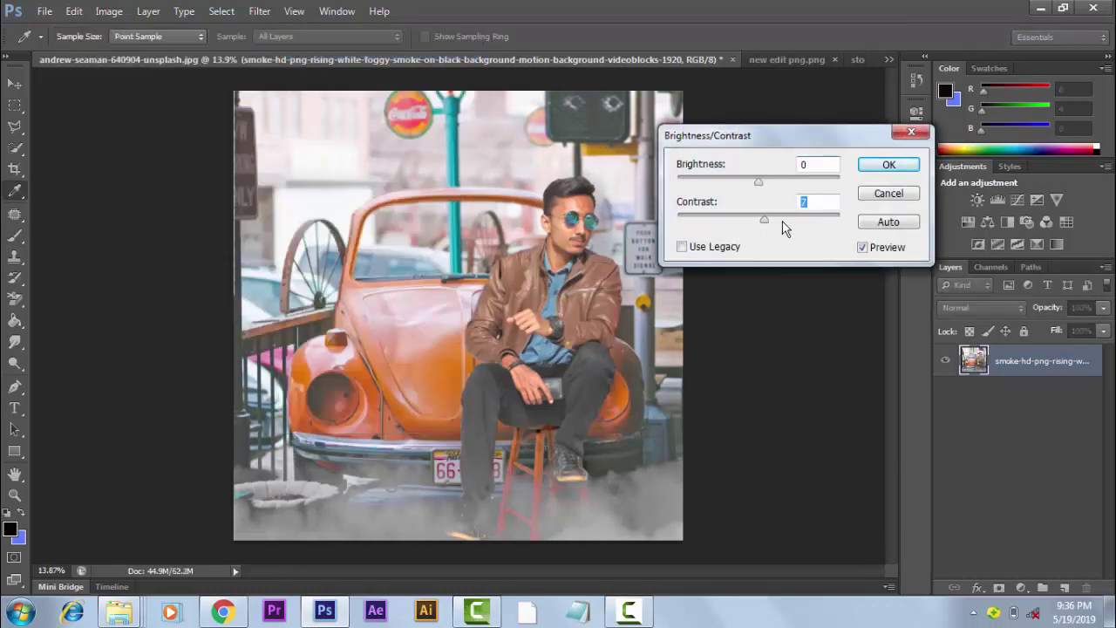
click(914, 195)
- Switch to the Brush tool and set its size to 129 px
key(b)
scroll(547, 260, up, 5)
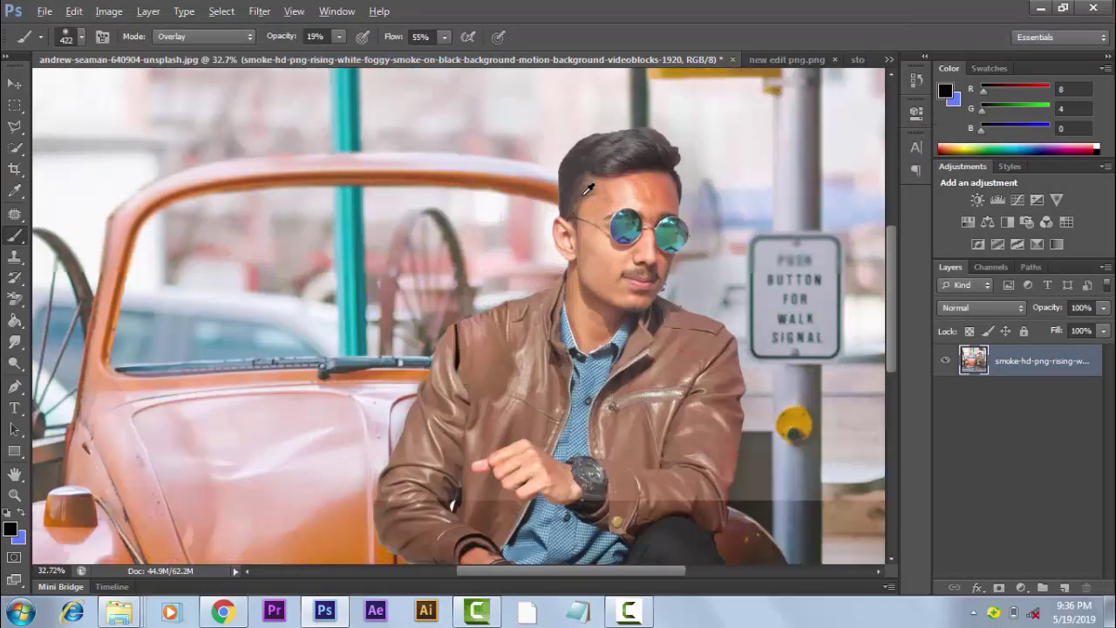
scroll(547, 260, up, 2)
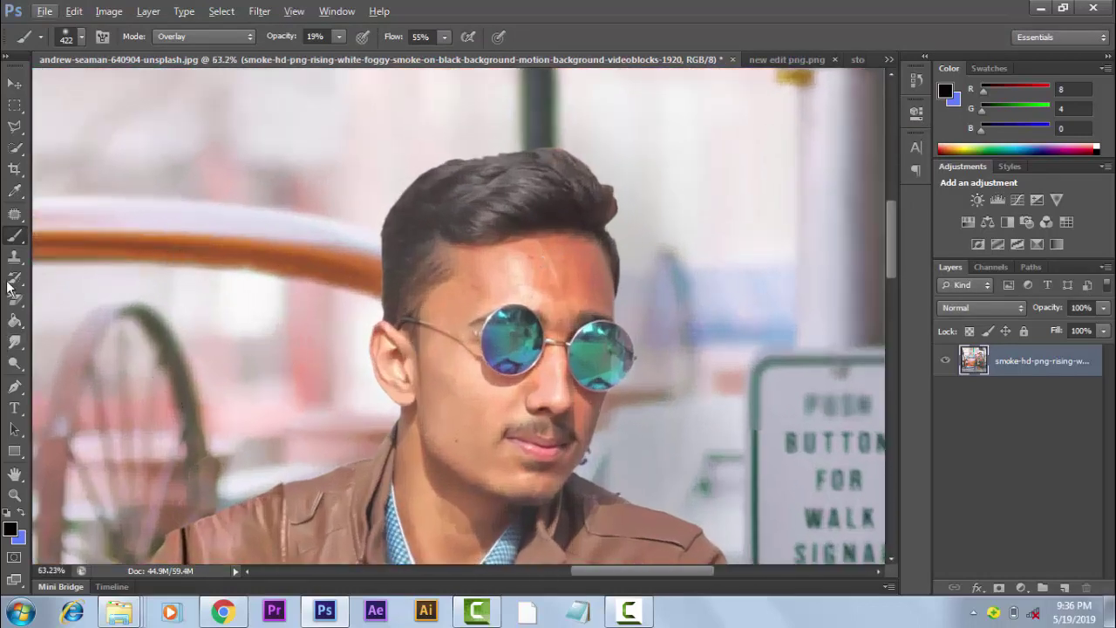
click(82, 36)
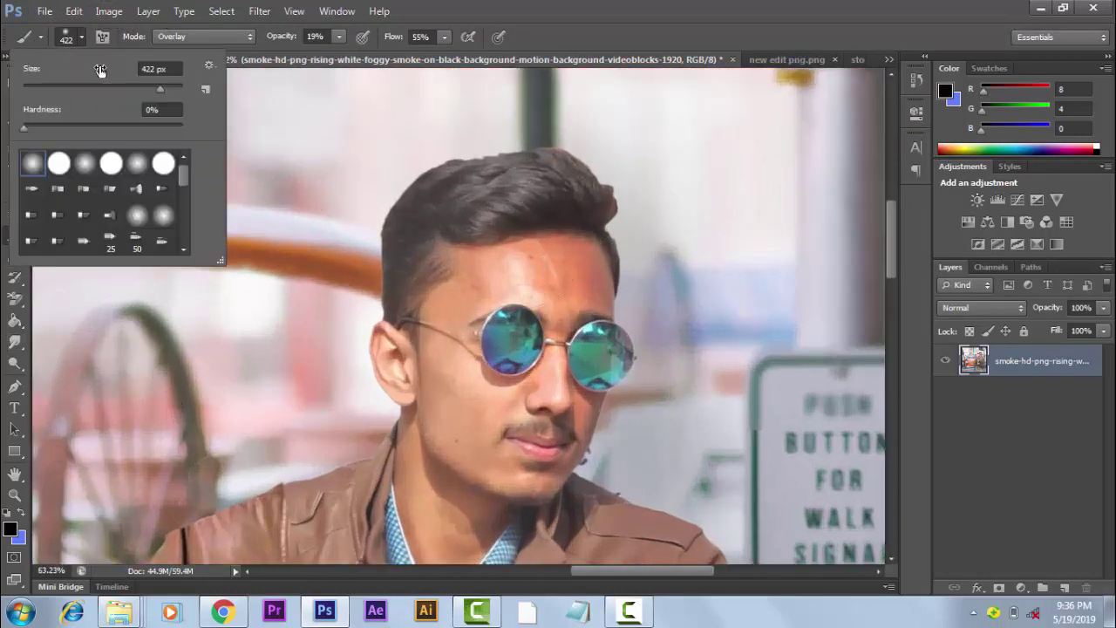
text(129)
key(Return)
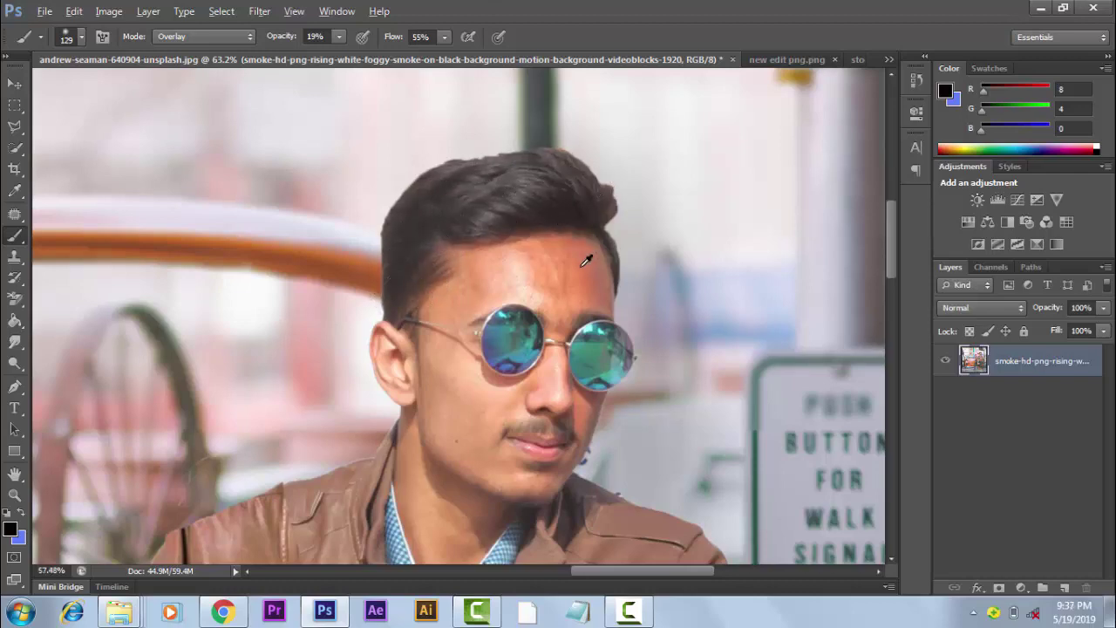
scroll(585, 261, down, 1)
scroll(585, 260, down, 6)
scroll(585, 260, down, 3)
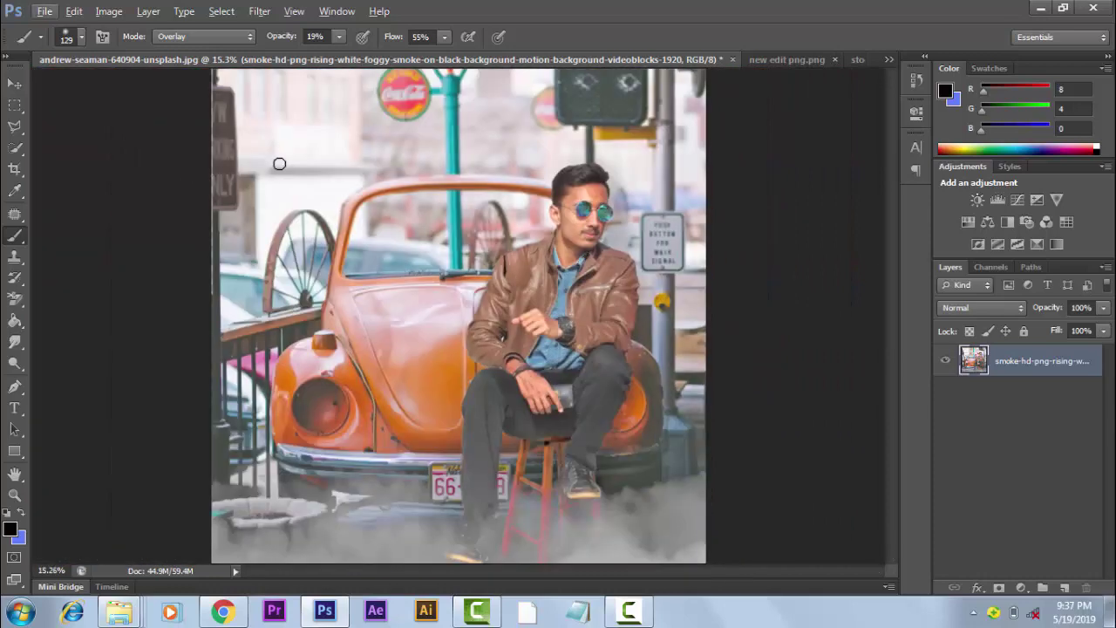
scroll(610, 233, down, 1)
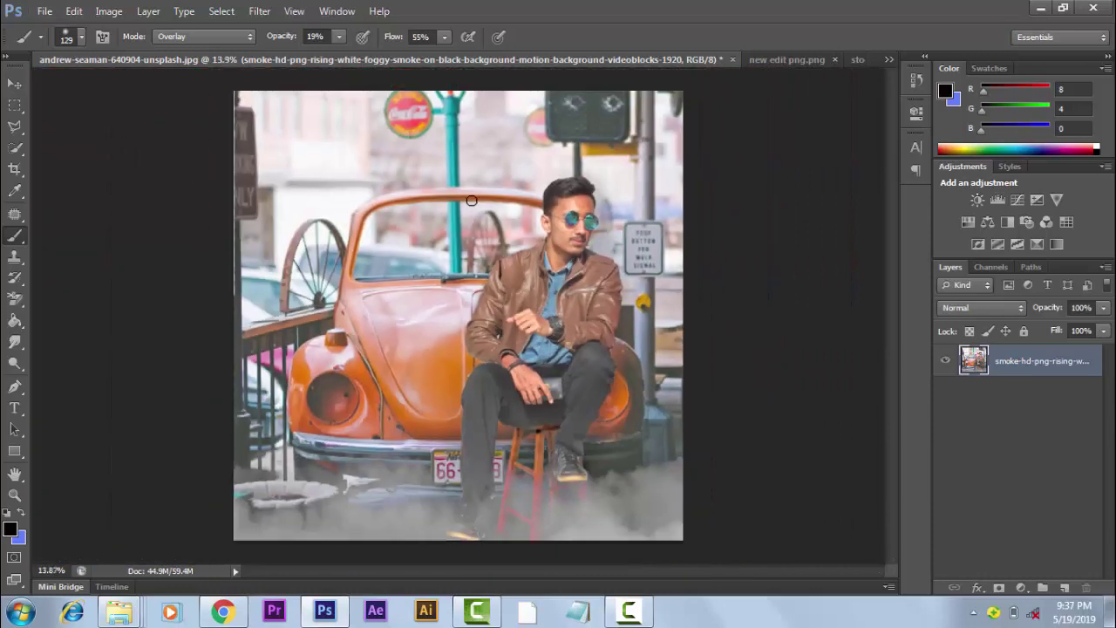